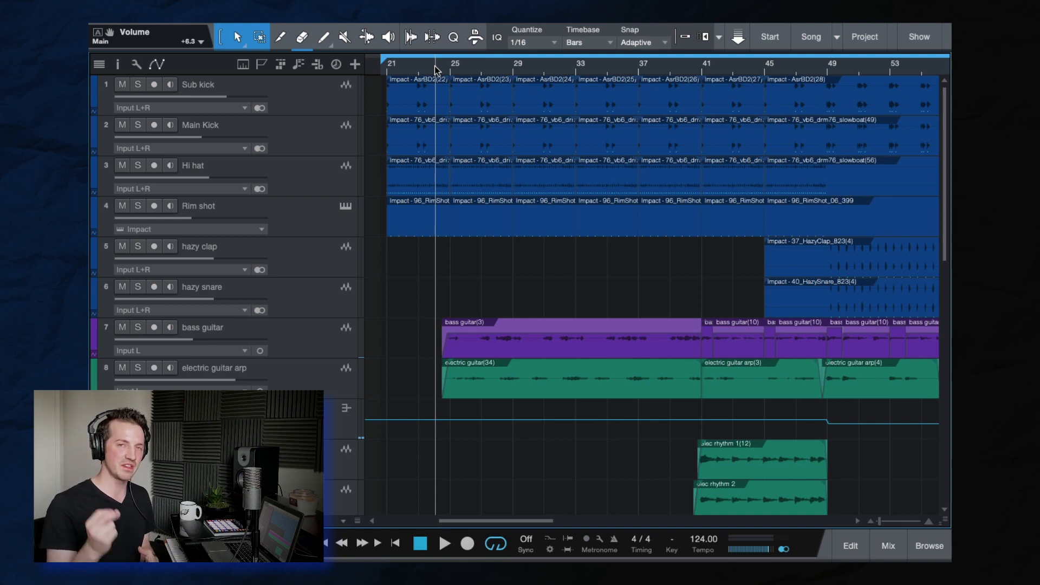
Step: Play the full mix from about bar 24 and stop near bar 29
key(space)
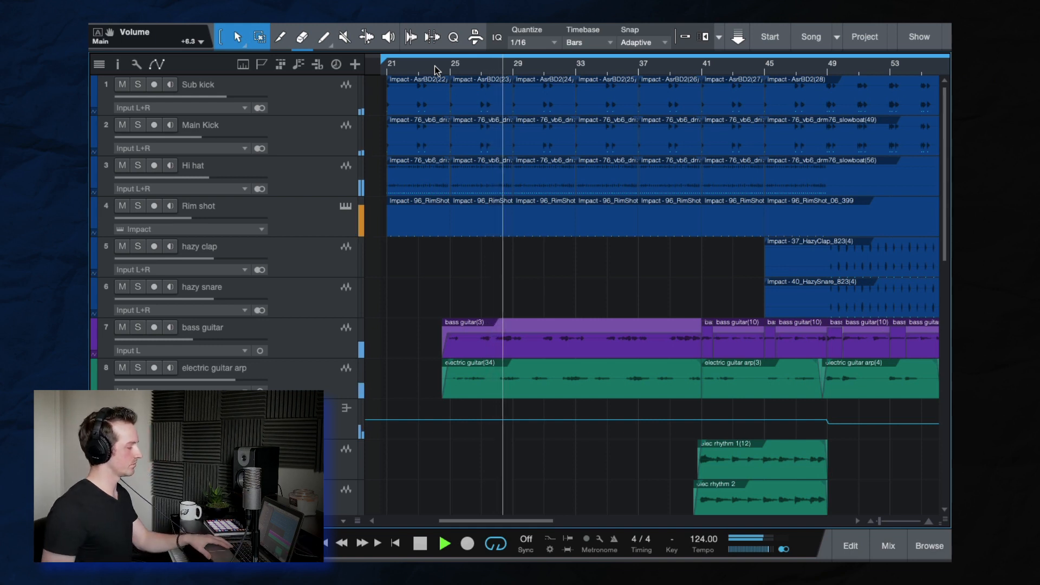
key(space)
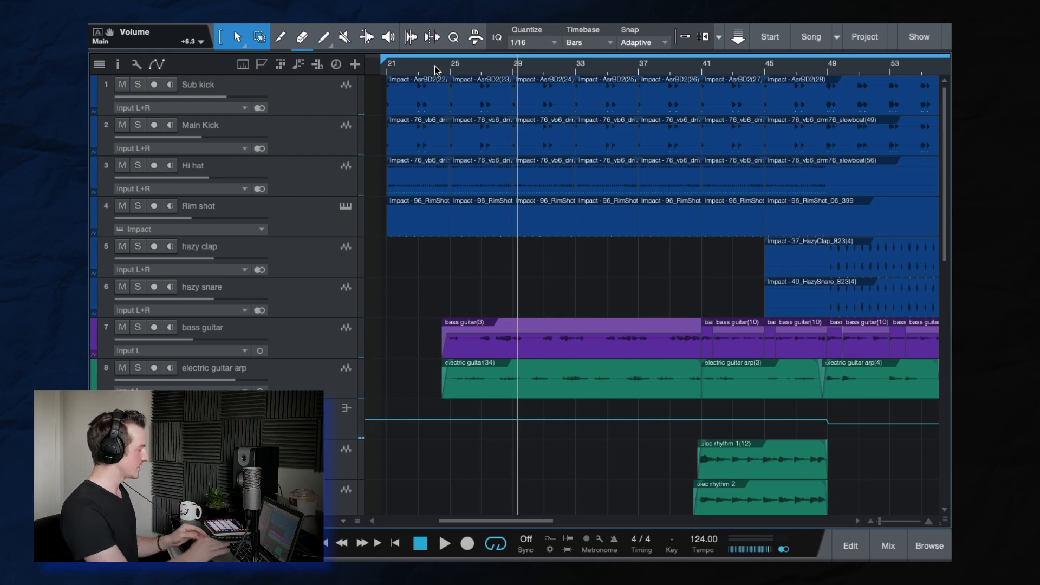
Step: Show the mixer, bypass all inserts and sends on the LEAD VOX bus, and enlarge the mixer area
scroll(619, 232, down, 10)
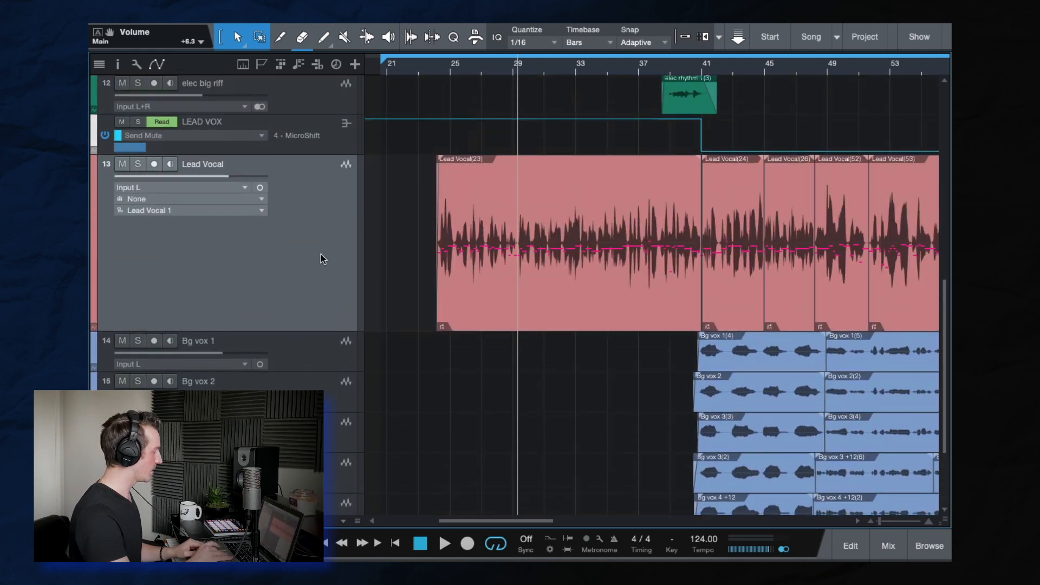
key(F3)
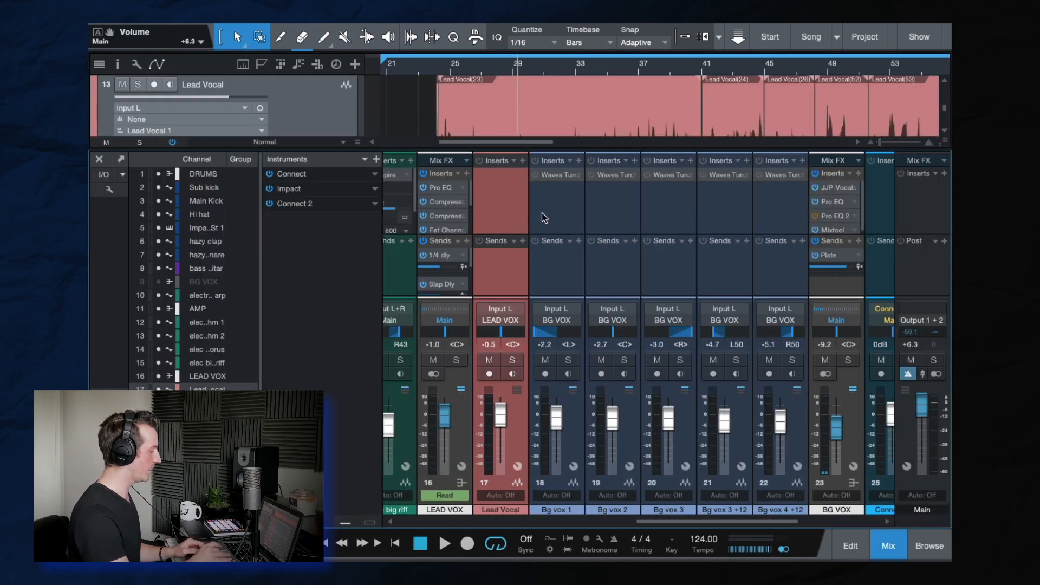
click(423, 173)
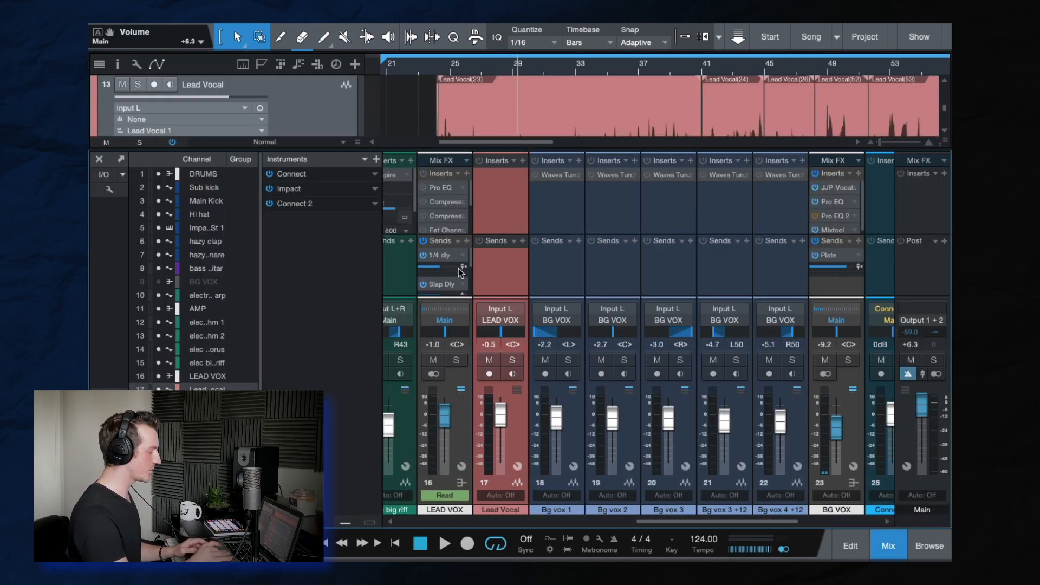
click(424, 240)
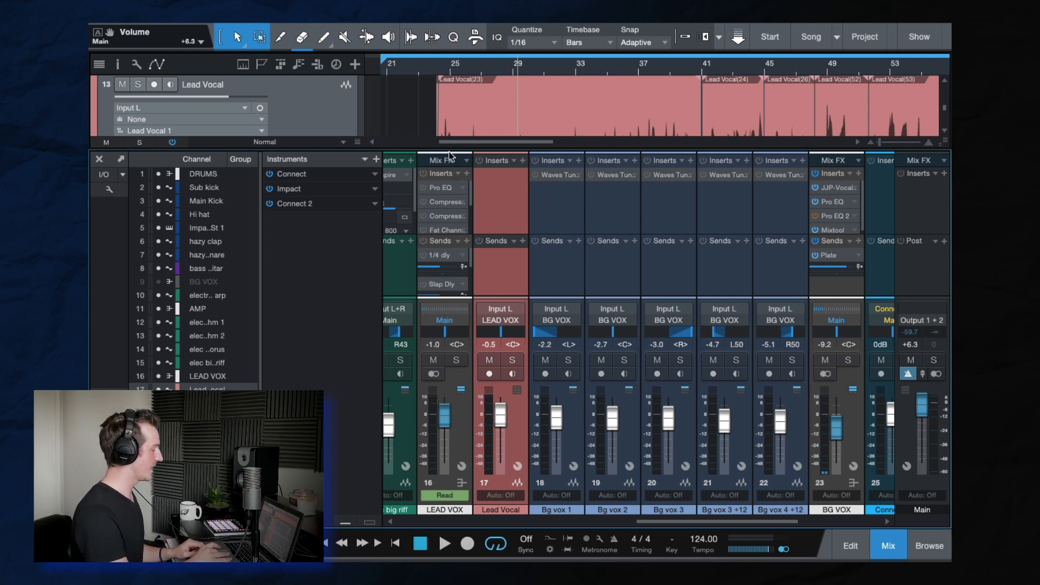
drag(450, 143, 450, 122)
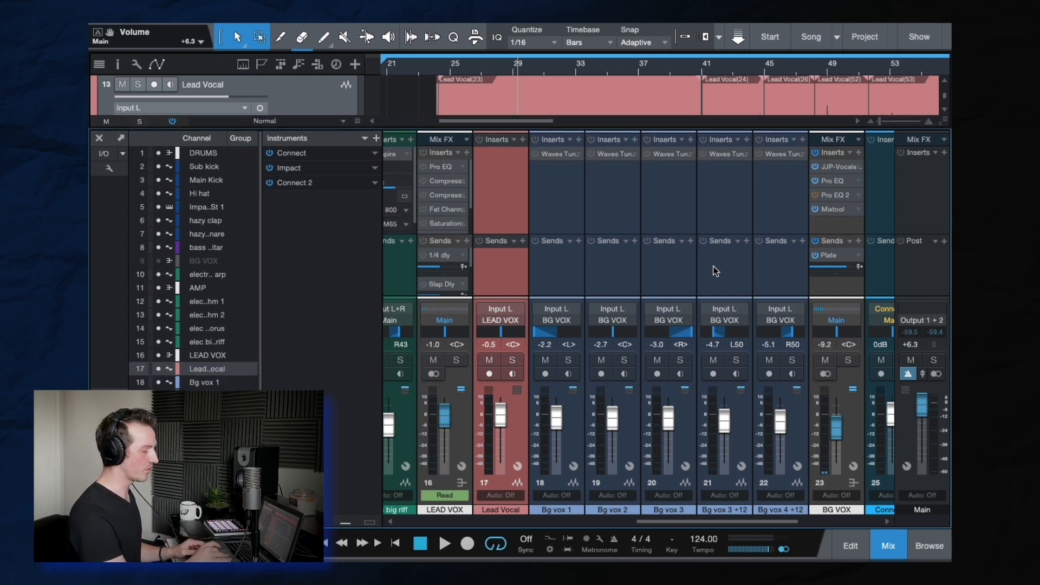
Step: Mute the BG VOX bus in the mixer
scroll(883, 297, right, 2)
scroll(883, 297, right, 1)
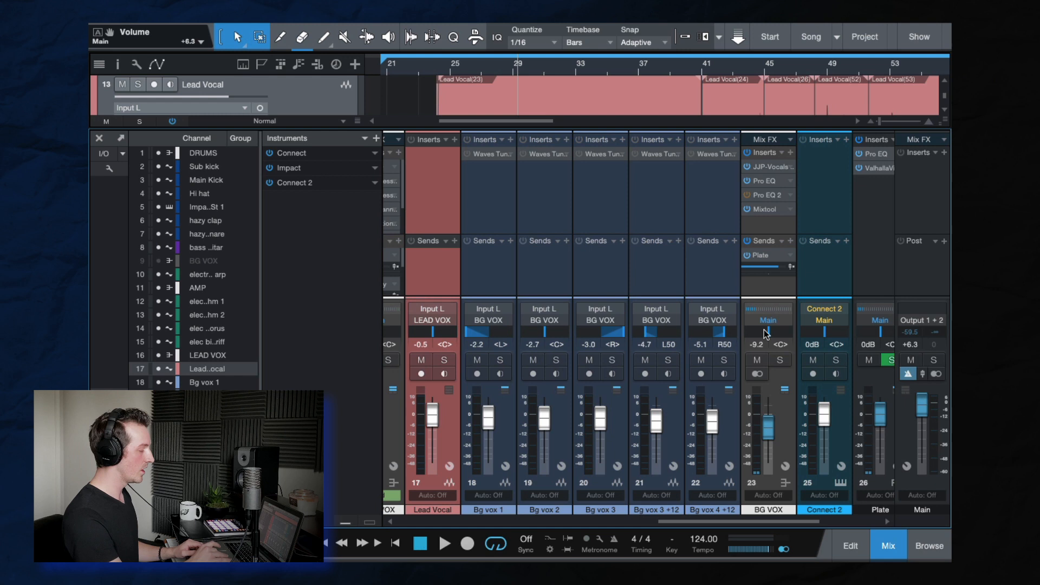
click(757, 360)
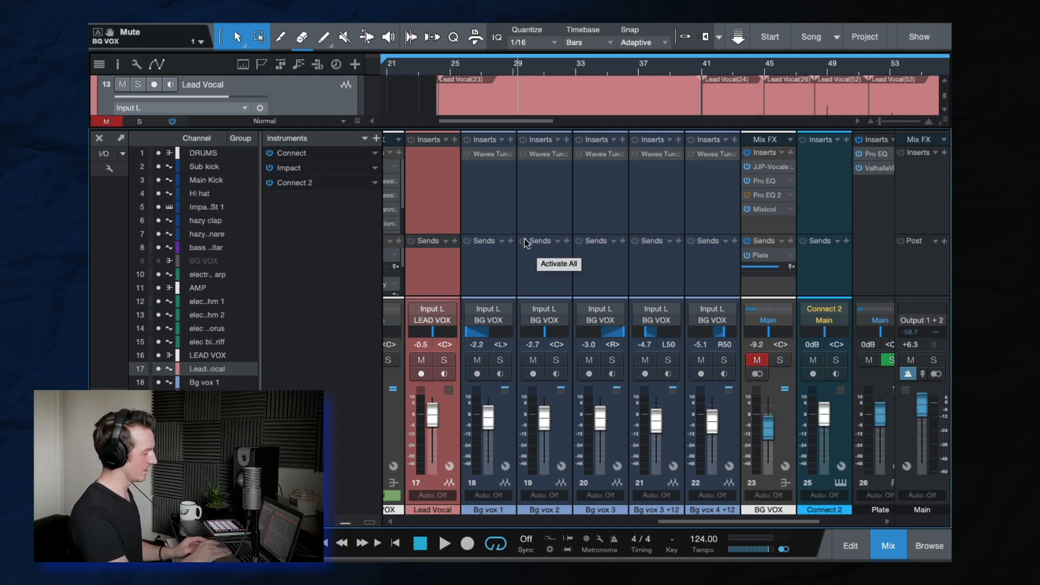
Step: Play the section with the LEAD VOX bus effects bypassed to audition the unprocessed lead vocal, stopping near bar 28
scroll(483, 246, left, 3)
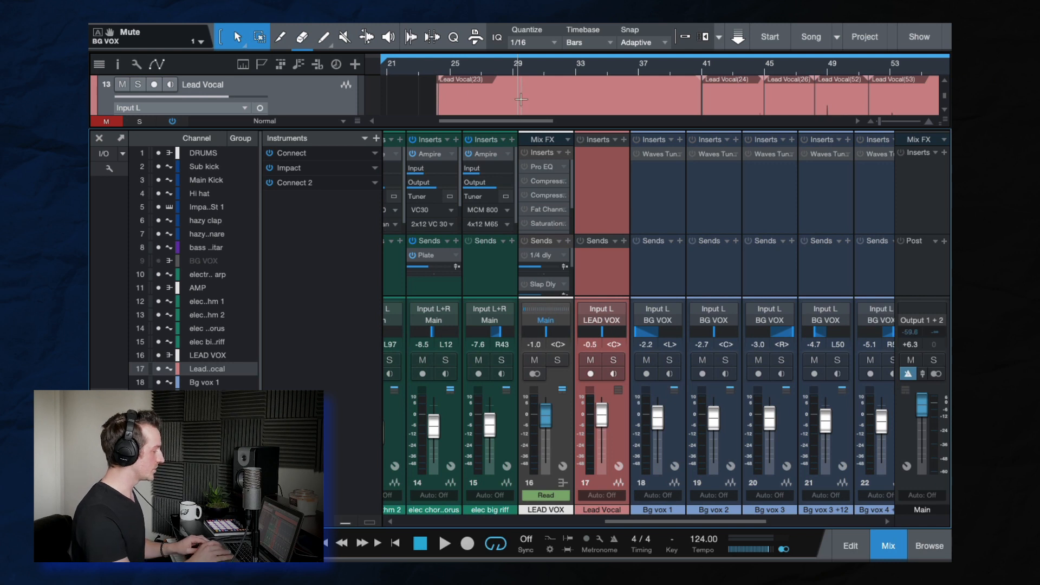
key(w)
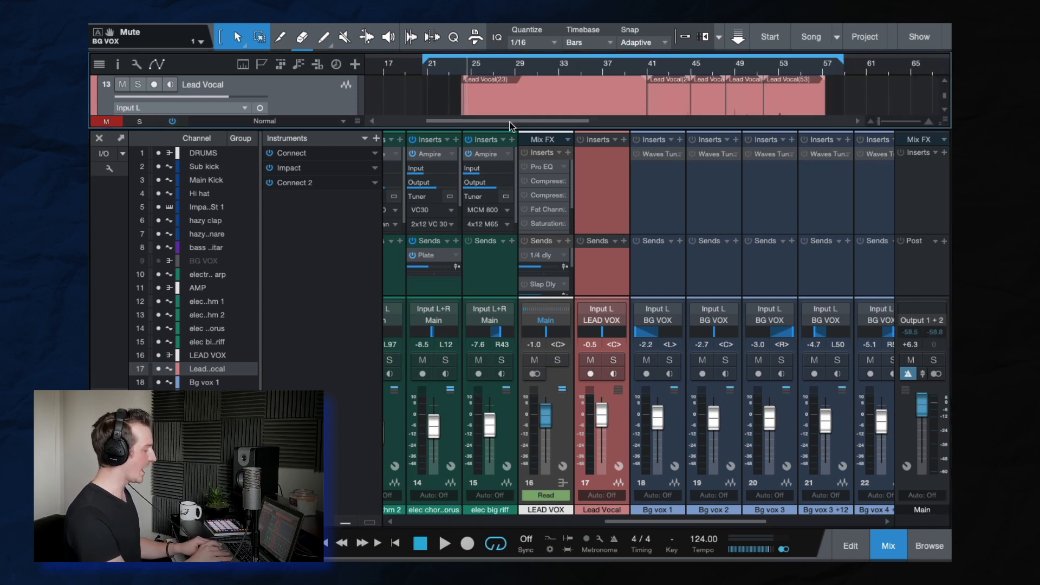
key(e)
key(space)
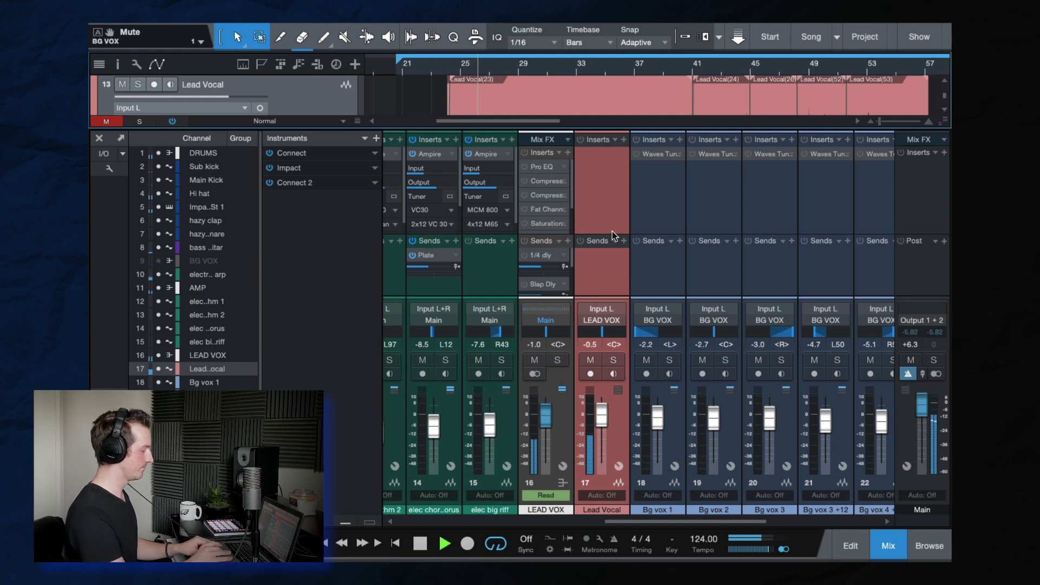
scroll(554, 280, down, 3)
scroll(555, 276, up, 3)
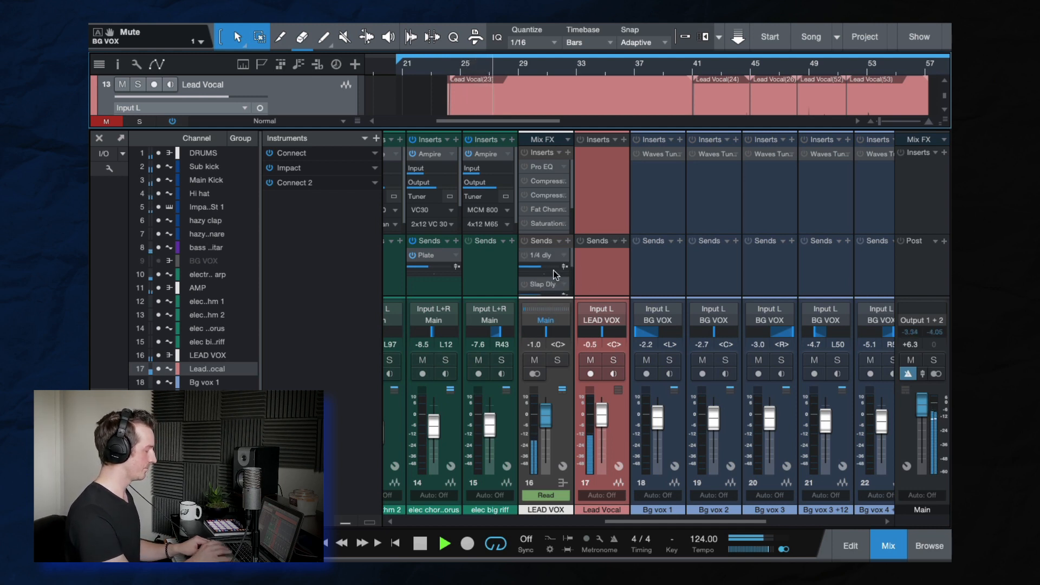
key(space)
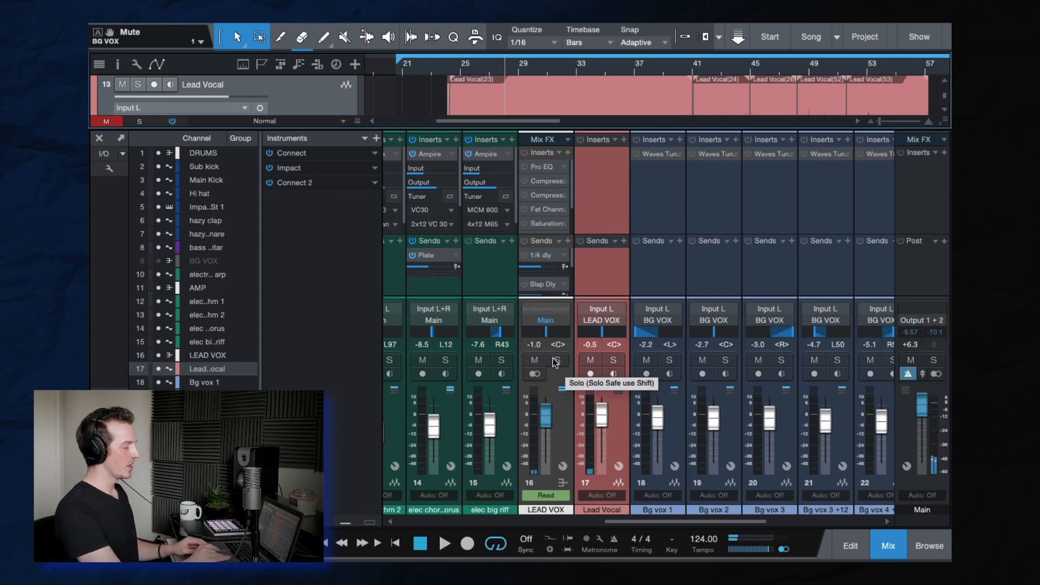
Step: Compare the lead vocal during playback with all LEAD VOX inserts and sends activated and bypassed again
click(524, 153)
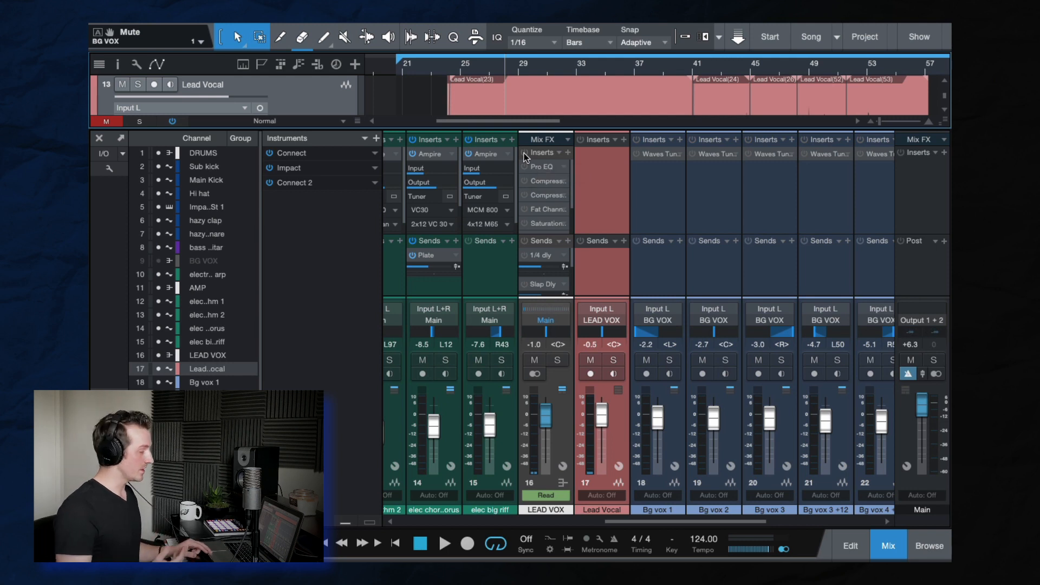
click(524, 242)
key(space)
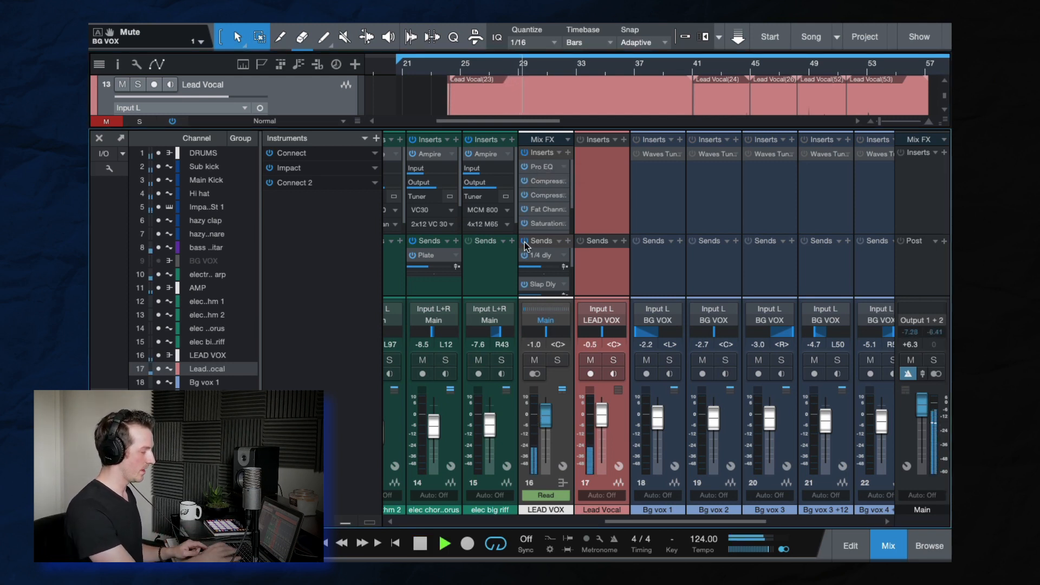
click(525, 153)
click(525, 242)
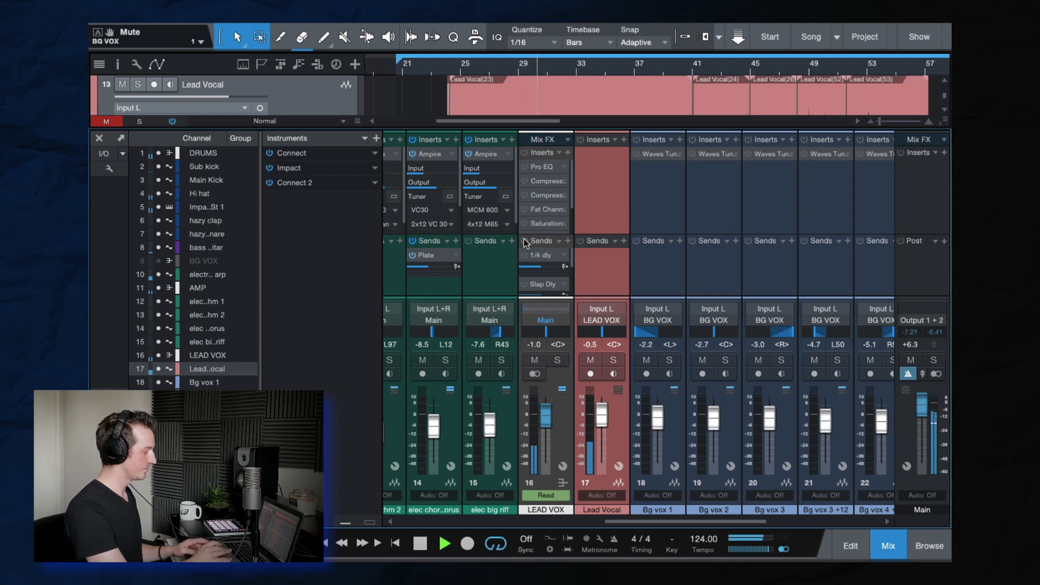
key(space)
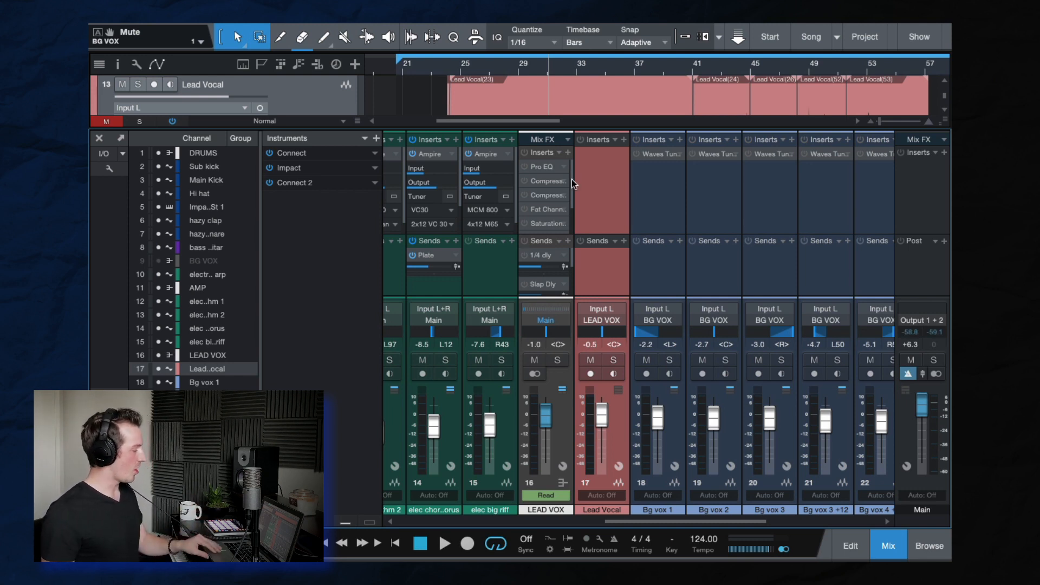
Step: Hide the mixer, open the first Lead Vocal clip in the Melodyne editor, and dismiss the First Steps videos window
click(99, 140)
scroll(797, 260, right, 2)
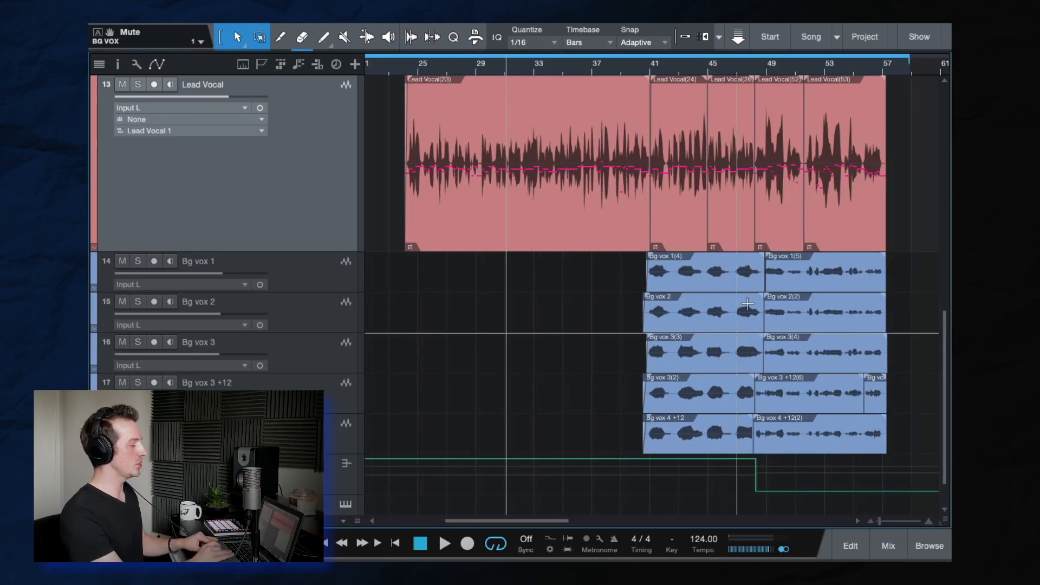
click(509, 213)
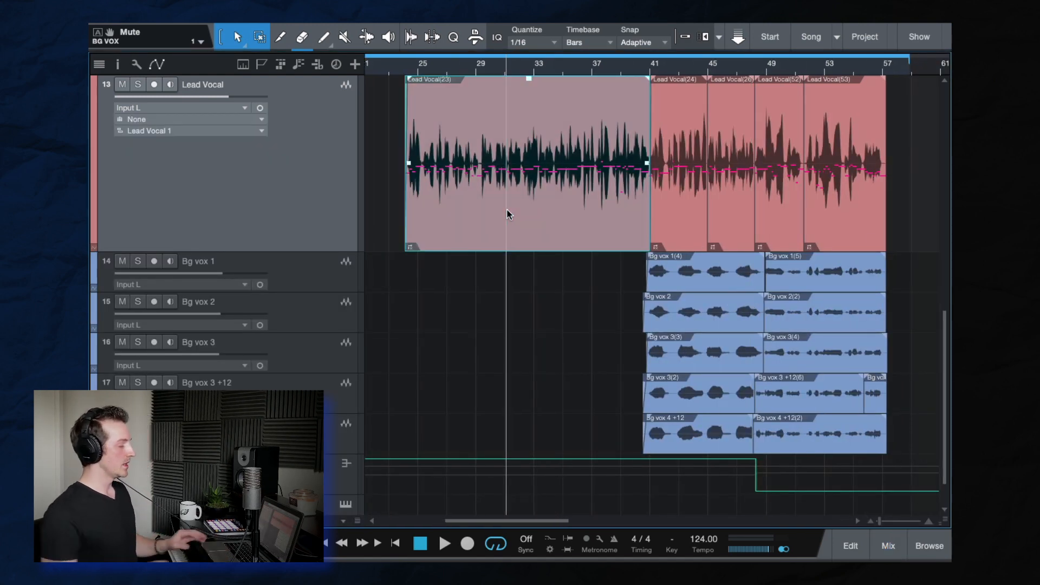
key(ctrl+m)
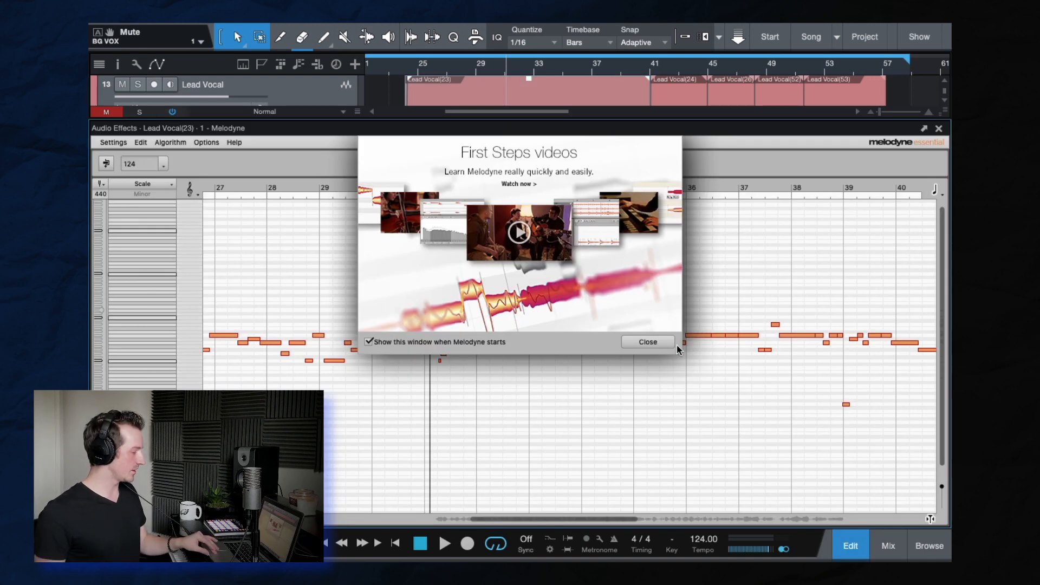
click(658, 342)
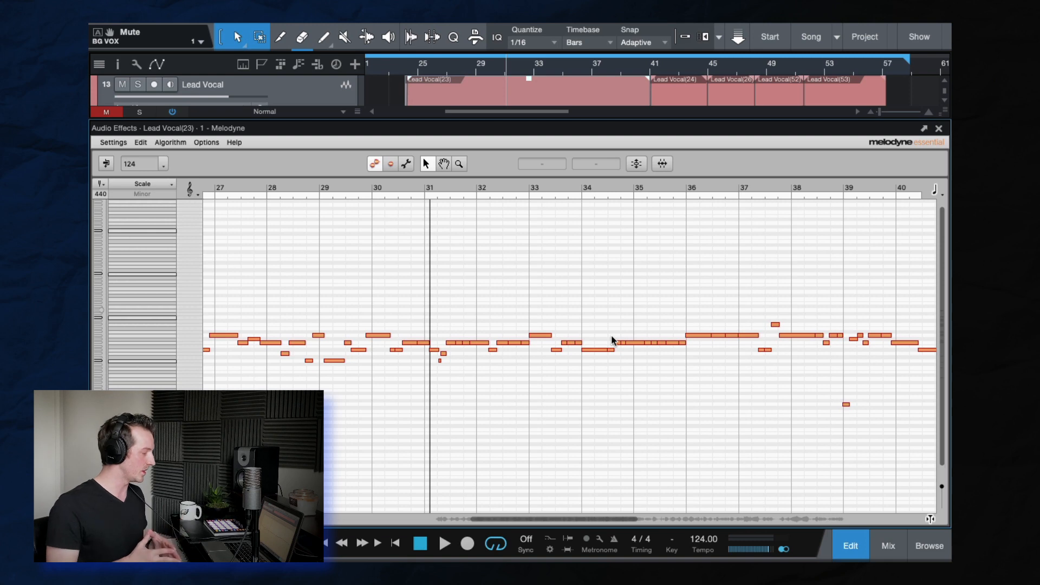
Step: Examine the lead vocal's pitch notes in Melodyne and close the editor
scroll(611, 340, left, 3)
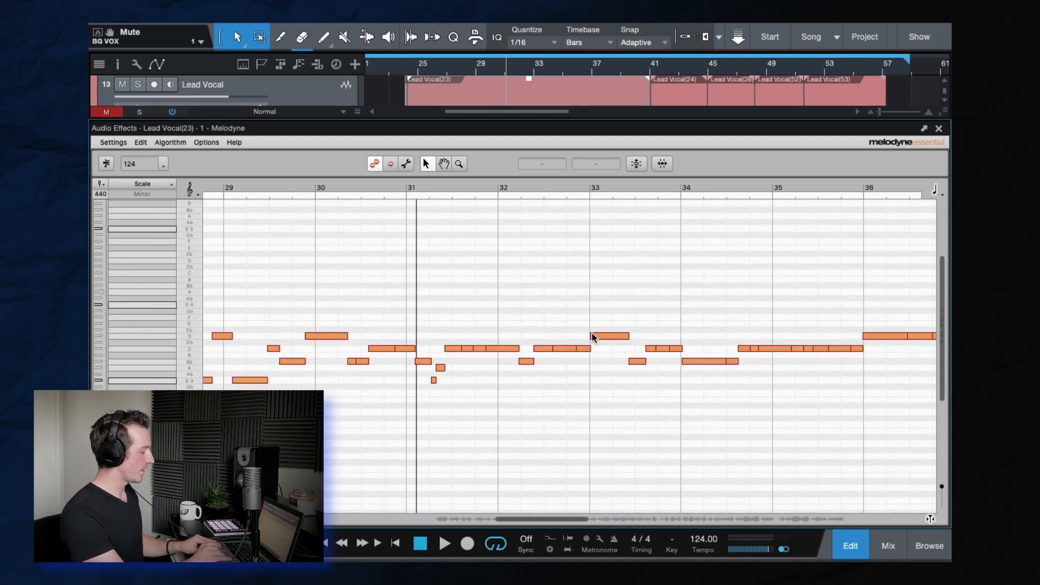
scroll(544, 339, up, 3)
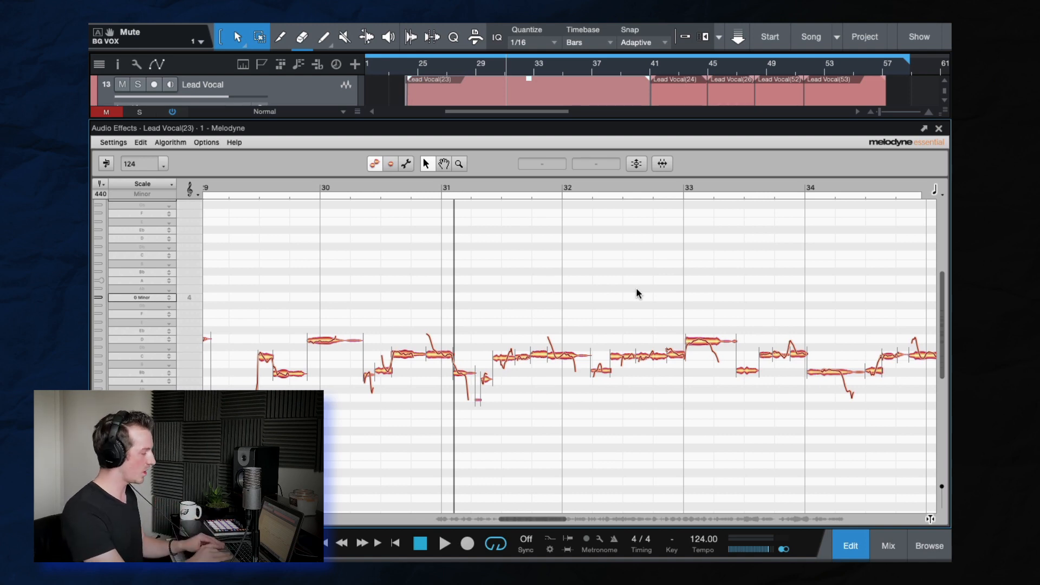
scroll(570, 324, down, 8)
scroll(545, 340, up, 8)
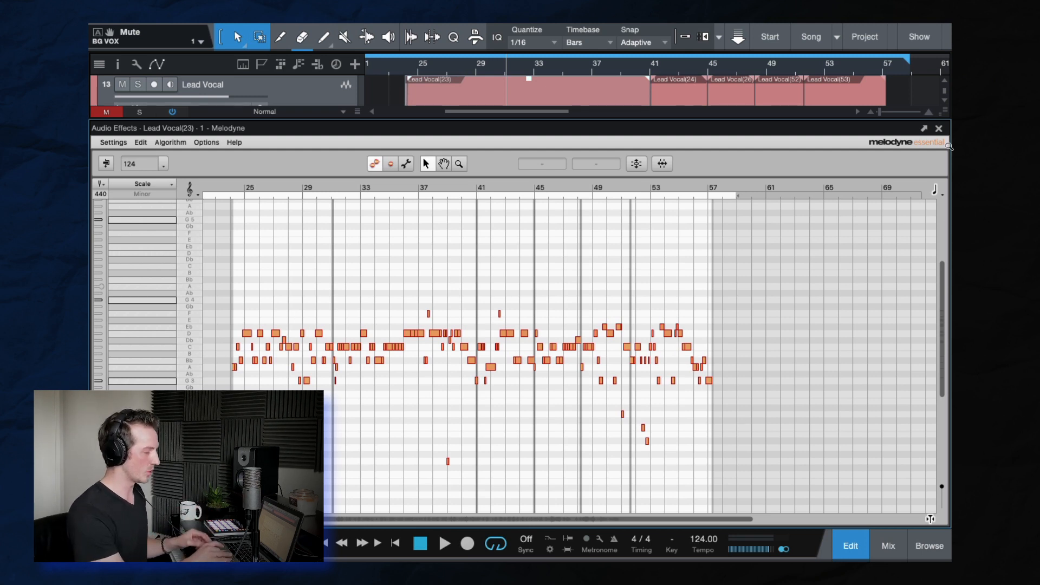
click(939, 128)
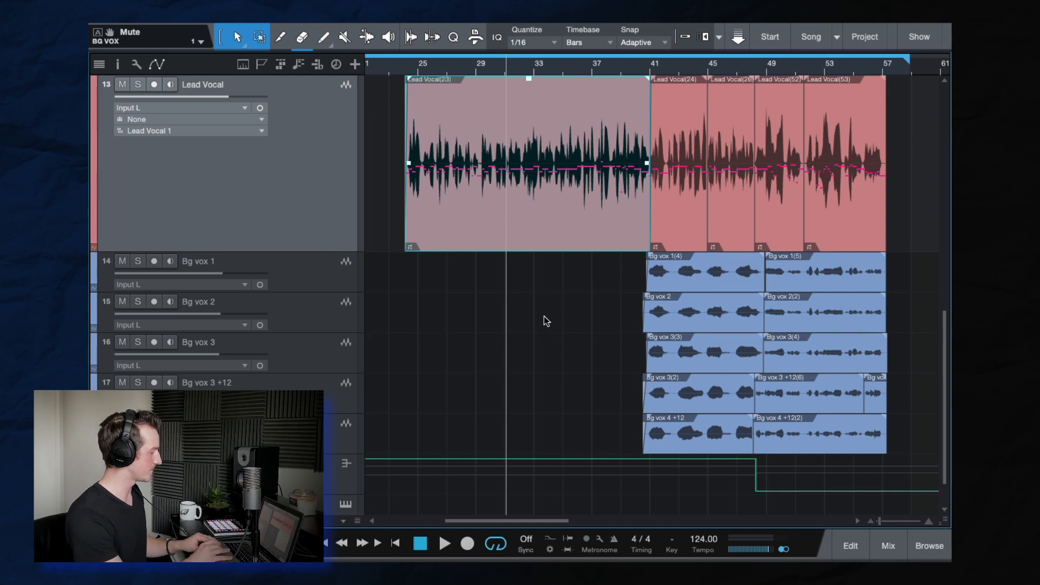
Step: Activate only the Pro EQ insert on the LEAD VOX bus in the mixer and open its plug-in window
scroll(313, 221, up, 1)
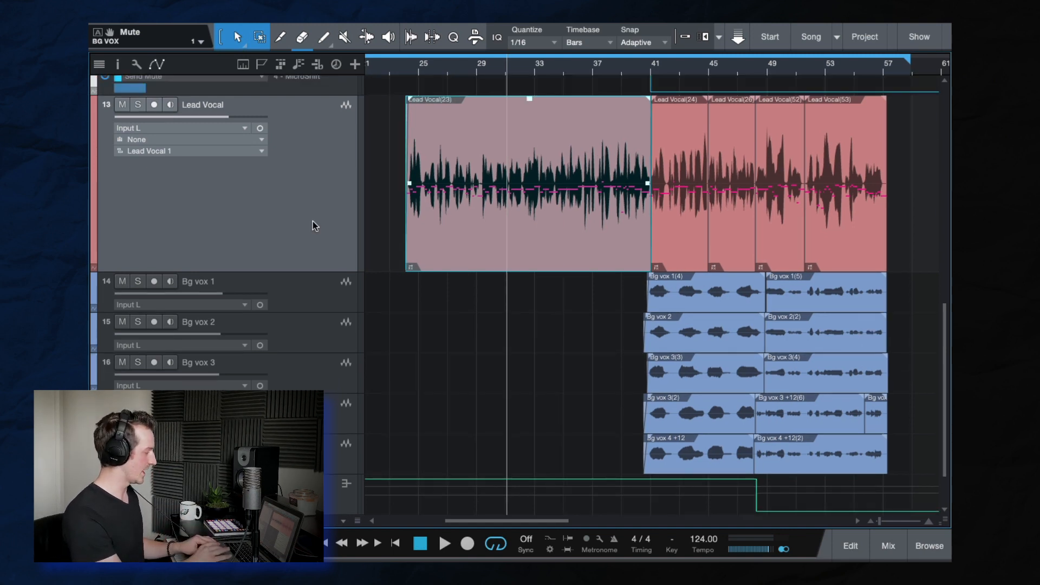
key(F3)
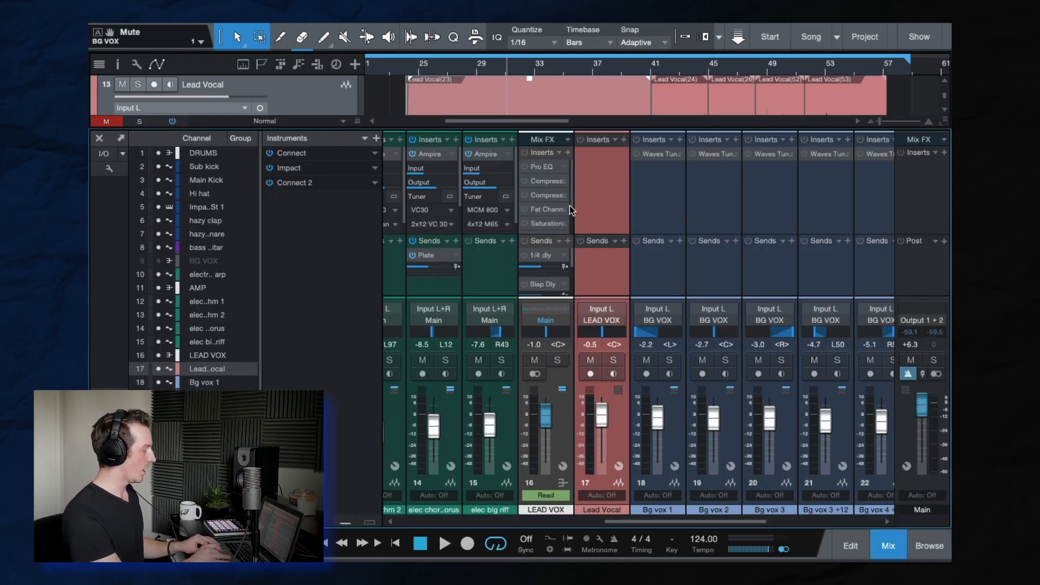
click(525, 168)
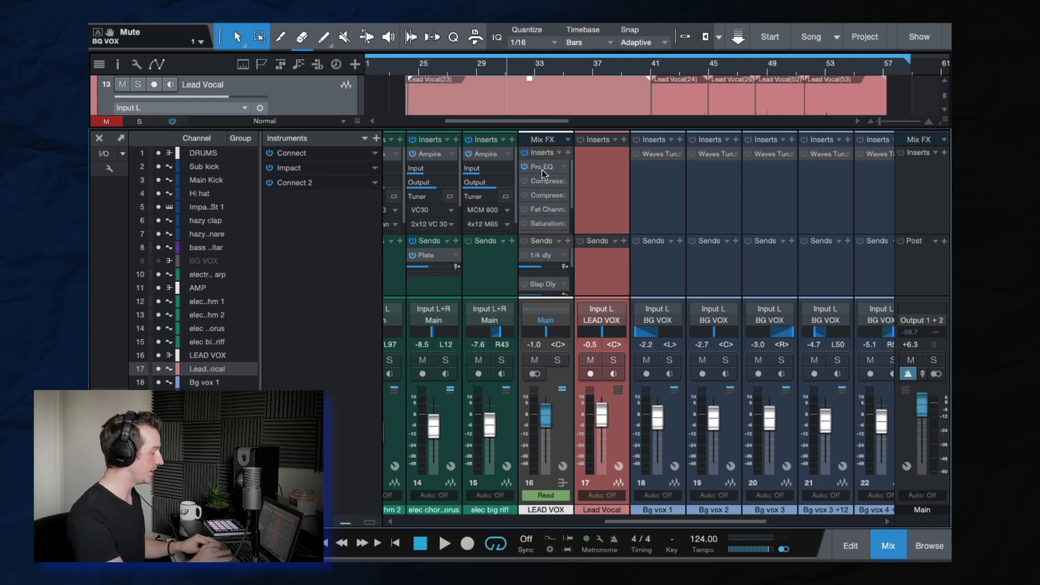
click(543, 167)
drag(578, 209, 579, 198)
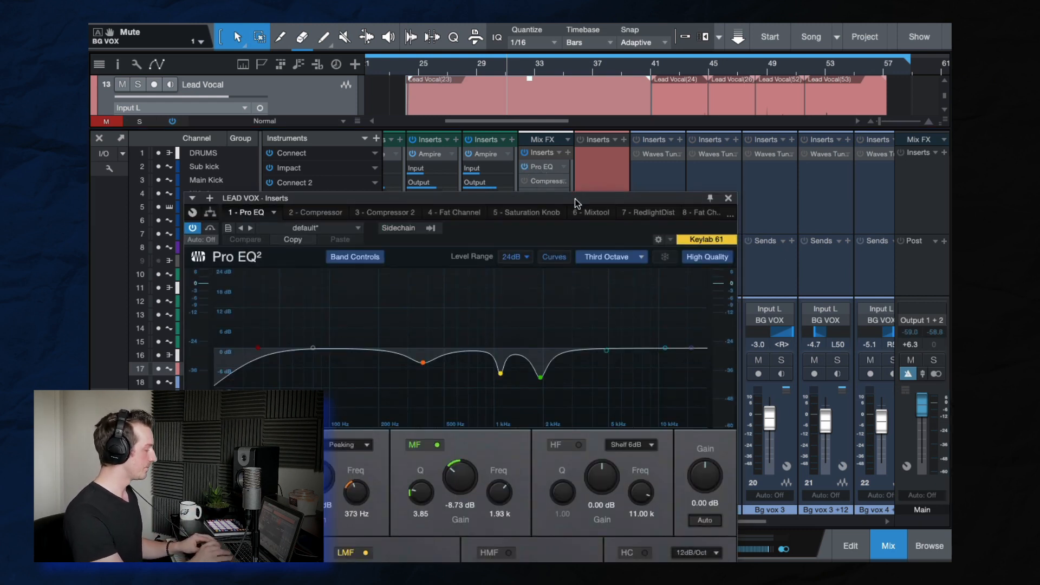
Step: Play the lead vocal from about bar 26, comparing the sound with the Pro EQ bypassed and re-enabled
key(space)
click(442, 68)
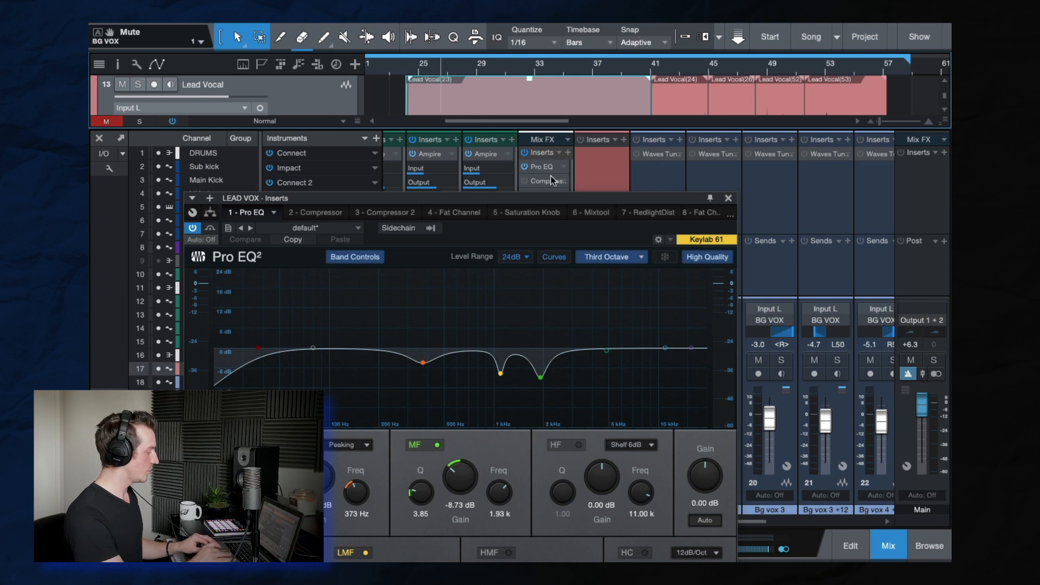
click(194, 228)
key(space)
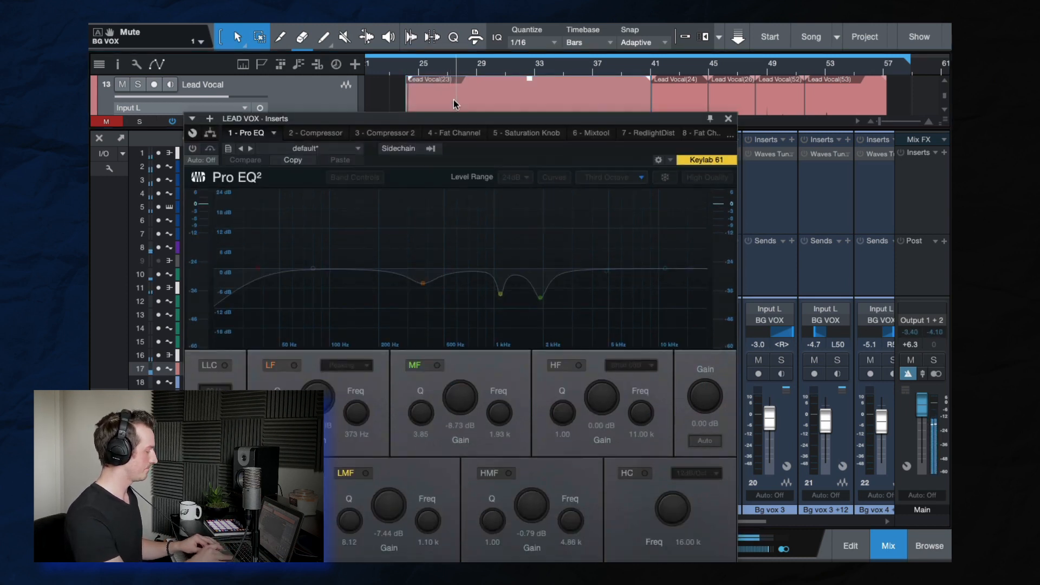
drag(456, 195, 456, 98)
click(193, 132)
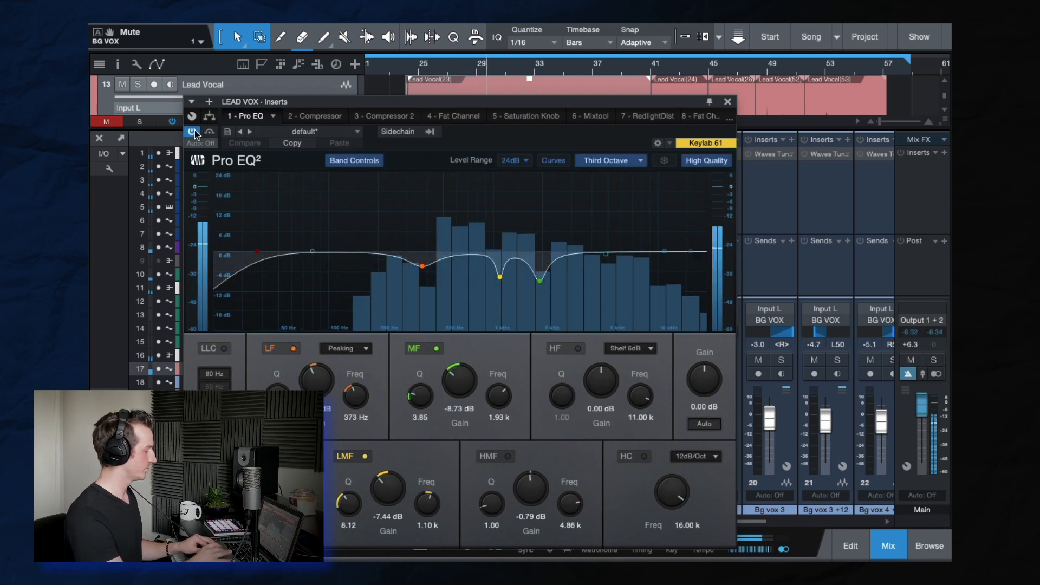
key(space)
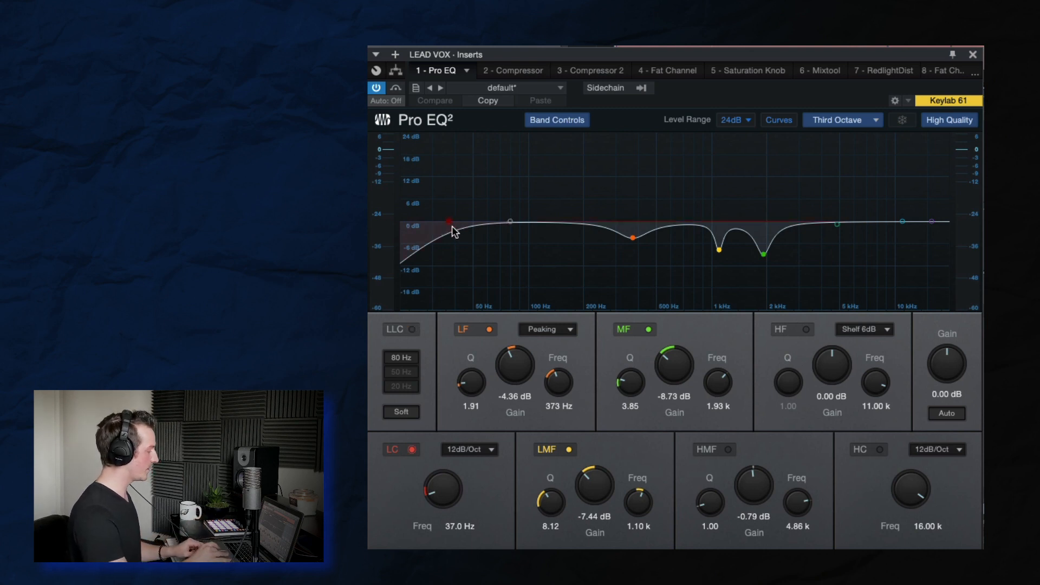
Step: Raise the Pro EQ low-cut frequency on the LEAD VOX bus to 77.8 Hz
drag(454, 228, 508, 225)
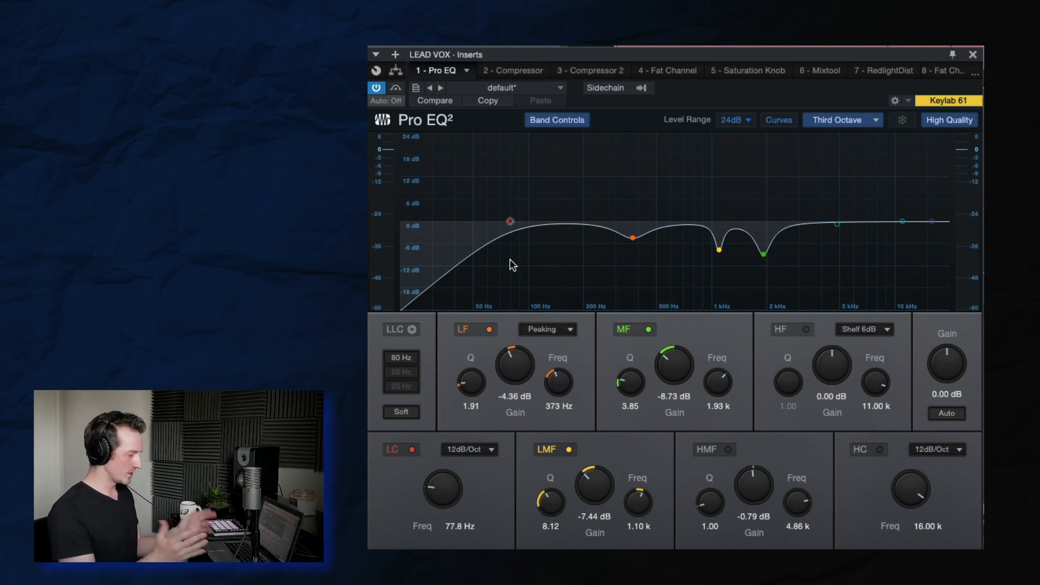
Step: Set the Pro EQ gains to -7.20 dB for LMF and -8.97 dB for MF during playback, and close the plug-in
click(634, 237)
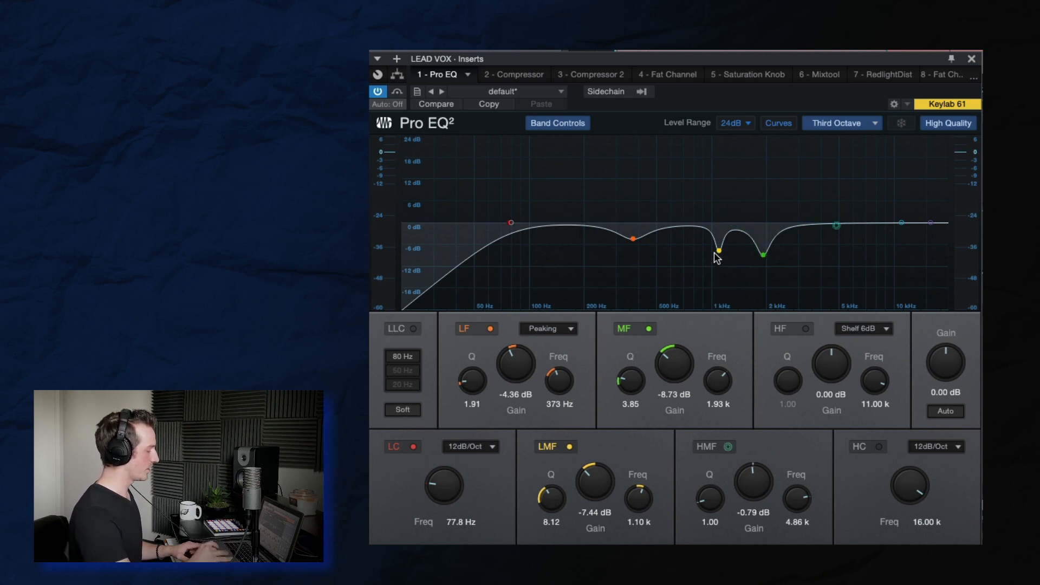
key(space)
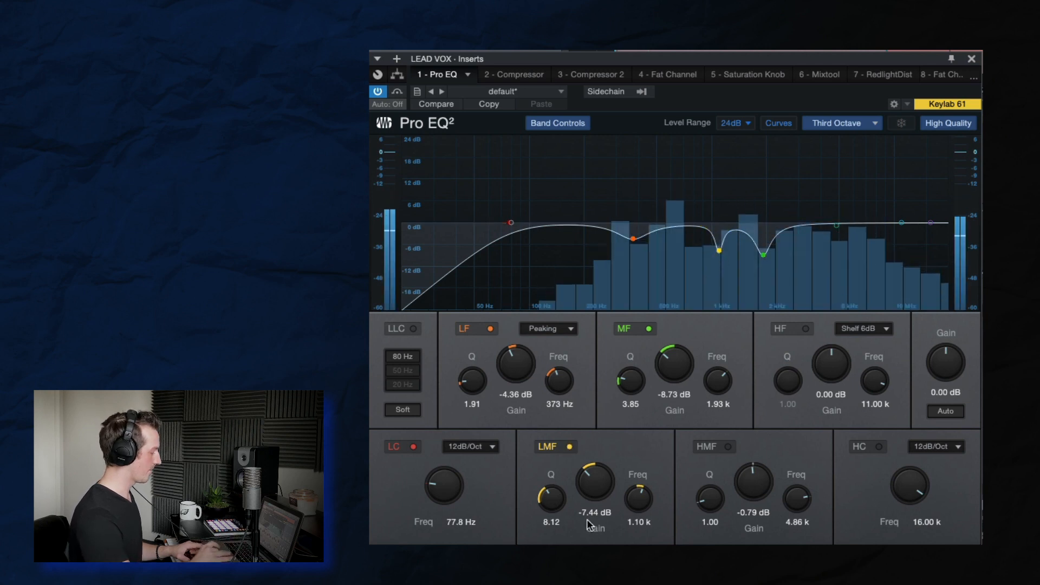
mouse_move(595, 486)
mouse_down()
mouse_move(598, 389)
mouse_move(603, 495)
mouse_move(602, 414)
mouse_move(615, 512)
mouse_move(600, 488)
mouse_up()
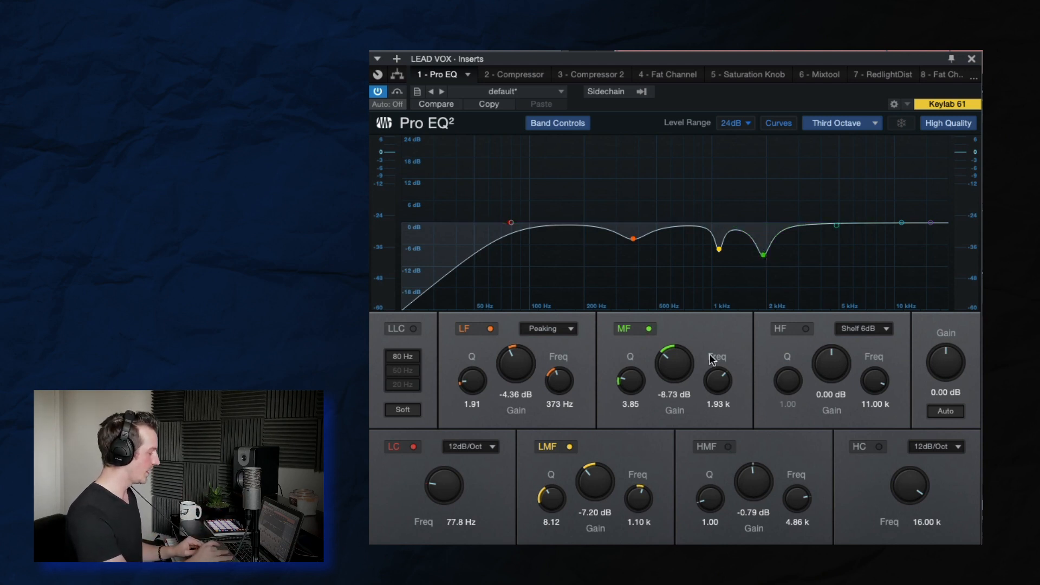
key(space)
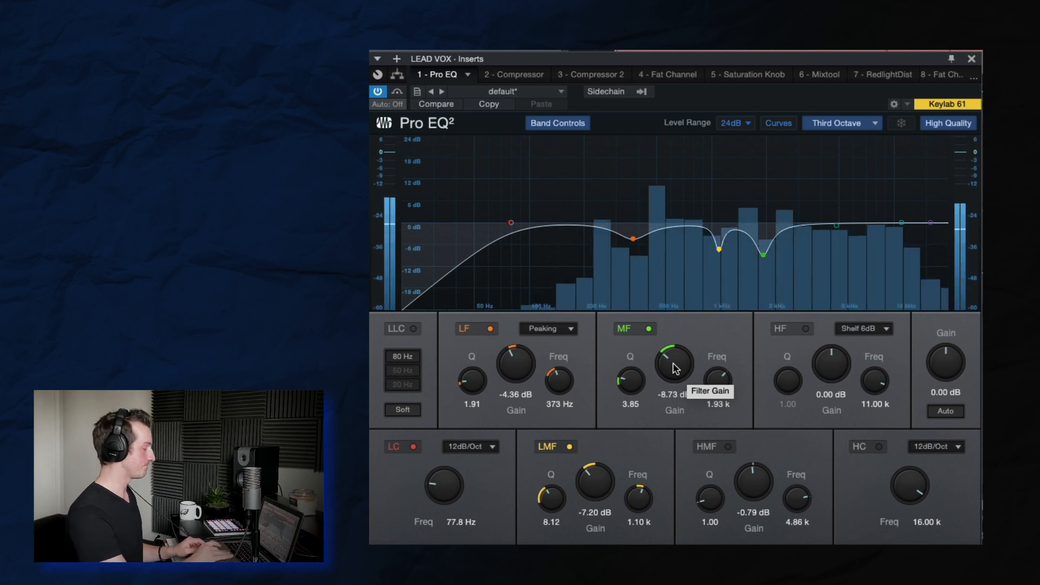
mouse_move(674, 372)
mouse_down()
mouse_move(674, 283)
mouse_move(677, 373)
mouse_up()
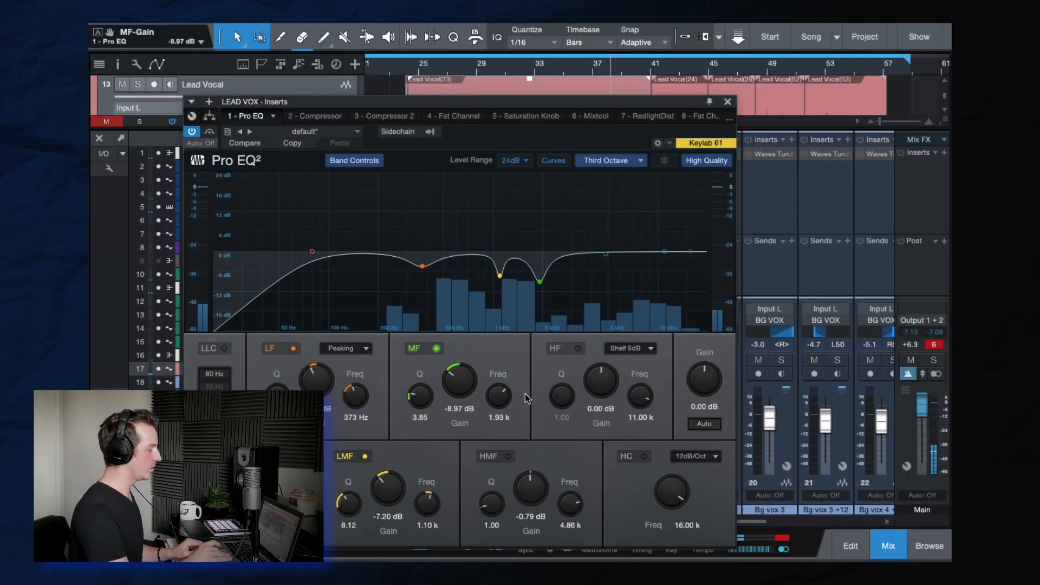
click(729, 101)
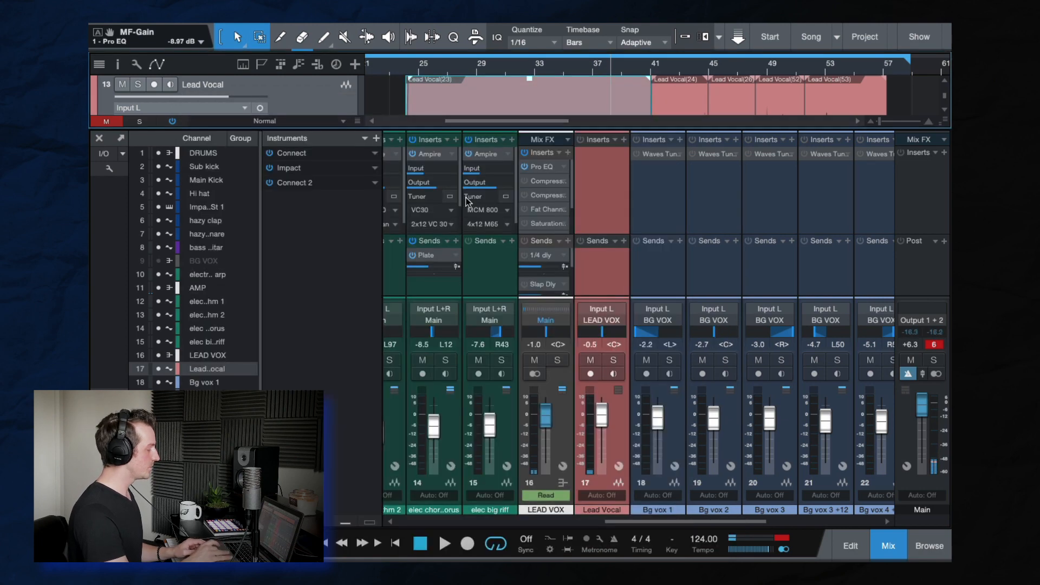
Step: Activate and open the first Compressor on the LEAD VOX bus, play the vocal to check its gain reduction, and close it
click(542, 184)
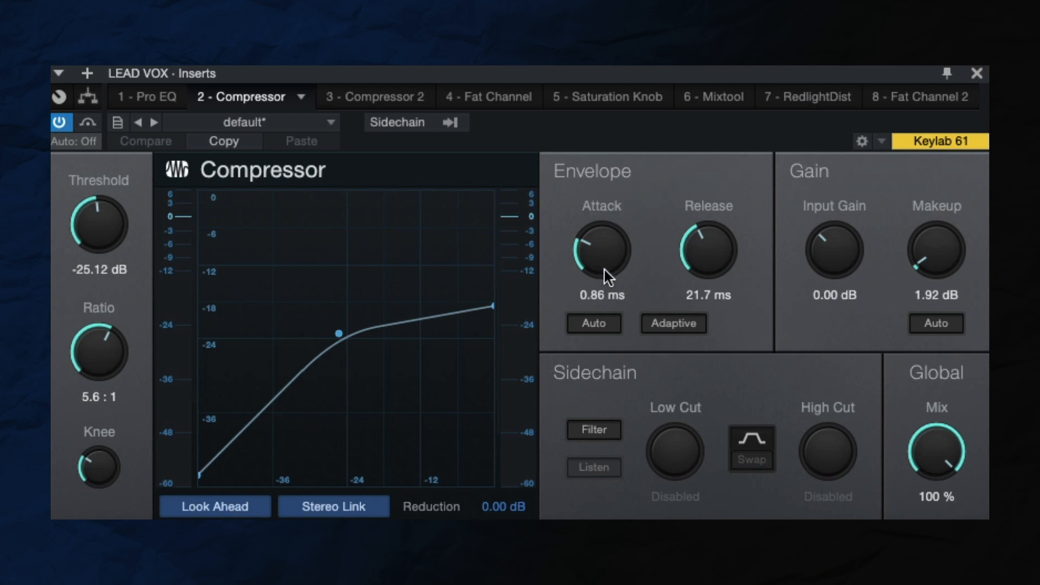
key(space)
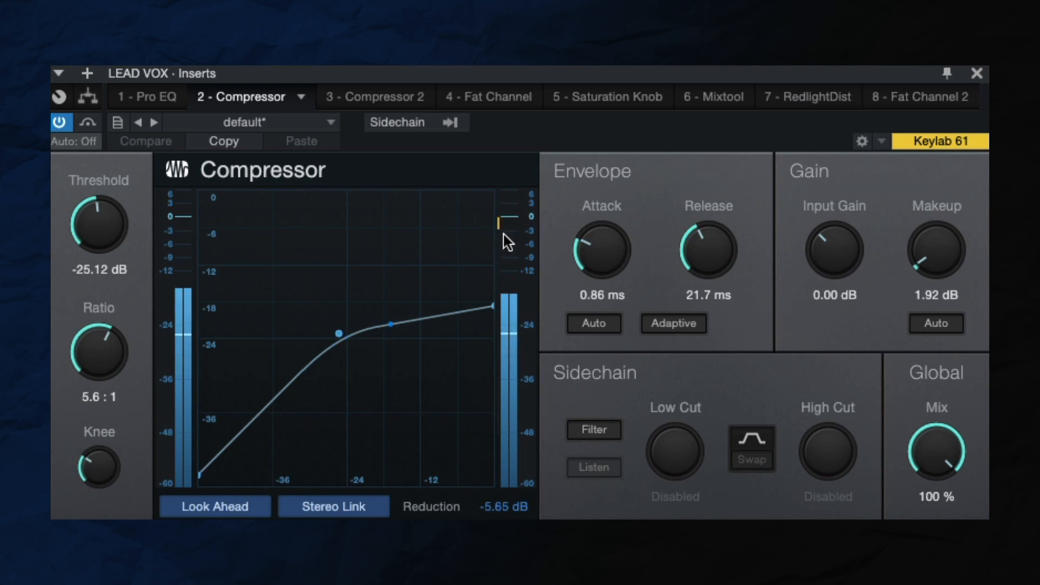
mouse_move(507, 241)
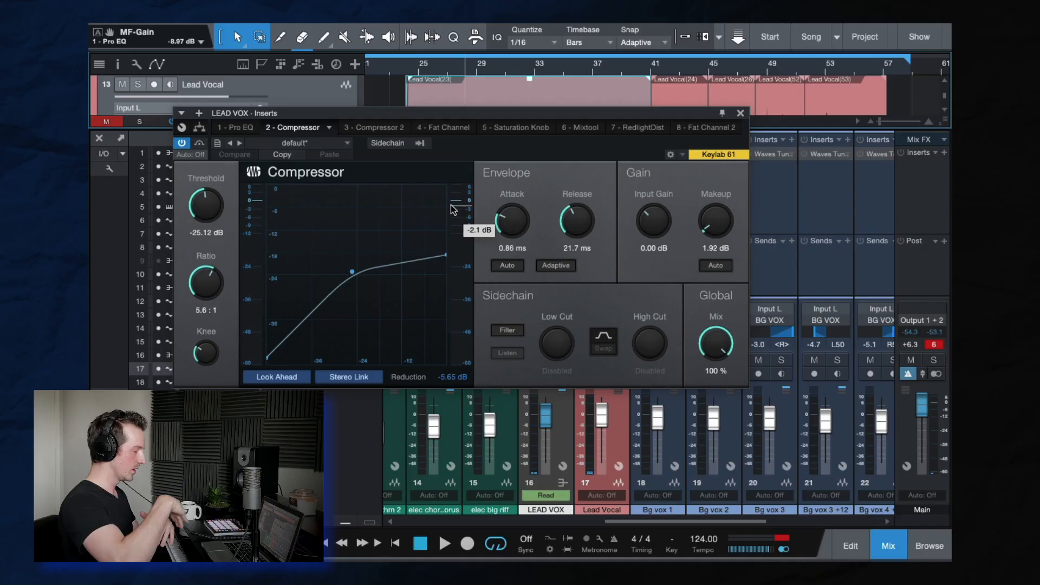
click(740, 114)
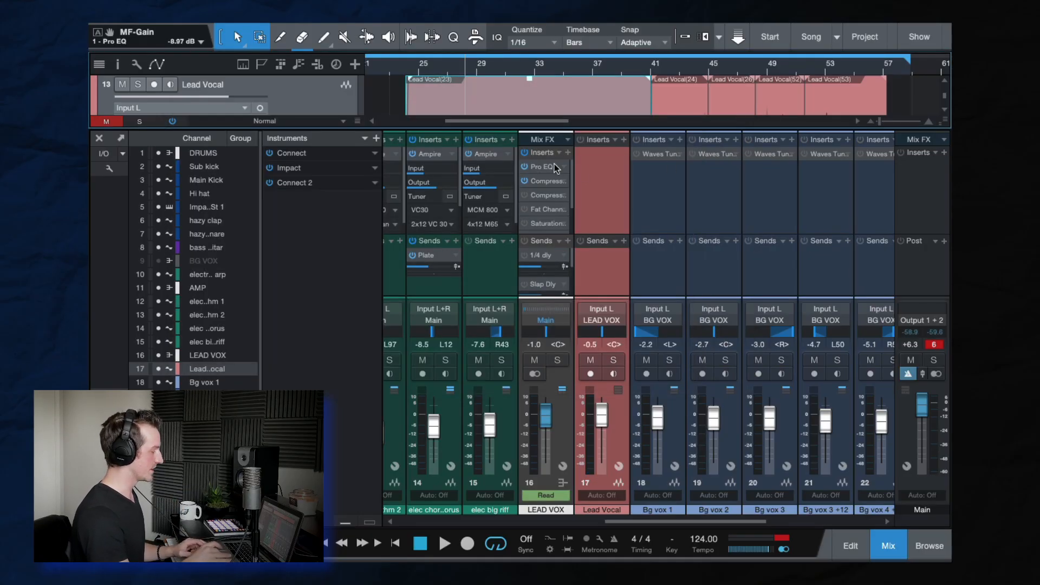
Step: Activate the second Compressor insert on the LEAD VOX bus and open its plug-in window
click(525, 195)
click(548, 196)
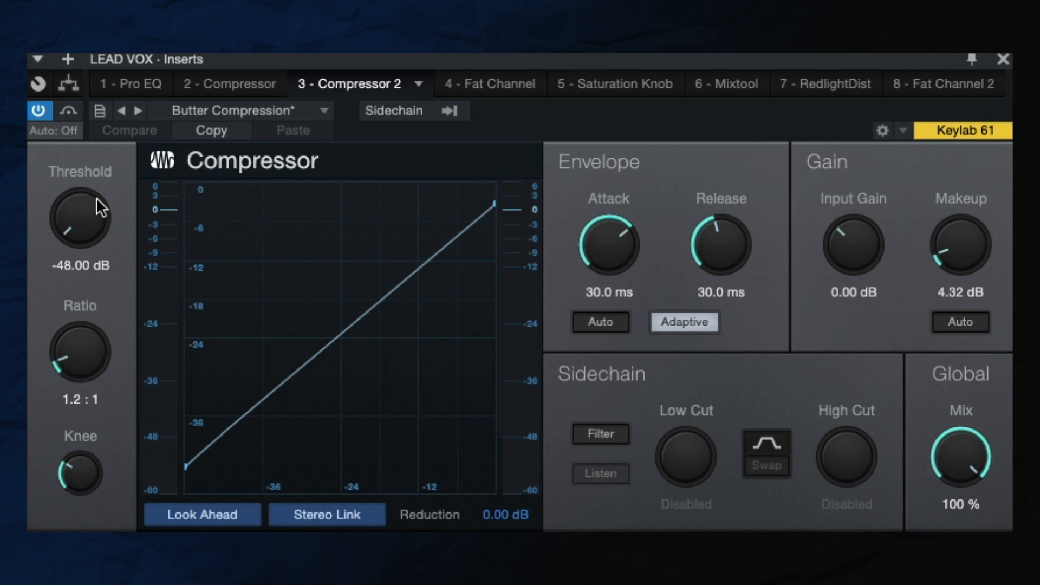
Step: Demonstrate ratios of 1.1:1 and 1:1 on the second Compressor during playback, and return it to 1.2:1 with the threshold at -48.00 dB
drag(81, 218, 118, 292)
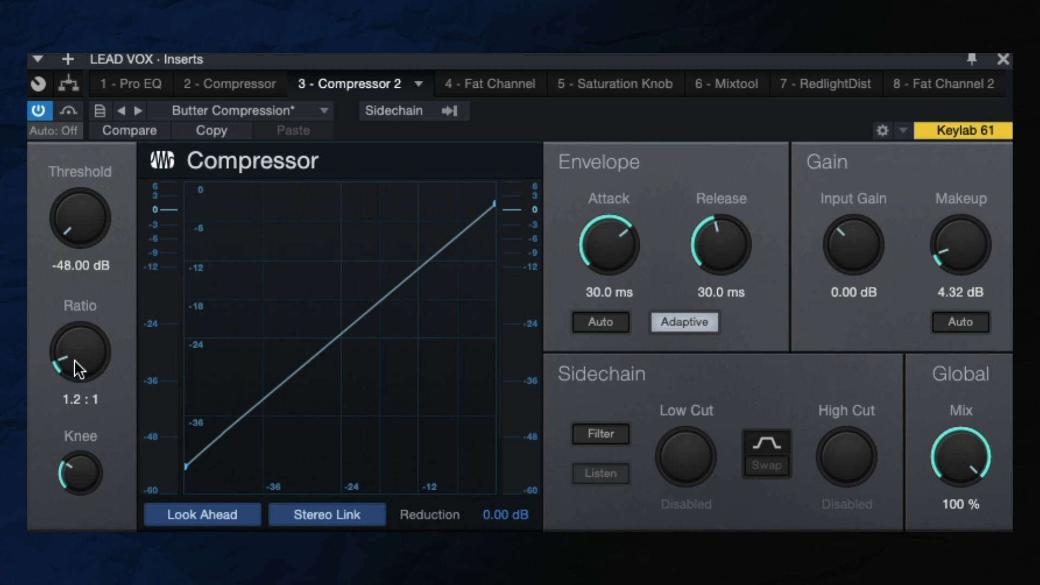
drag(76, 370, 114, 417)
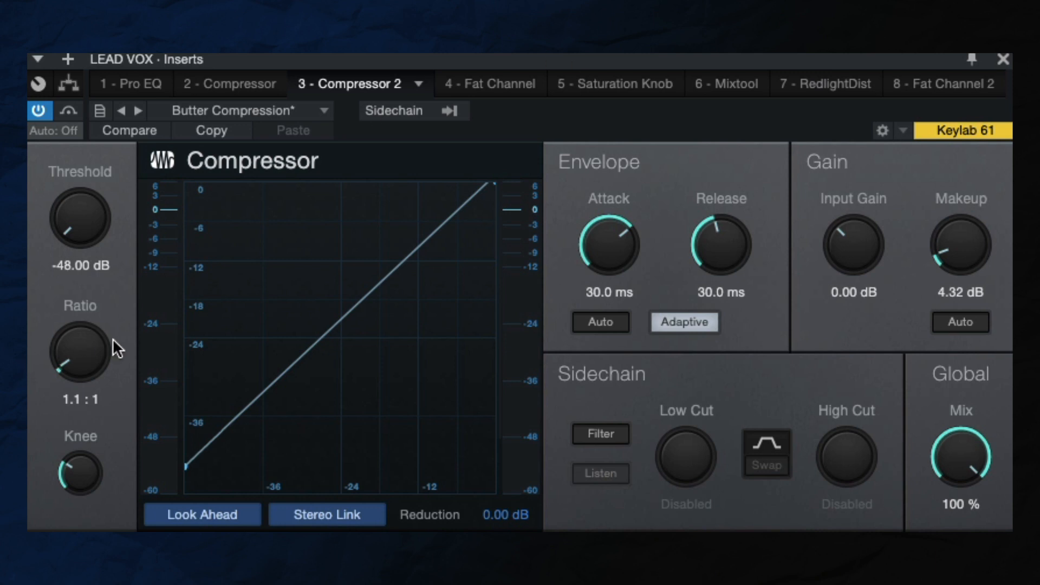
drag(115, 347, 116, 369)
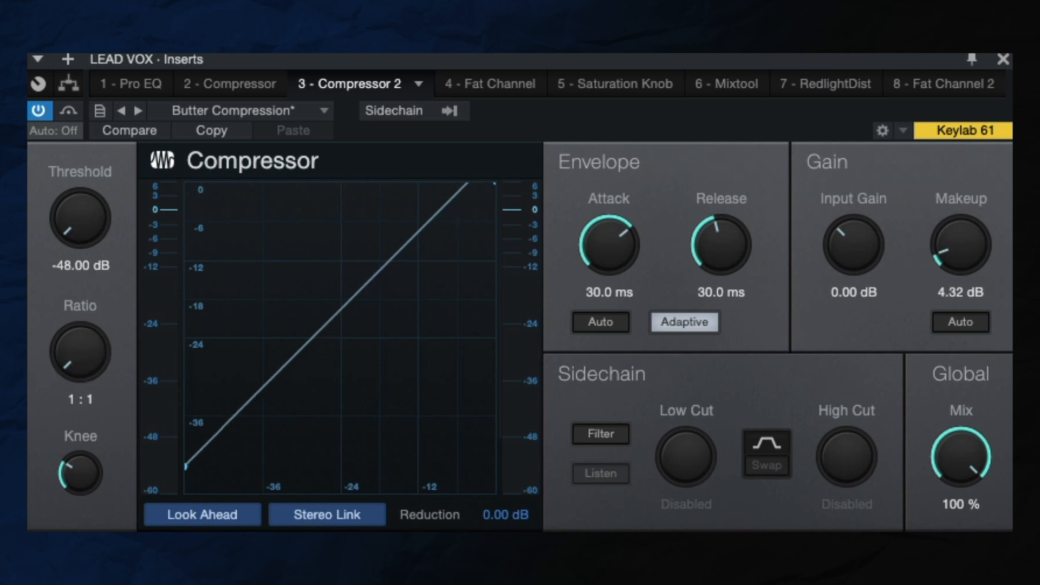
drag(84, 342, 82, 337)
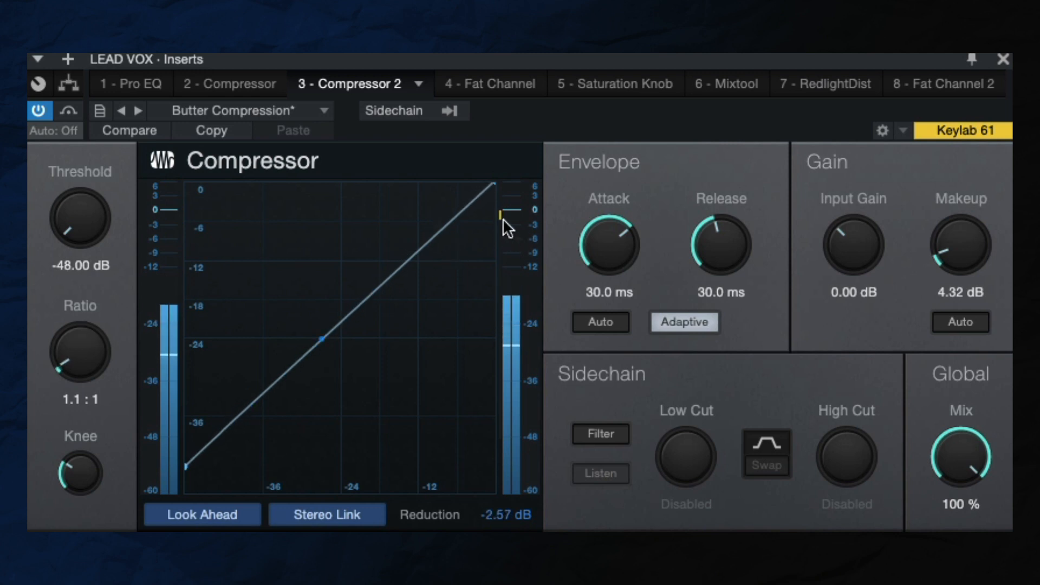
drag(68, 364, 89, 374)
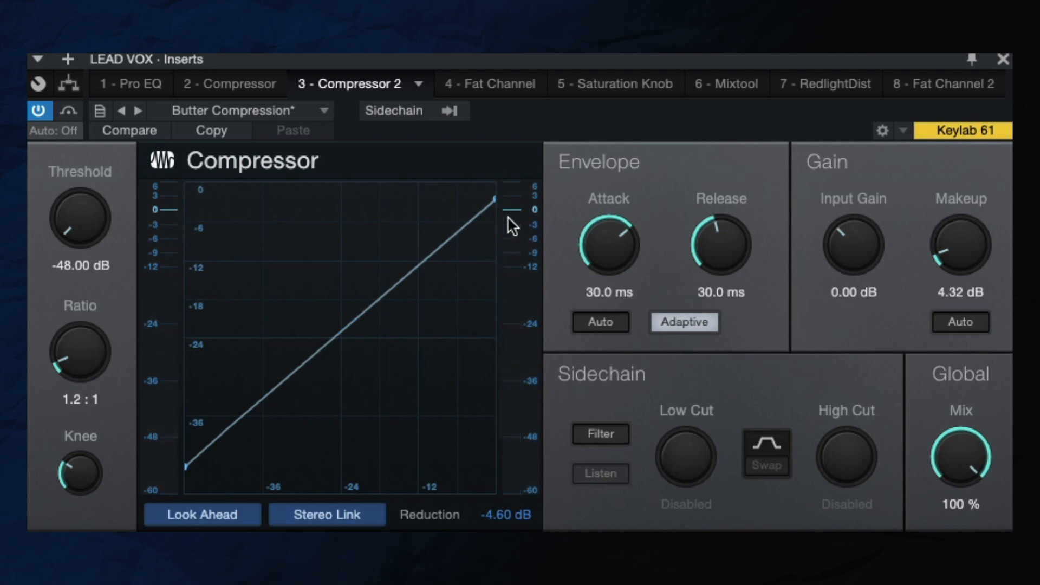
Step: Check the second Compressor's reduction meter, compare the vocal with the plug-in bypassed and re-enabled, and close its window
mouse_move(508, 218)
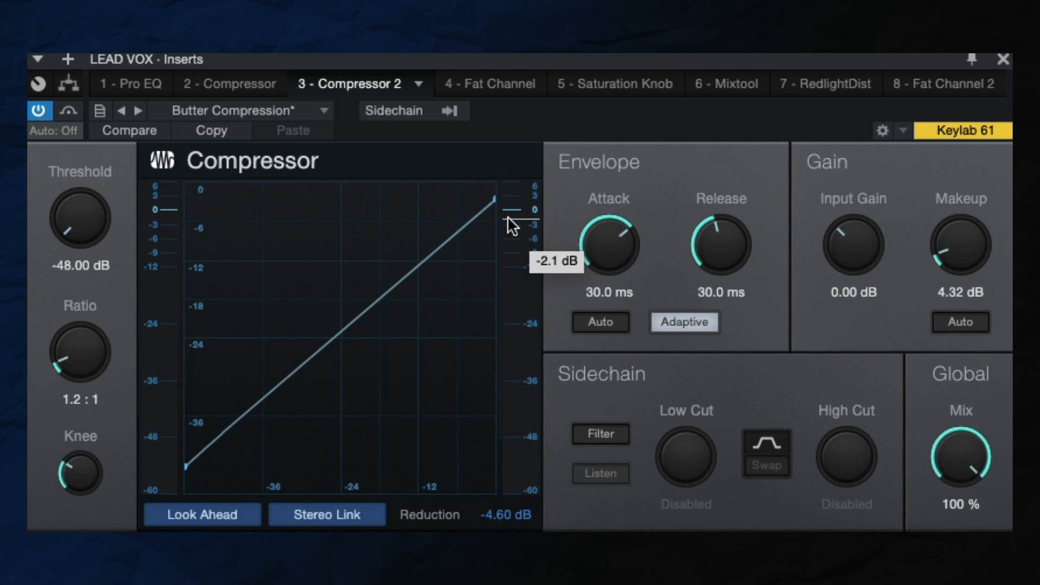
click(37, 110)
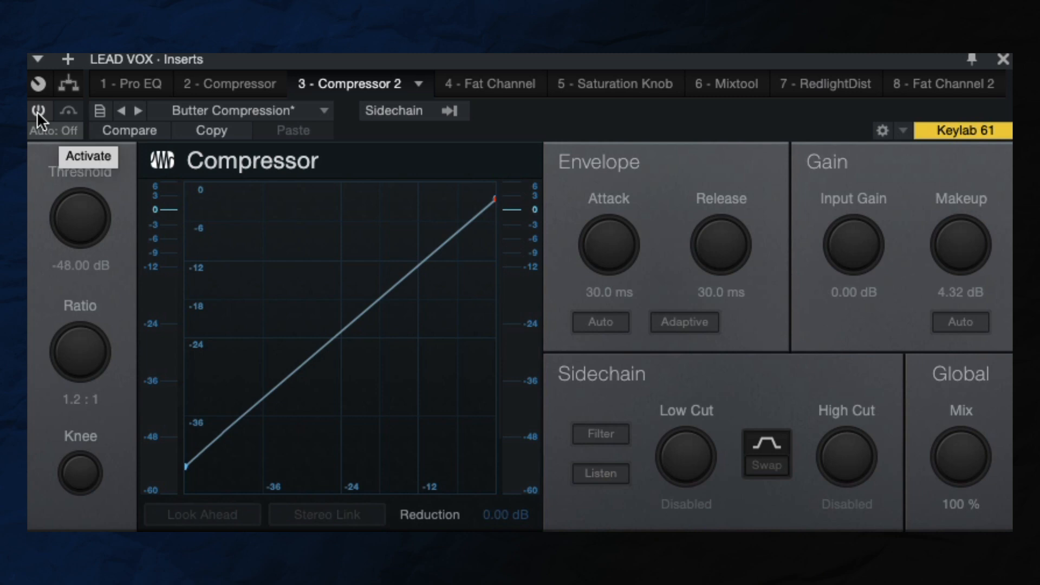
click(38, 112)
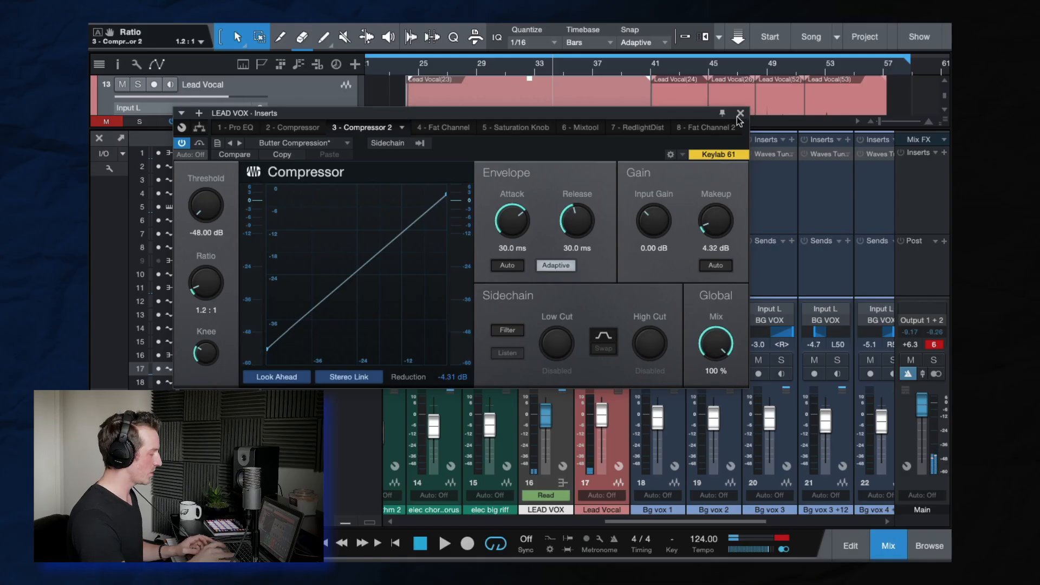
click(1003, 60)
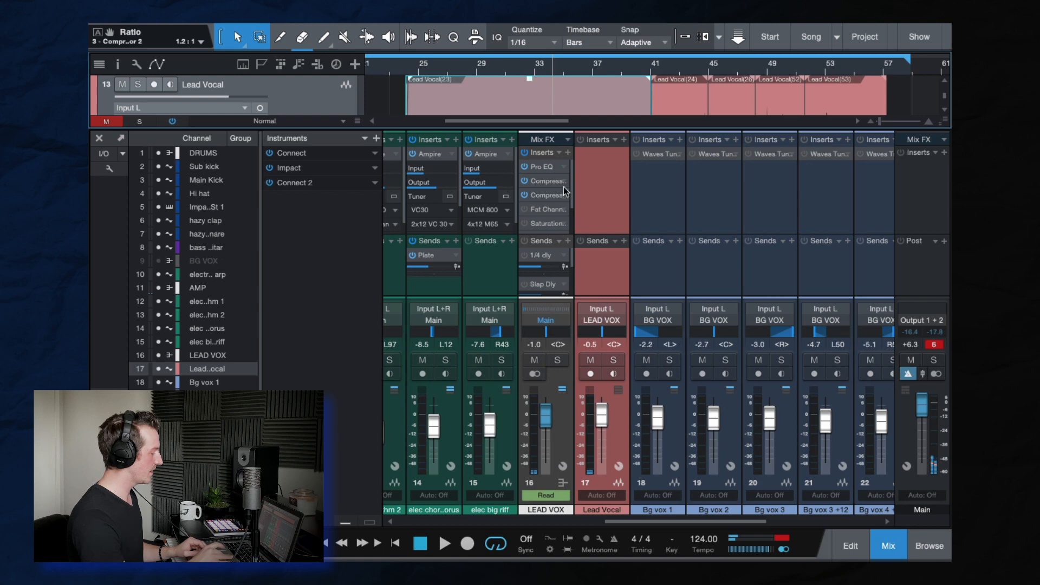
Step: Activate and open the Fat Channel on the LEAD VOX bus, compare its FET compressor off and on, and leave it on
click(529, 210)
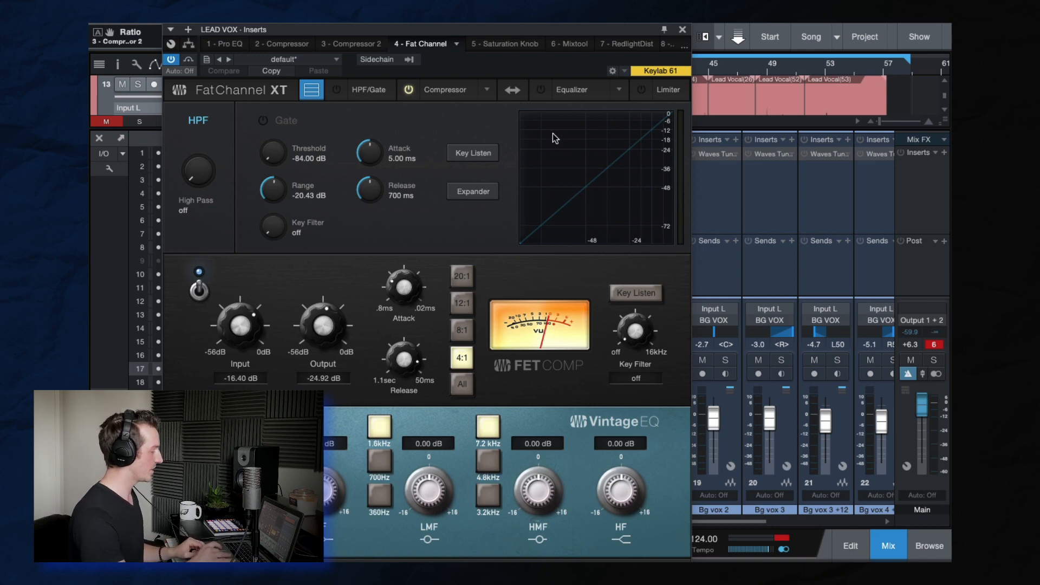
click(198, 291)
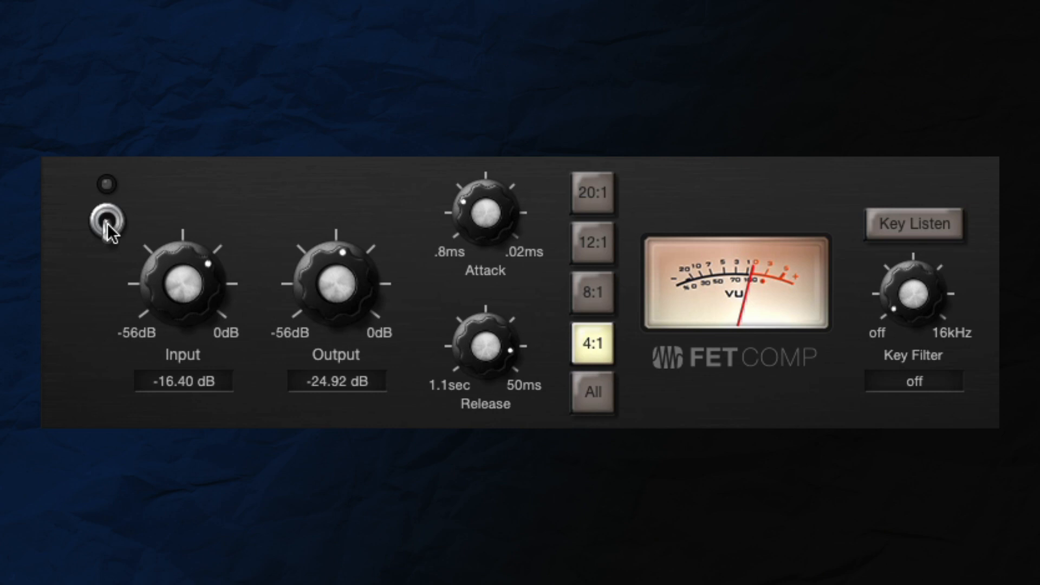
click(107, 224)
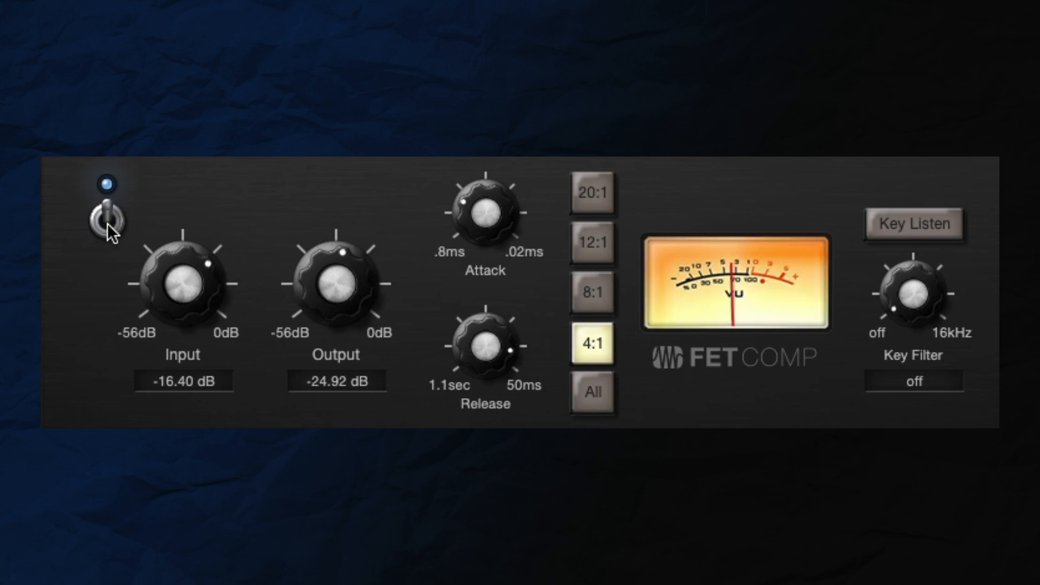
click(108, 223)
click(107, 223)
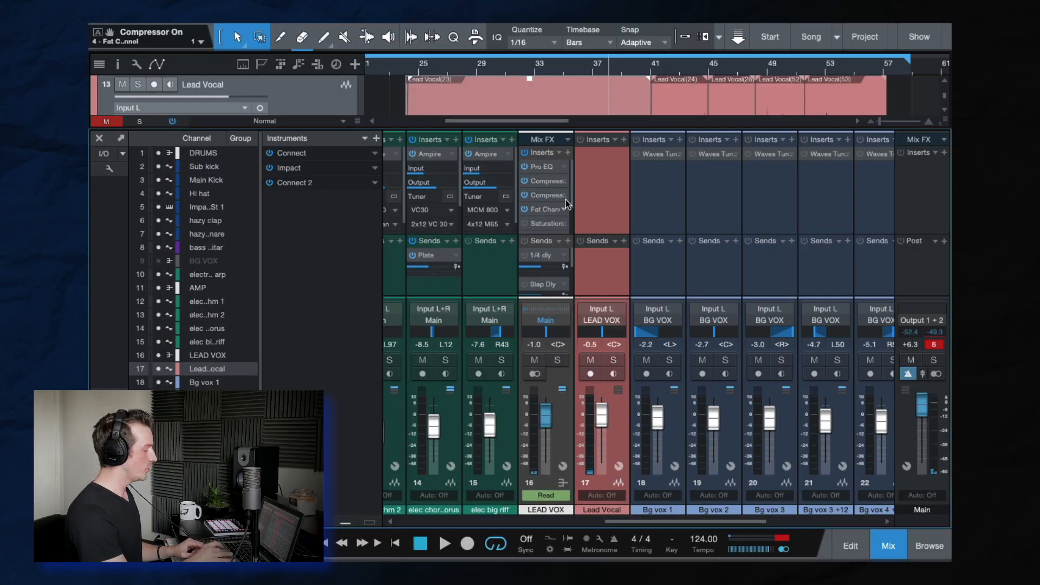
Step: Activate the Saturation Knob insert on the LEAD VOX bus and open its plug-in window
drag(571, 188, 570, 206)
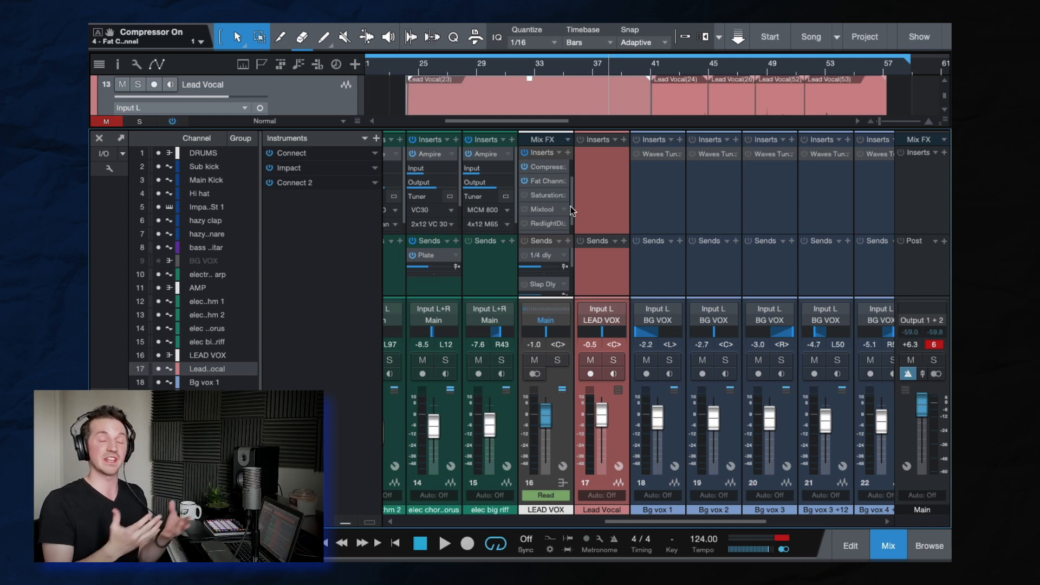
click(525, 194)
click(544, 194)
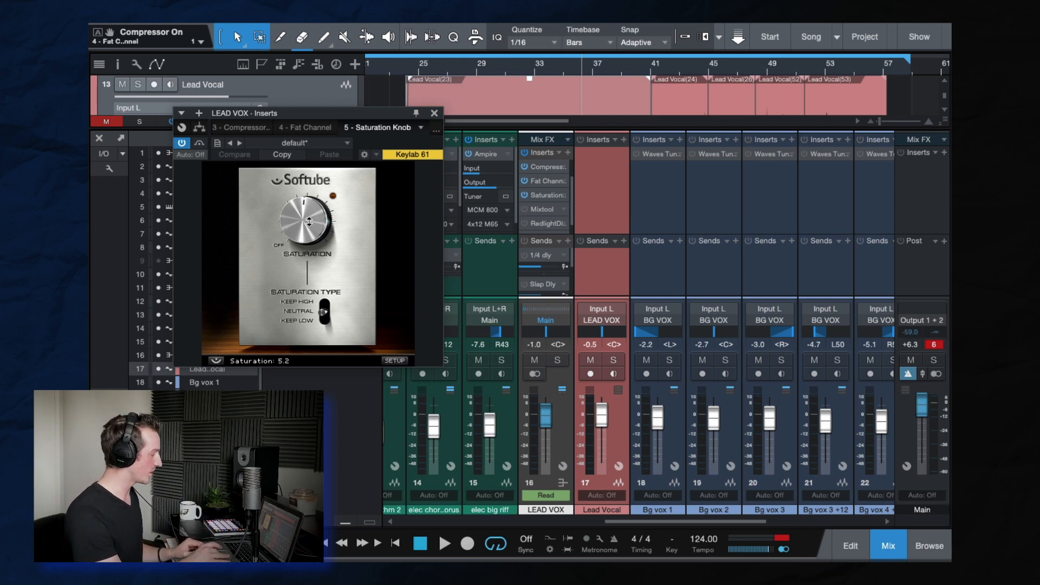
Step: Play the song from about bar 32, comparing the vocal with the Saturation Knob bypassed and re-enabled, and close the plug-in
click(526, 70)
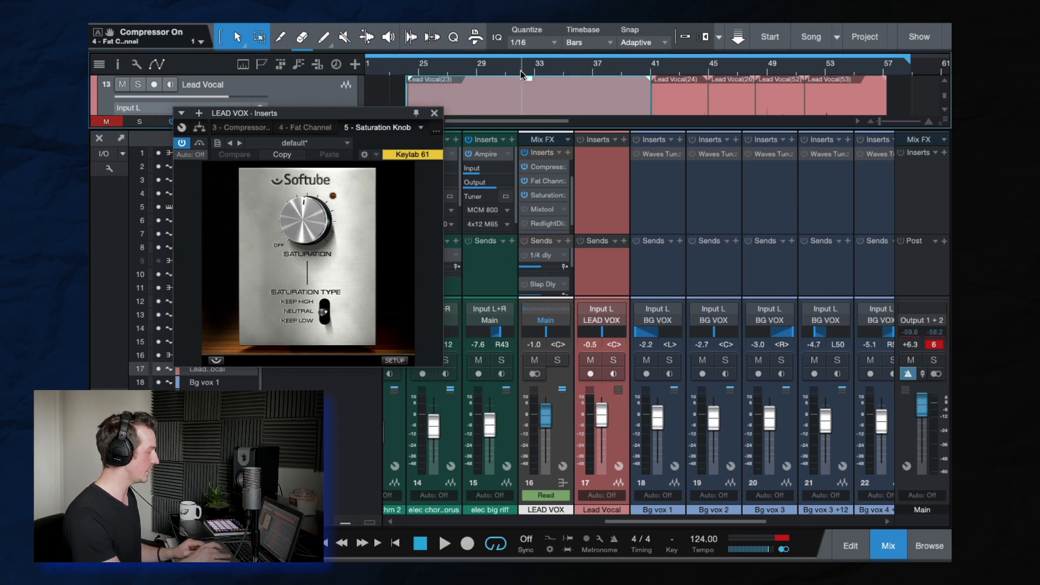
click(182, 143)
key(space)
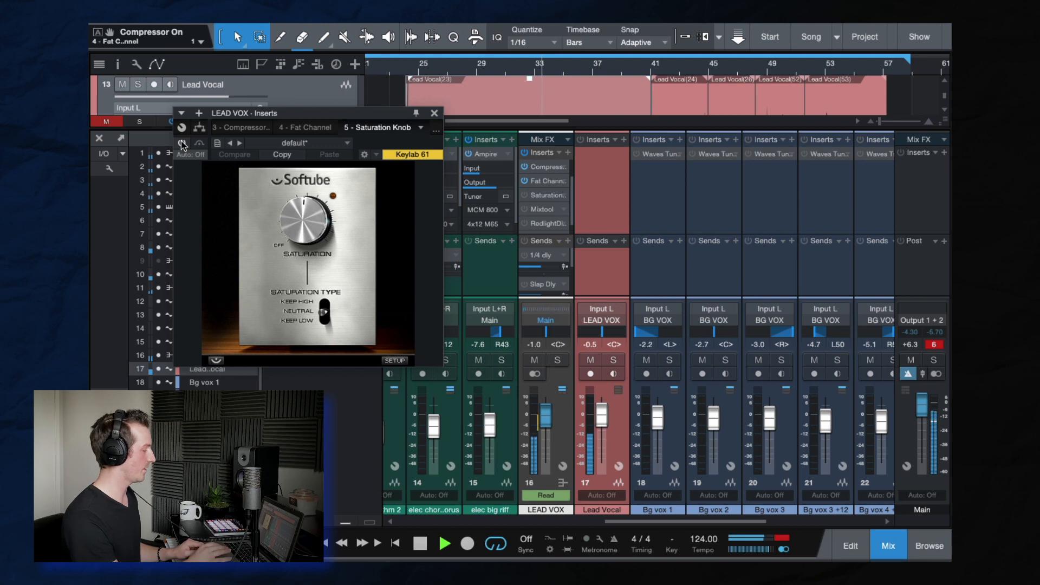
click(182, 143)
mouse_move(293, 230)
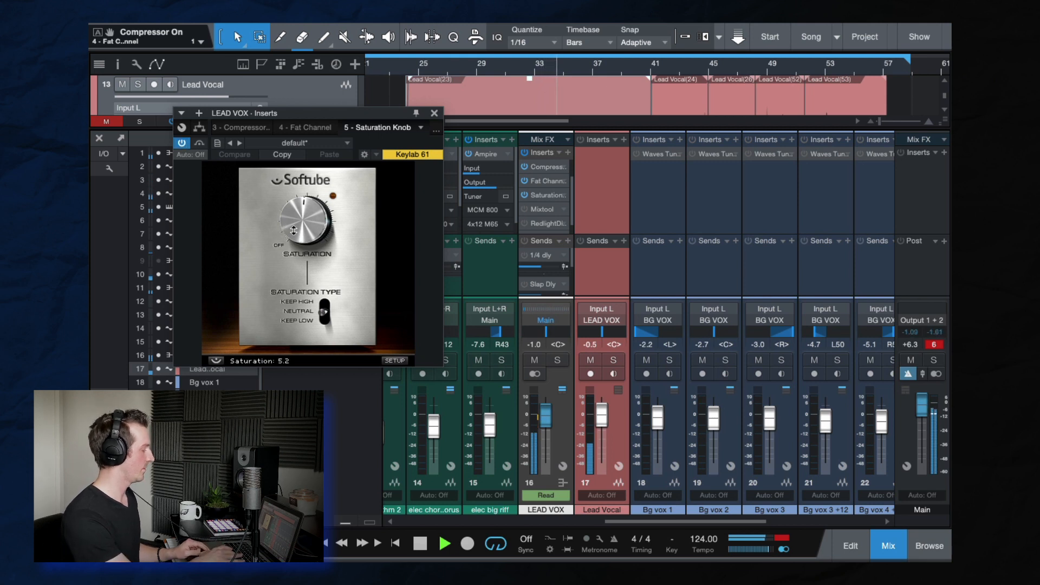
key(space)
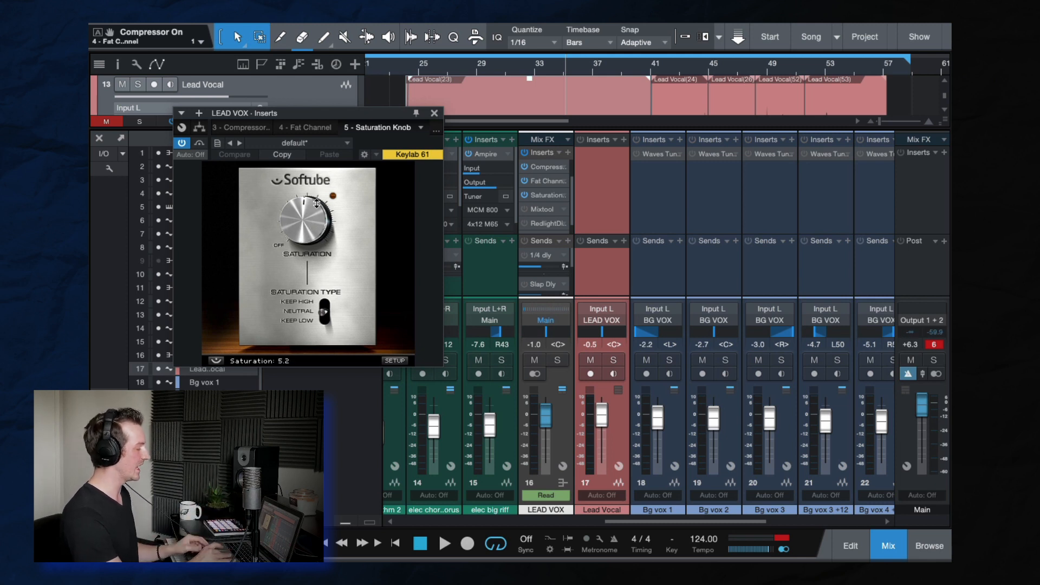
click(434, 112)
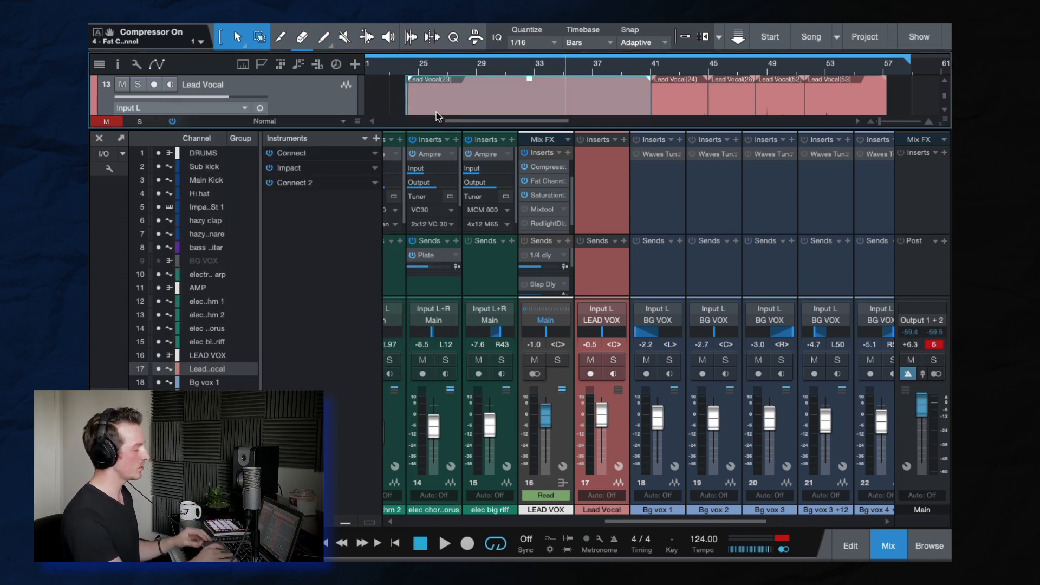
Step: Activate the Mixtool insert on the LEAD VOX bus, open it to check its gain setting, and close it
click(524, 209)
click(538, 208)
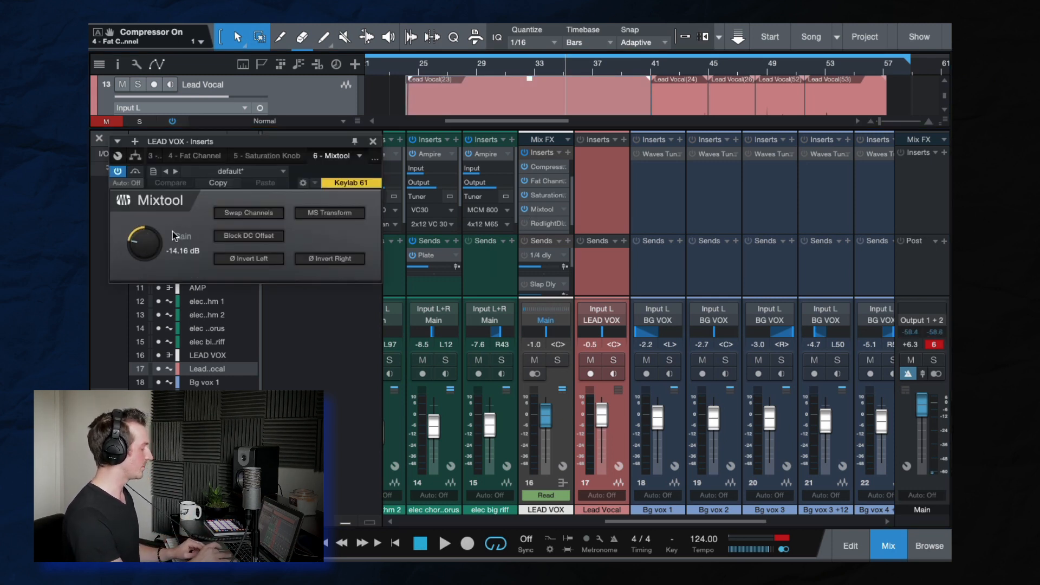
click(374, 142)
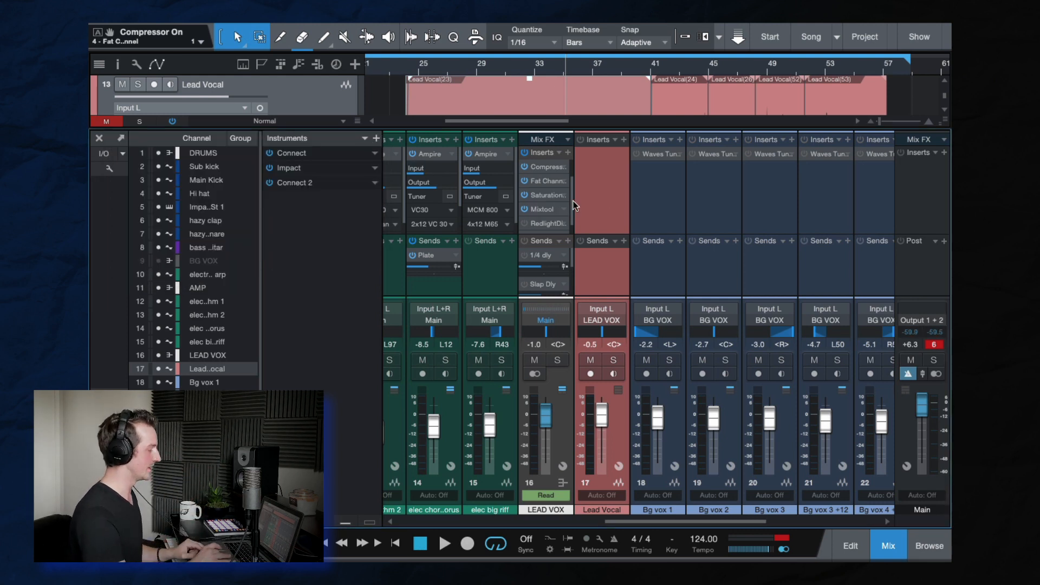
Step: Activate the RedlightDist insert on the LEAD VOX bus and open its plug-in window
scroll(525, 206, down, 1)
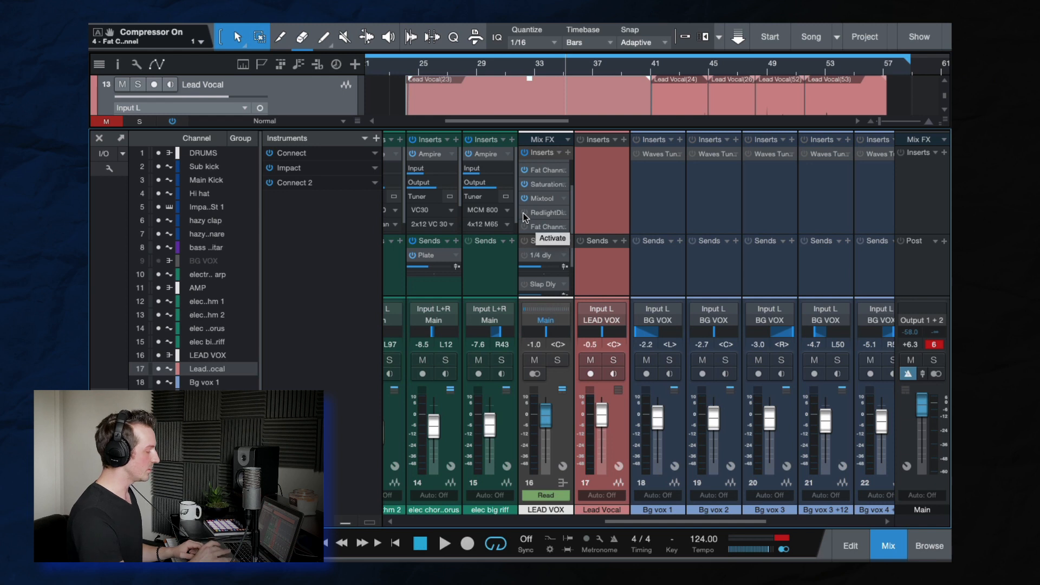
click(525, 213)
click(546, 214)
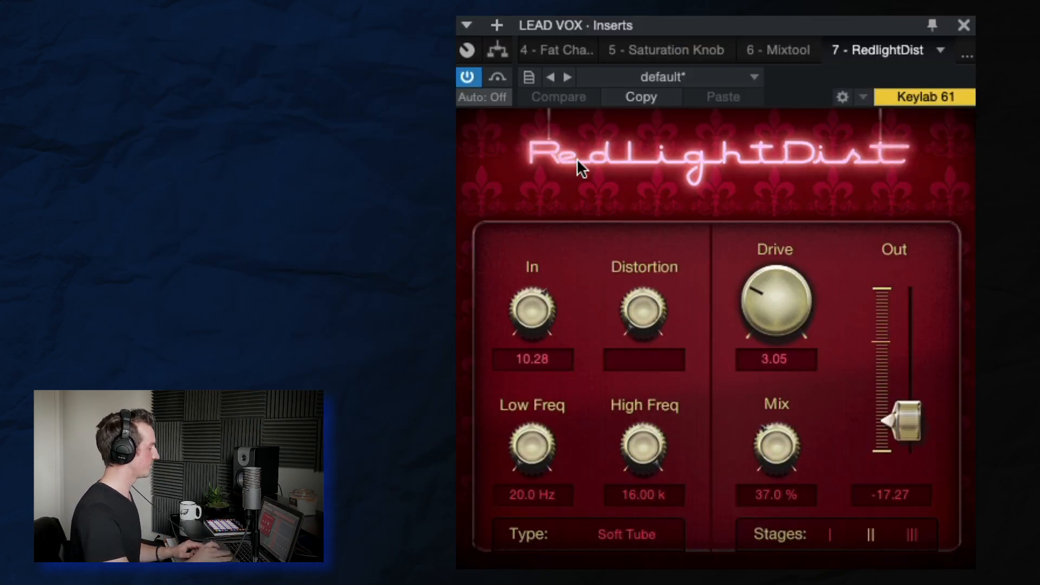
Step: Compare the vocal with RedlightDist bypassed and re-enabled twice, and close the plug-in window
click(467, 78)
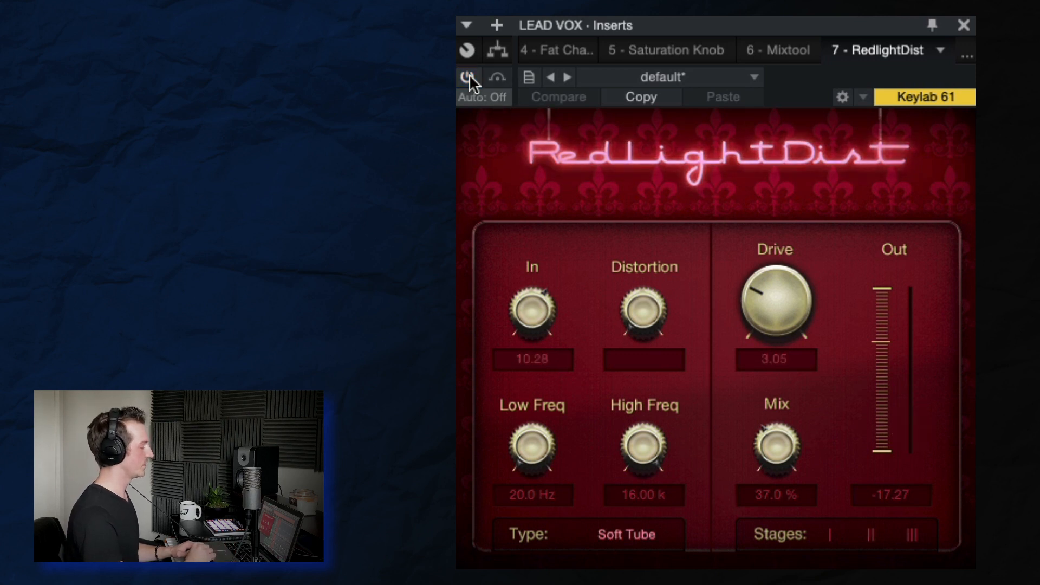
click(469, 77)
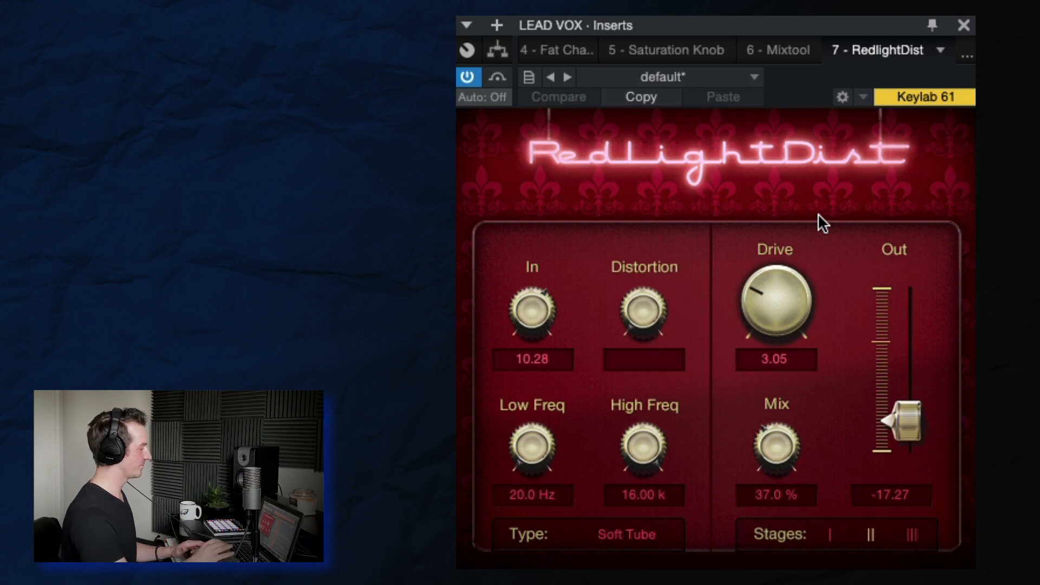
click(468, 78)
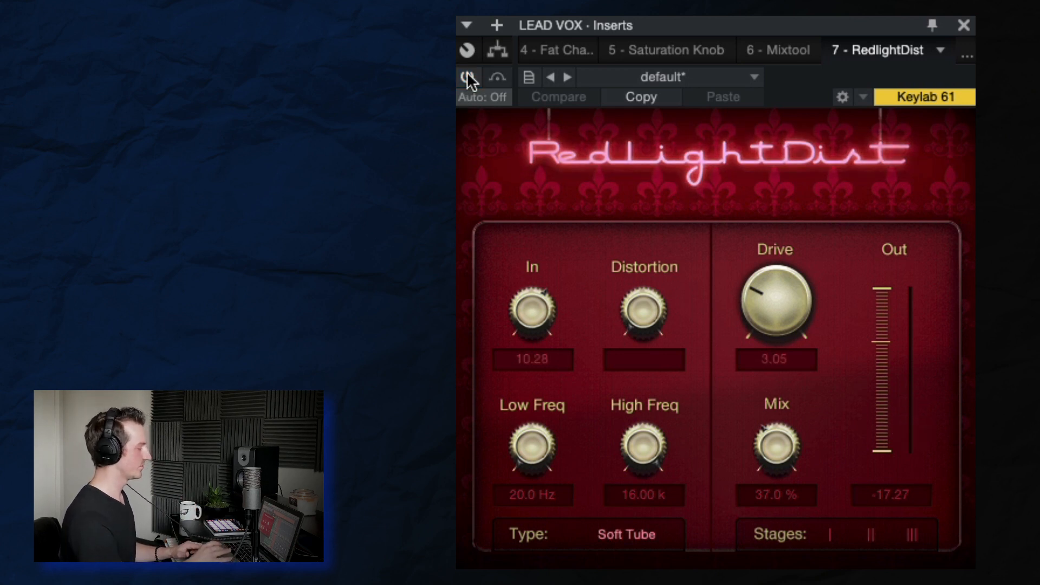
click(468, 78)
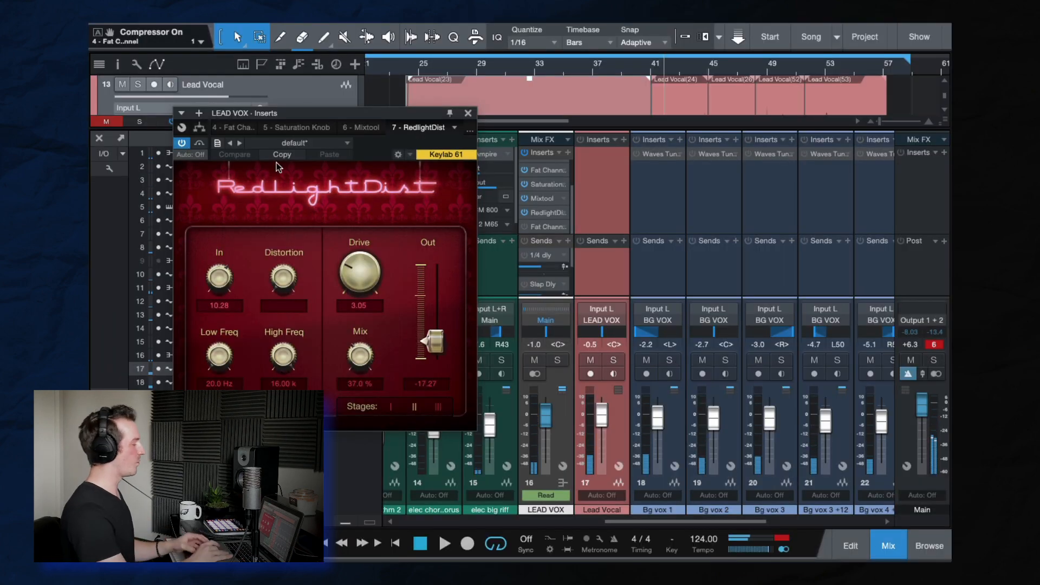
click(468, 113)
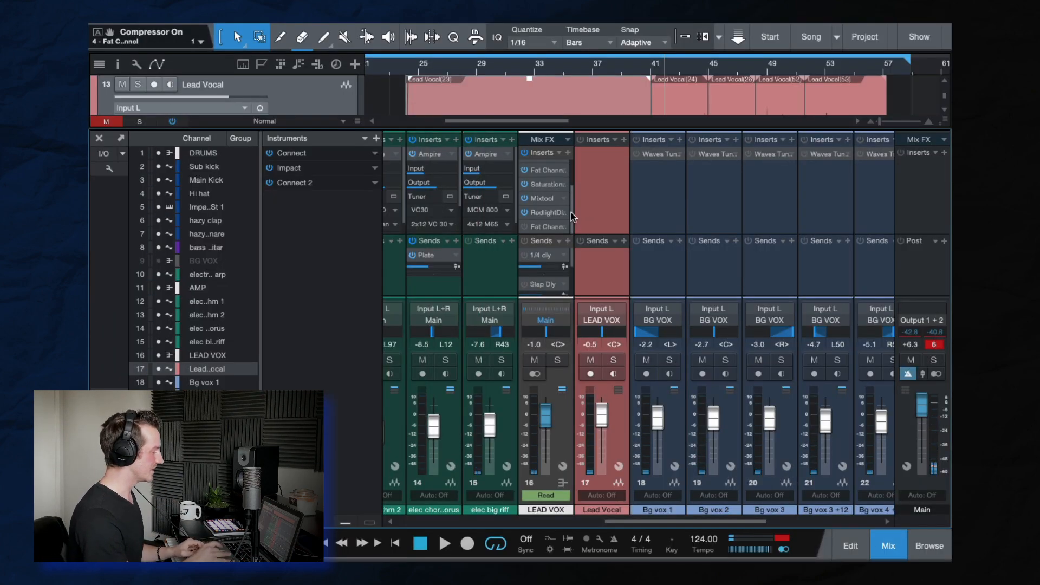
Step: Activate the second Fat Channel insert on the LEAD VOX bus, review its Vintage EQ settings, and close it
click(541, 226)
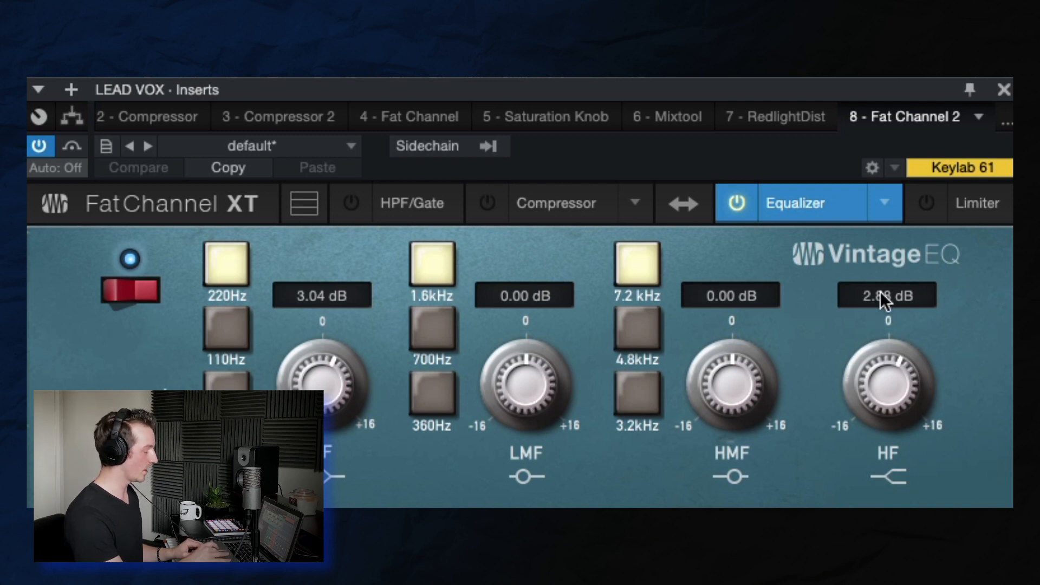
click(887, 473)
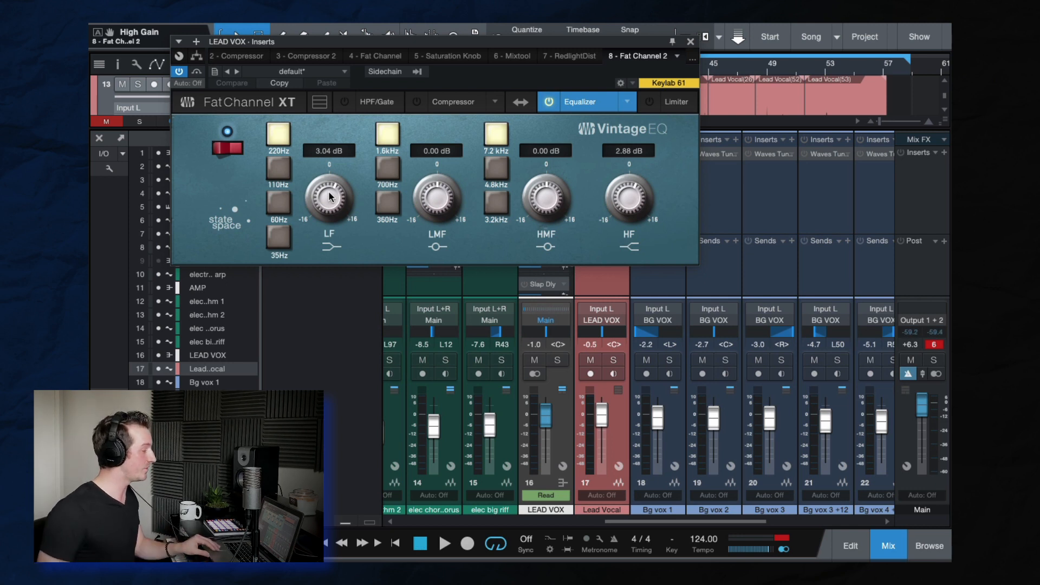
click(689, 43)
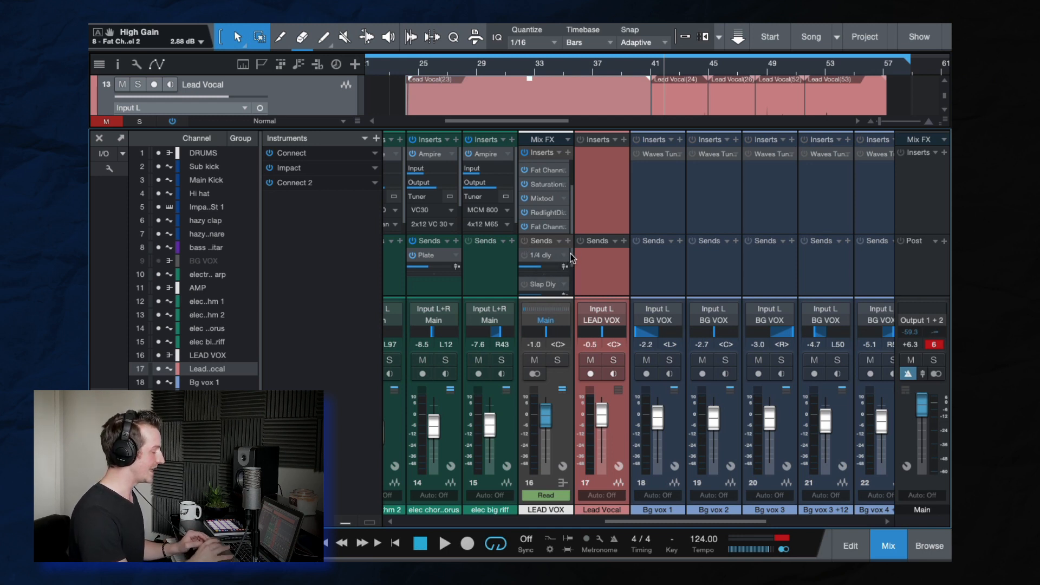
Step: Activate the 1/4 dly send on the LEAD VOX bus and play the song from about bar 25 to hear the delay
scroll(569, 262, down, 1)
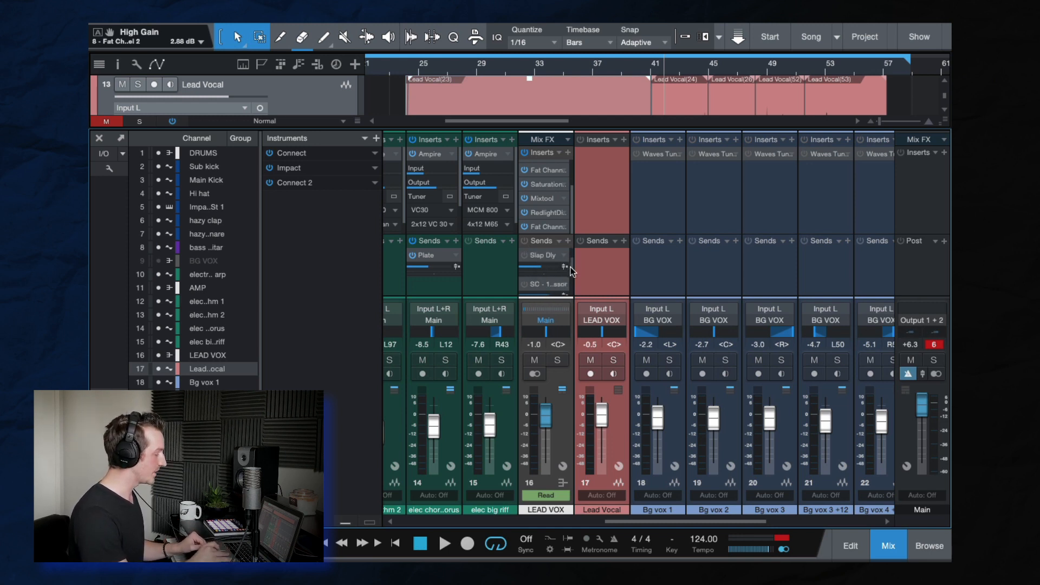
scroll(571, 271, down, 1)
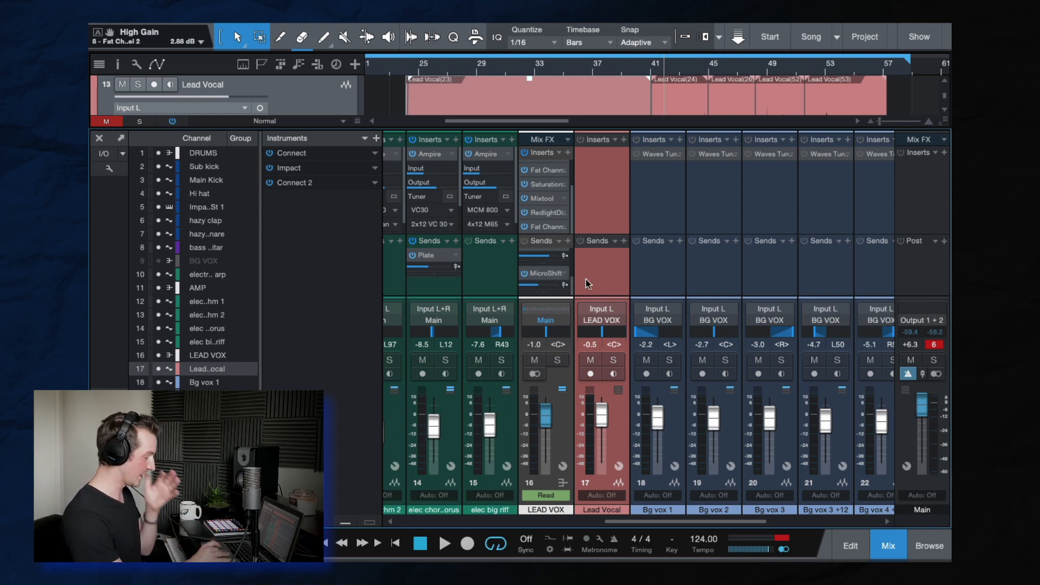
scroll(573, 266, up, 2)
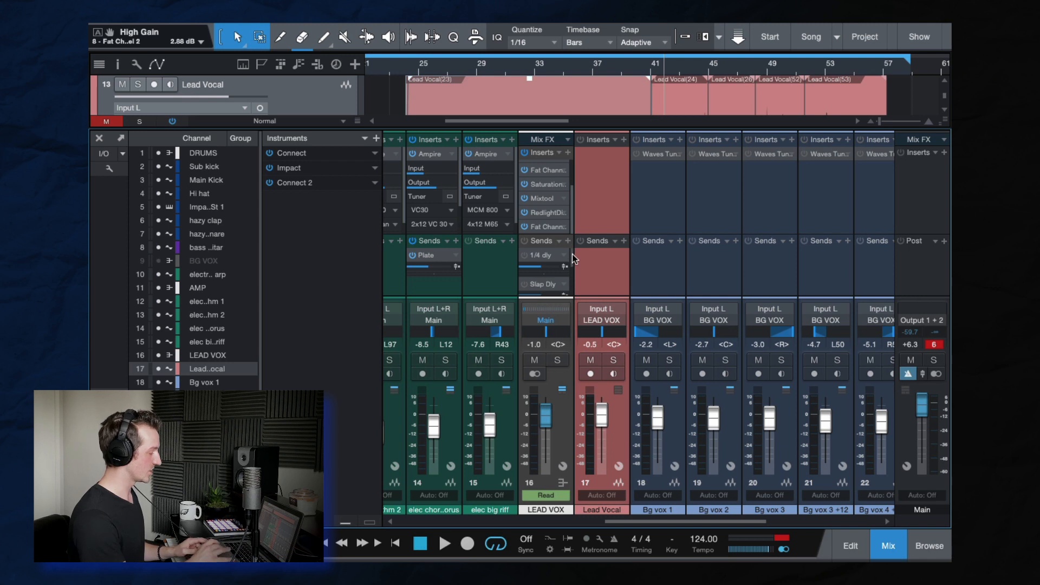
click(525, 256)
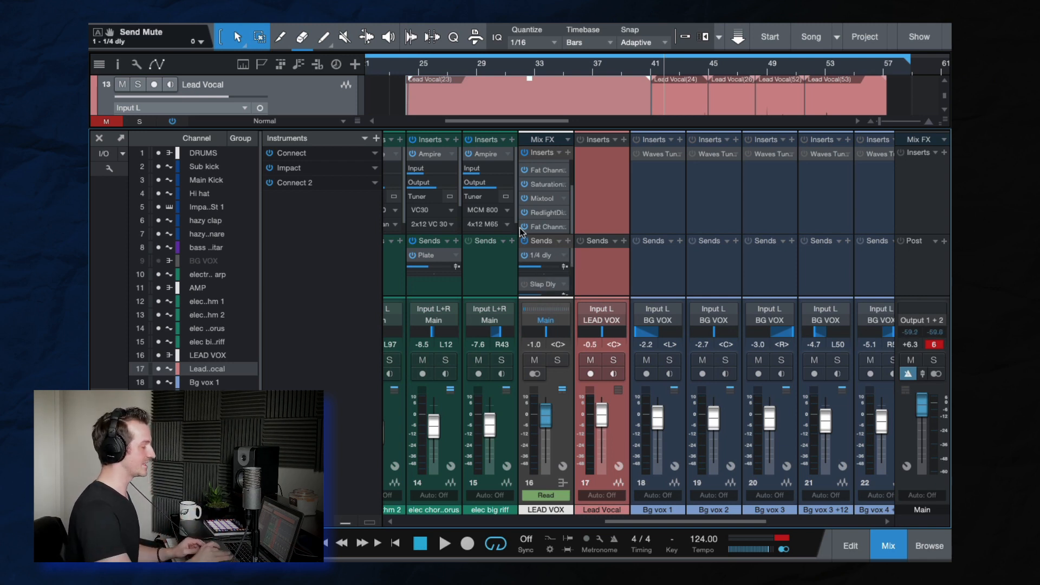
click(432, 69)
key(space)
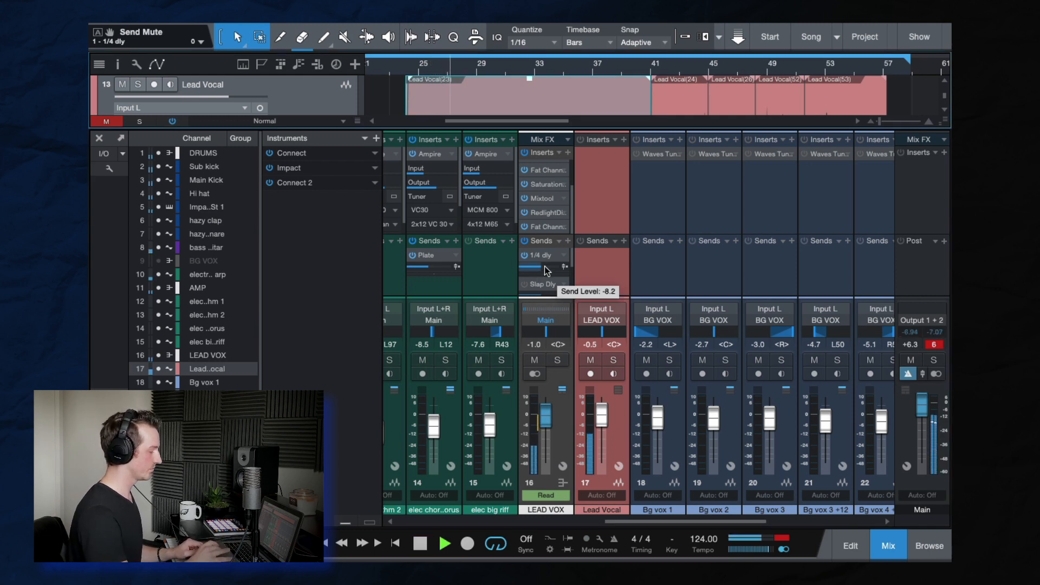
mouse_move(546, 271)
mouse_down()
mouse_move(558, 271)
mouse_move(546, 268)
mouse_up()
key(space)
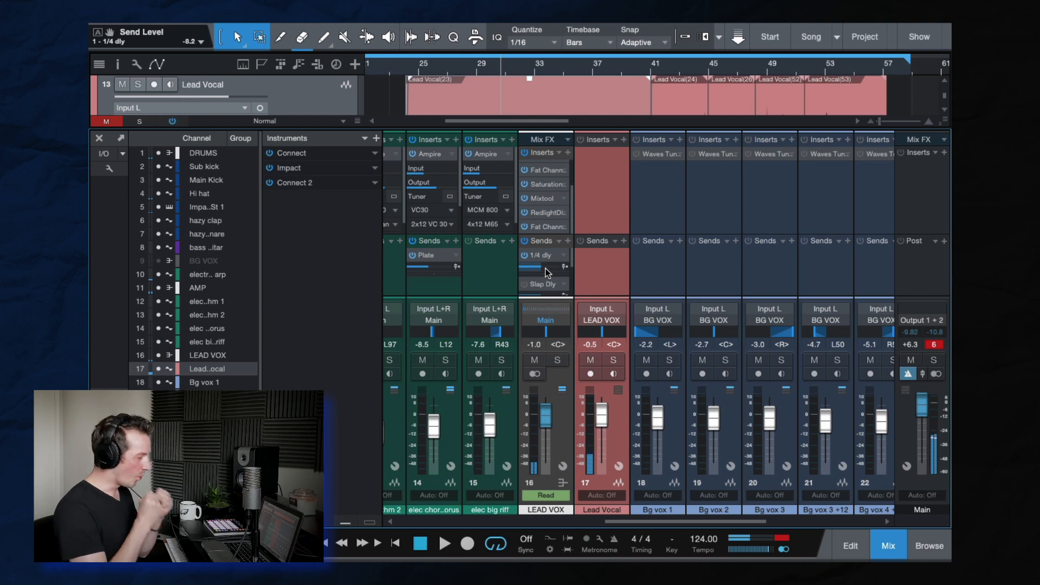
Step: On the 1/4 dly channel, bypass the ValhallaVintageVerb, Flanger and Compressor inserts, and check the ValhallaDelay settings
scroll(656, 184, right, 3)
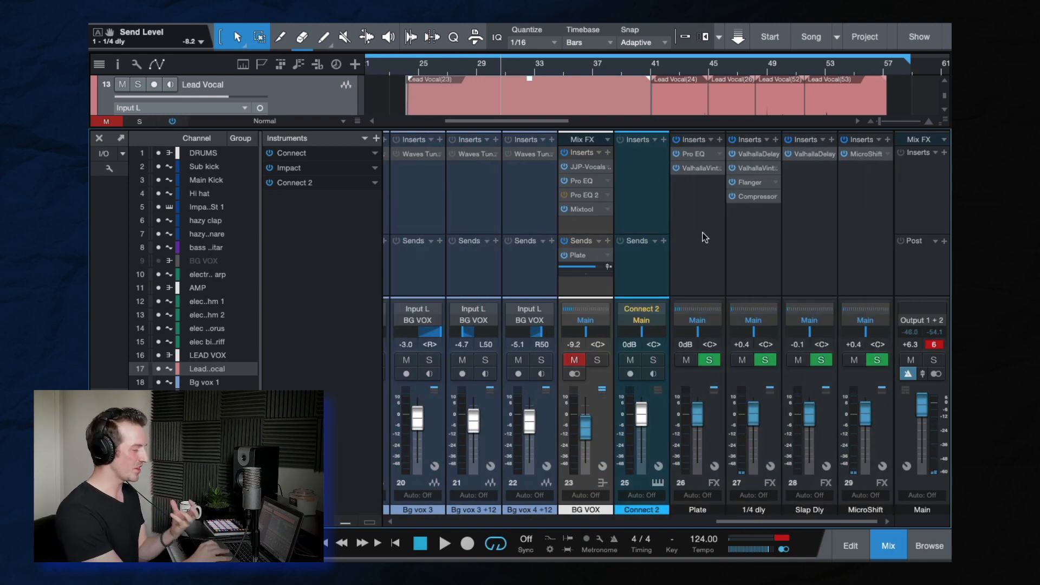
click(699, 212)
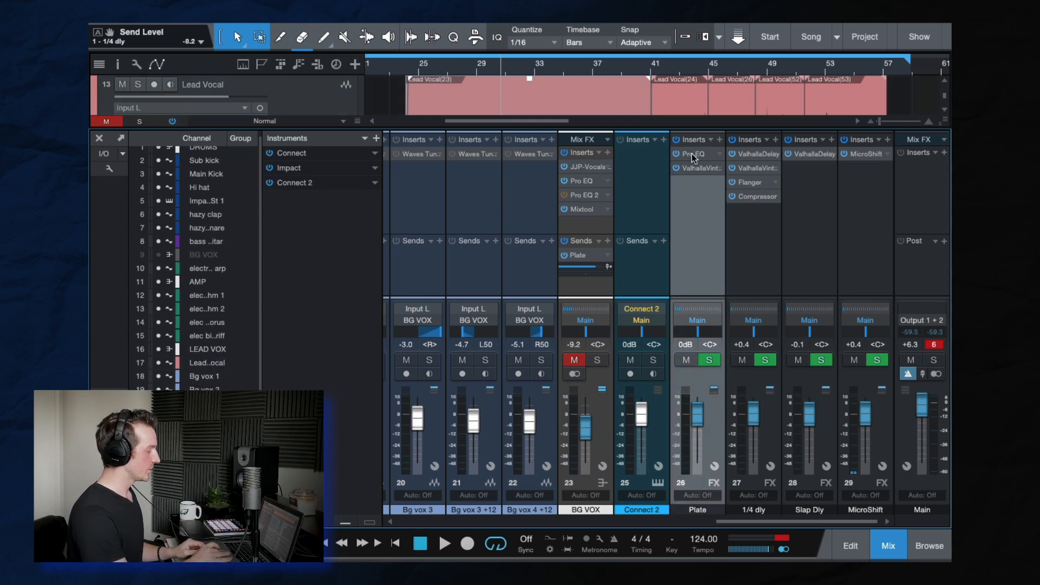
click(743, 248)
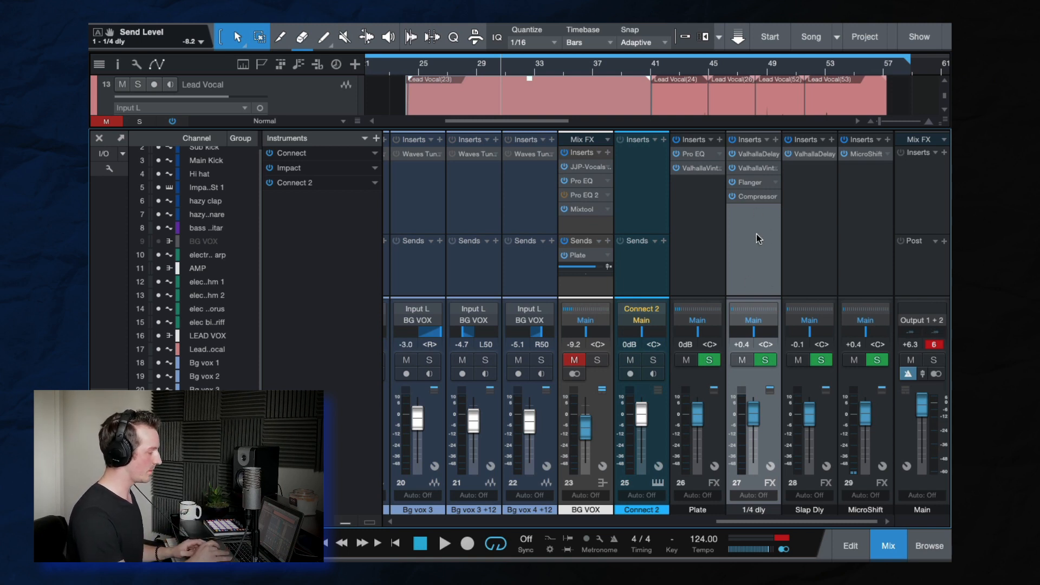
click(733, 168)
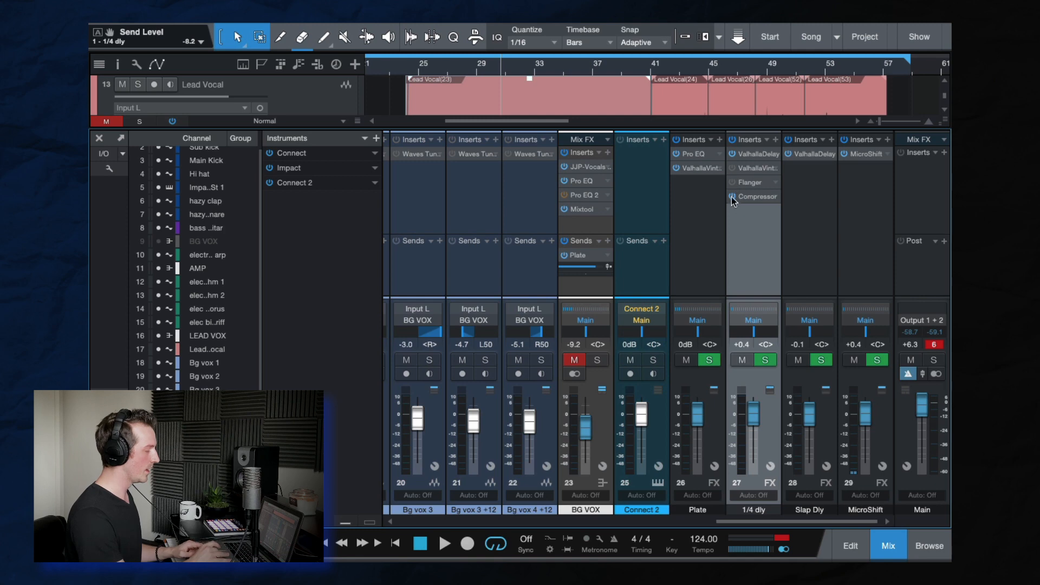
click(756, 153)
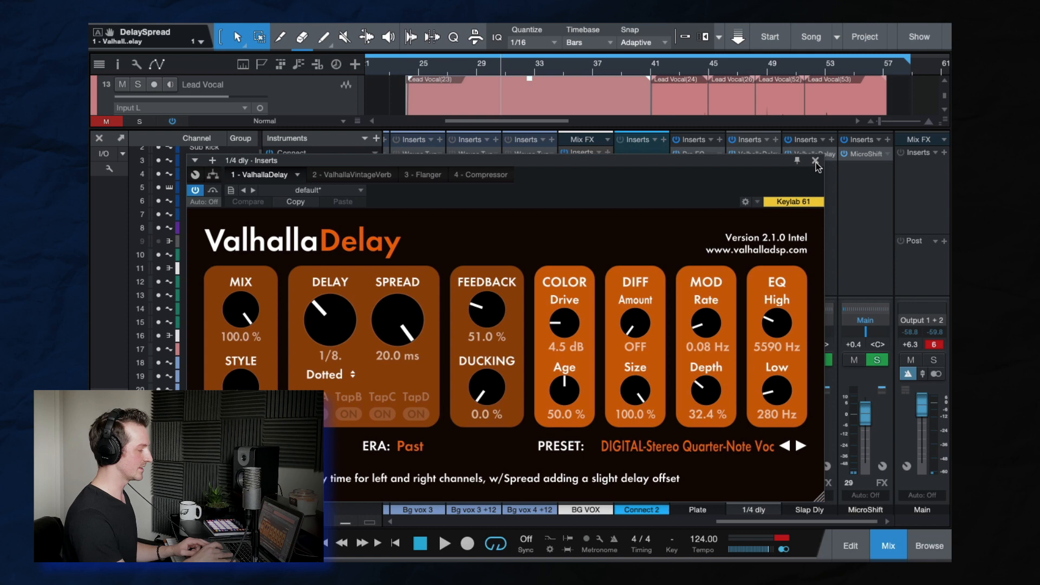
click(818, 167)
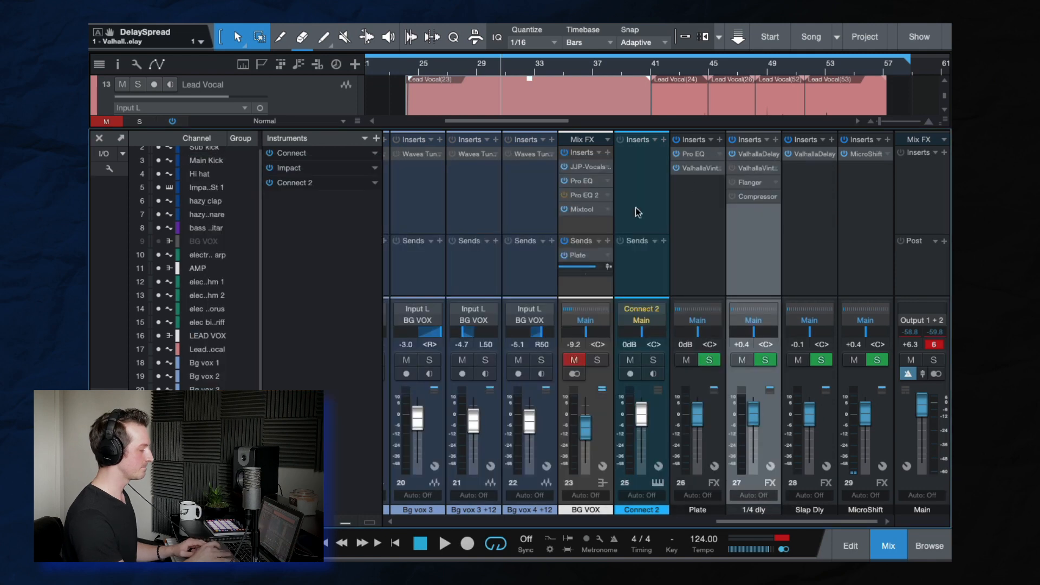
Step: Activate ValhallaVintageVerb on the 1/4 dly channel, audition it with the channel fader raised to +6.3, and return the fader to +0.4
double_click(750, 168)
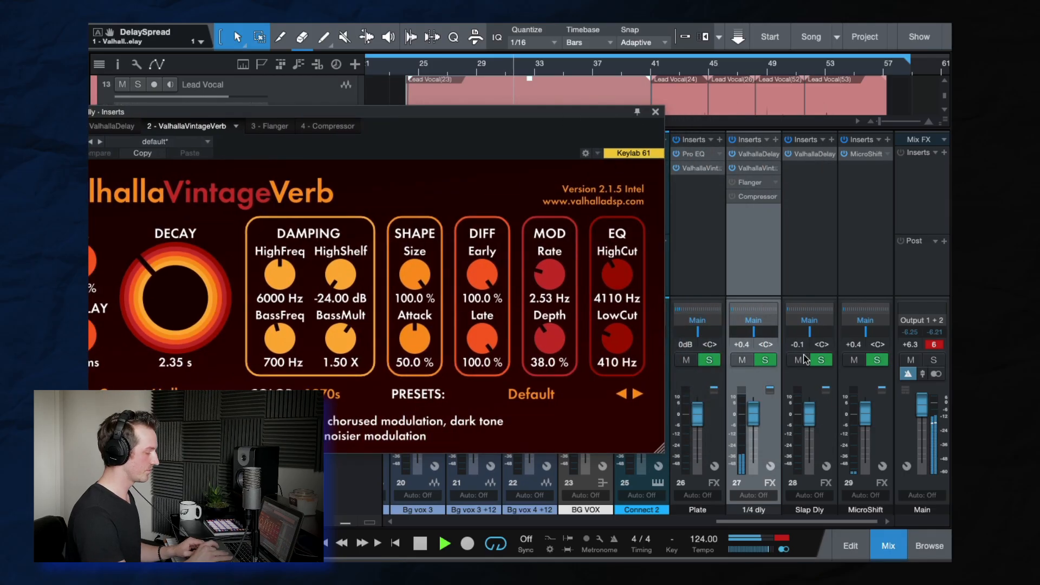
drag(753, 415, 754, 409)
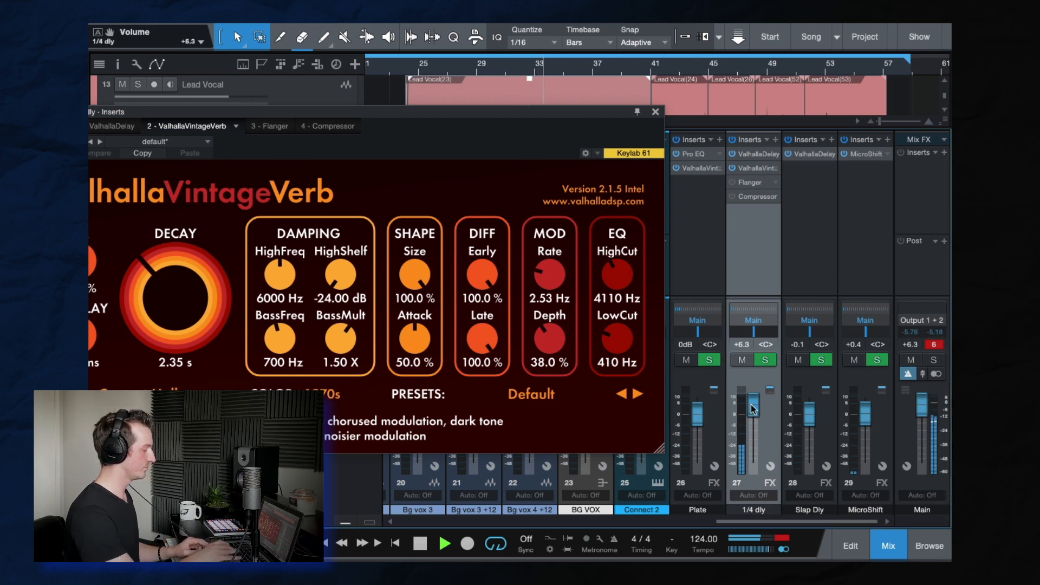
click(656, 112)
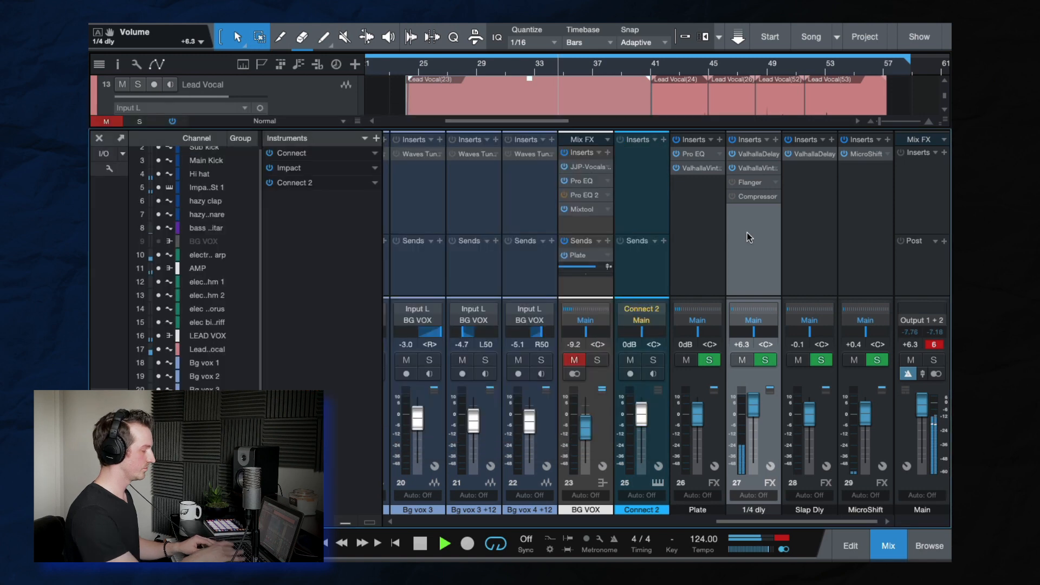
key(space)
drag(753, 406, 754, 415)
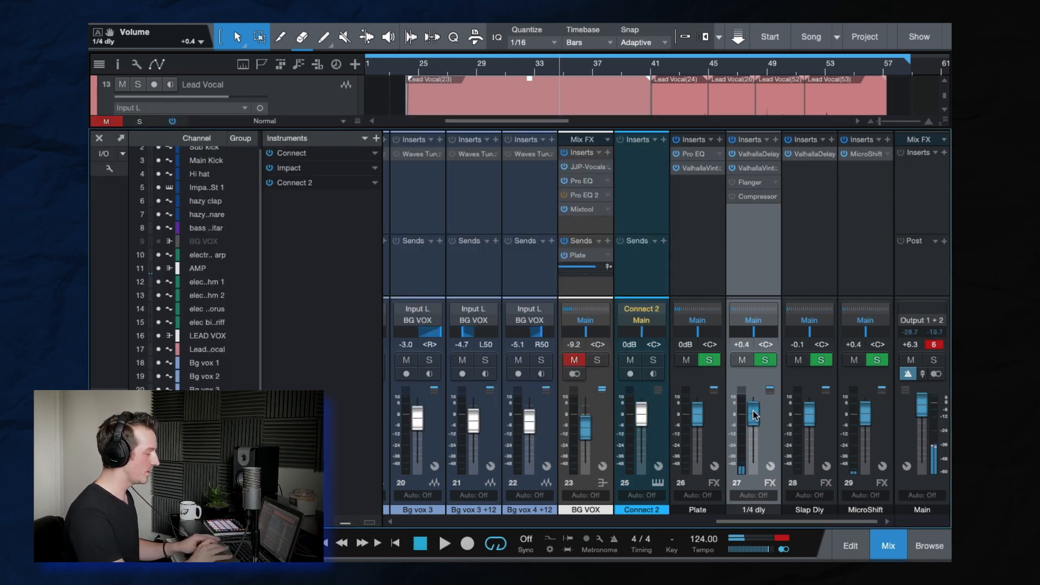
Step: Activate the Flanger insert on the 1/4 dly channel, check its settings, and close it
click(751, 183)
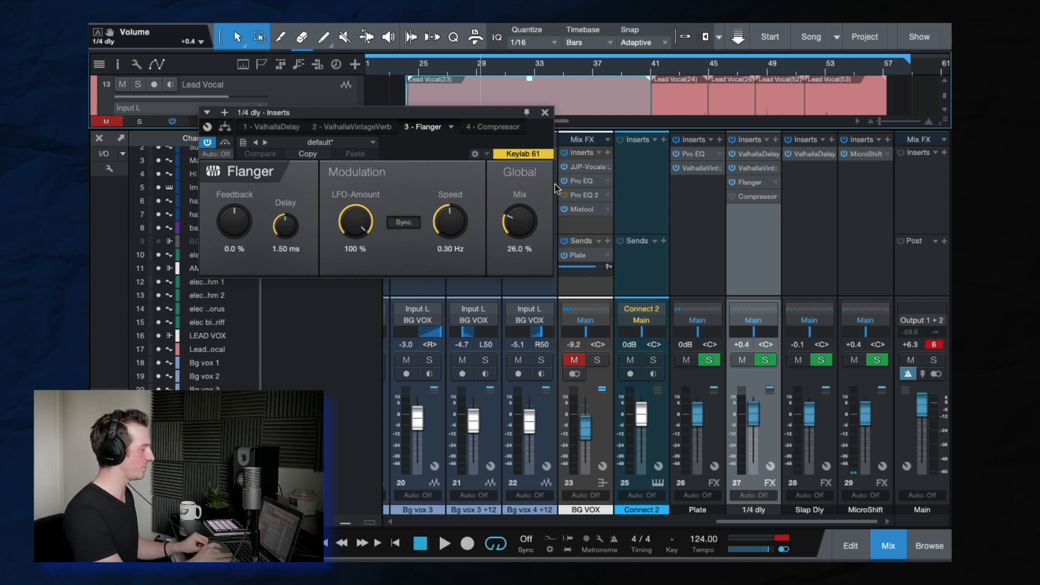
click(544, 115)
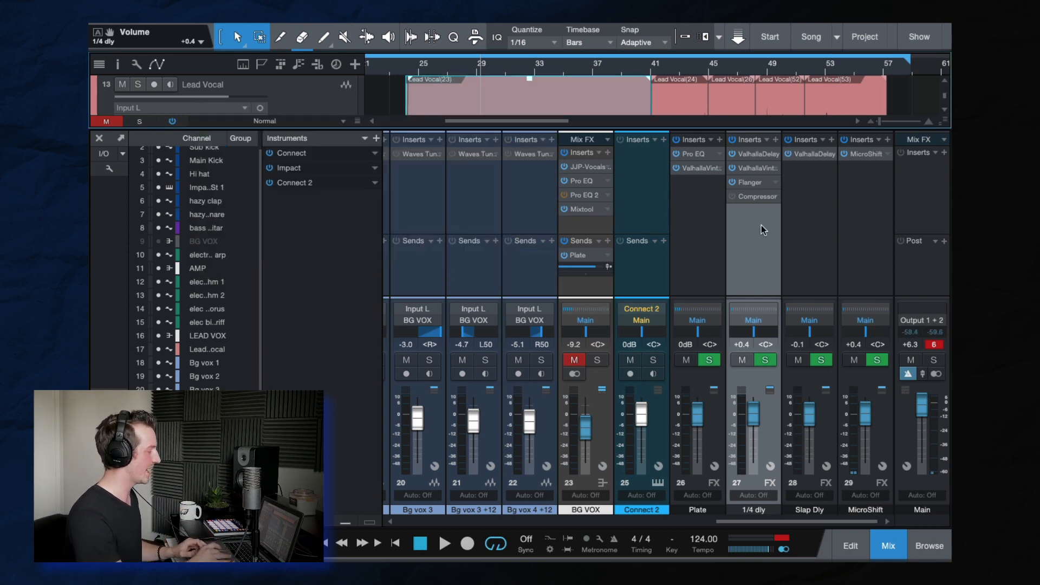
Step: Activate the 1/4 dly channel's Compressor, inspect its sidechain source list, and audition it with the channel fader raised to +8.2
click(733, 197)
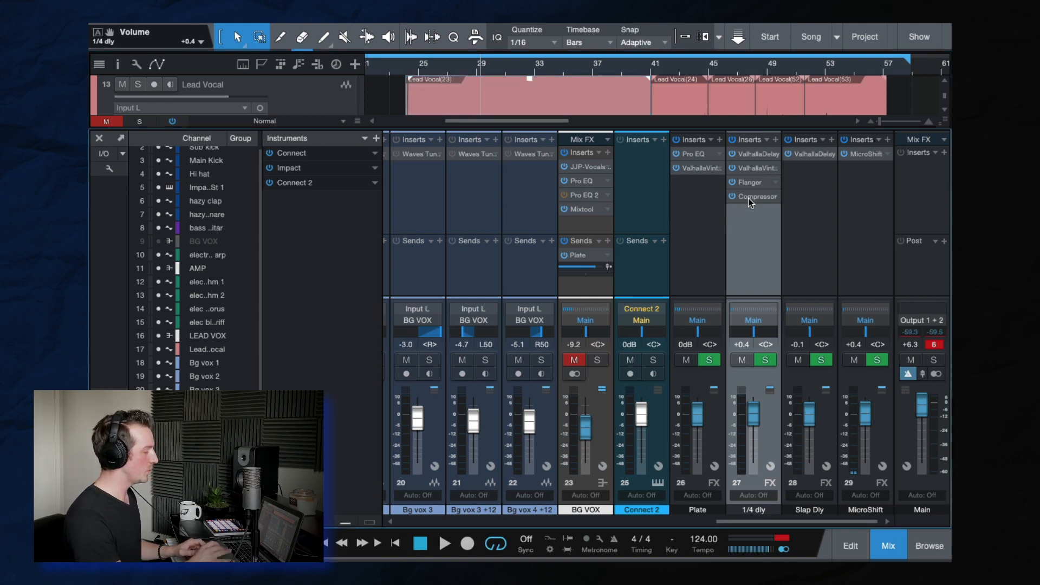
click(748, 197)
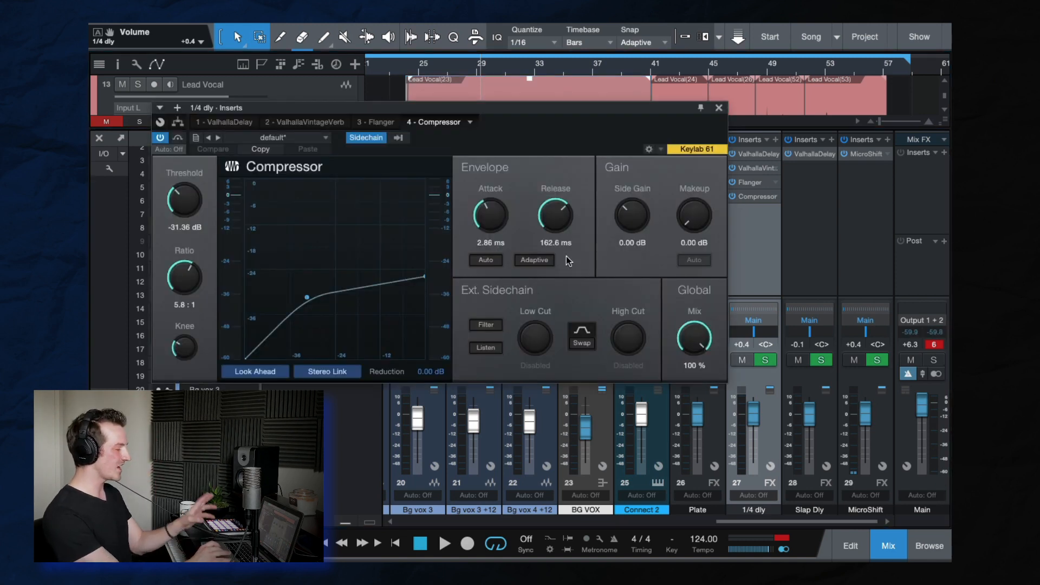
click(399, 138)
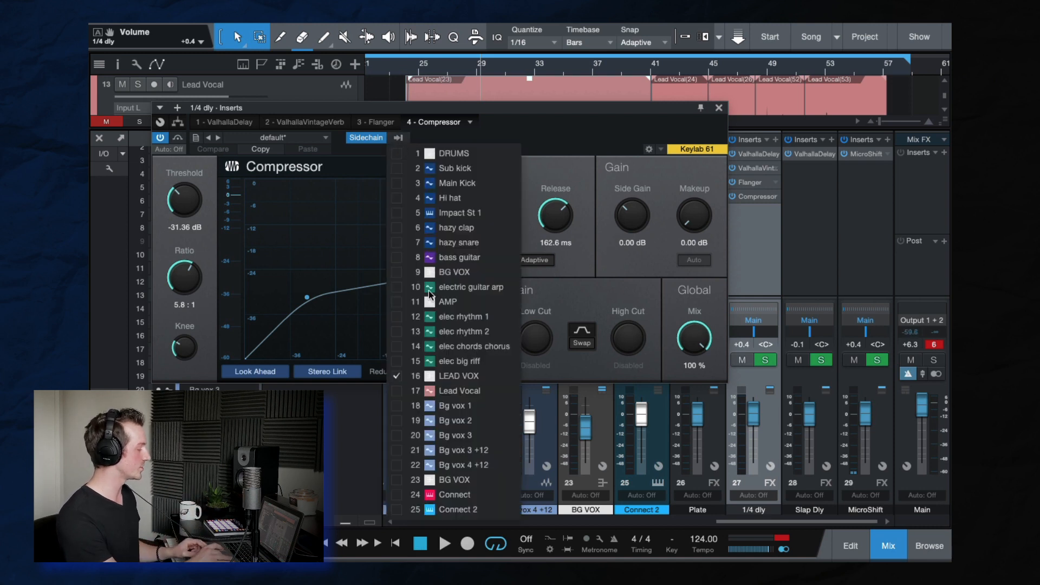
click(548, 131)
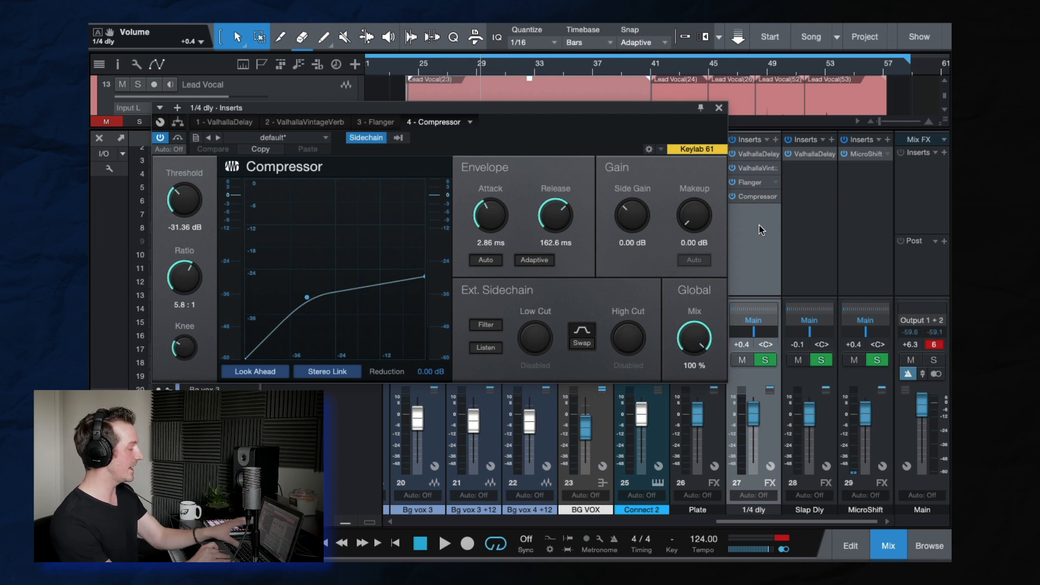
click(398, 138)
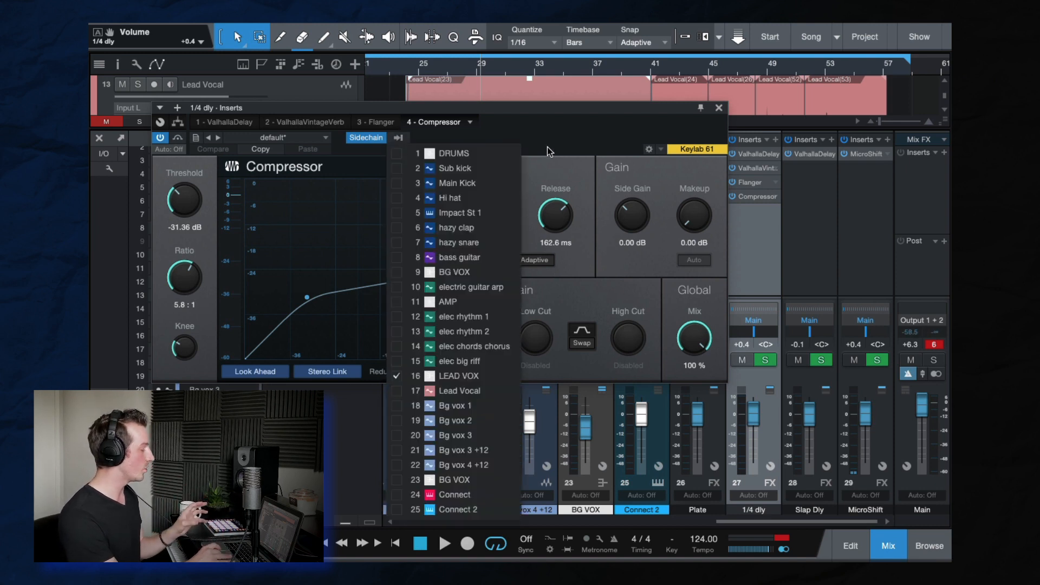
click(548, 147)
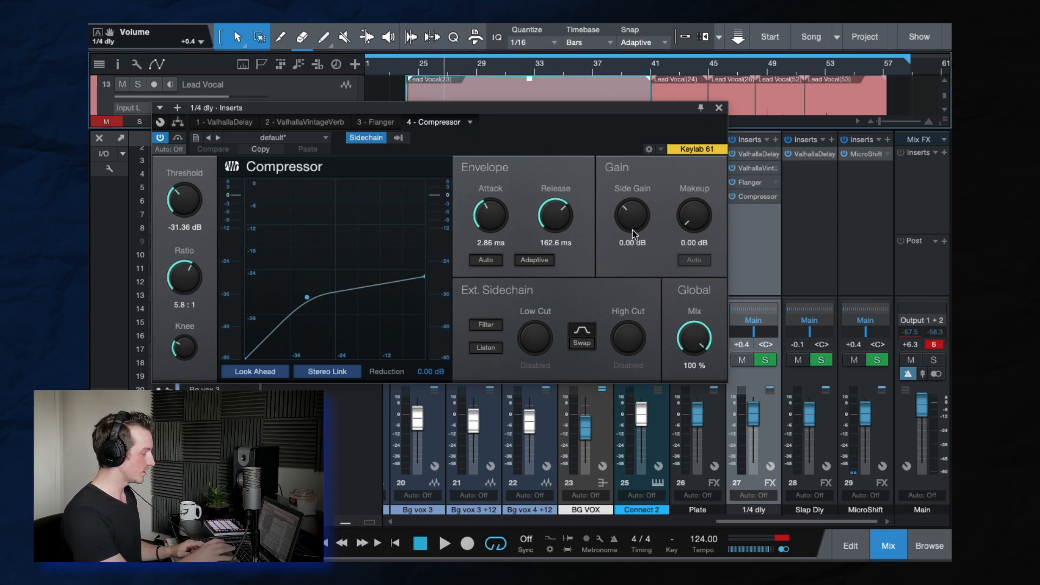
drag(753, 415, 753, 404)
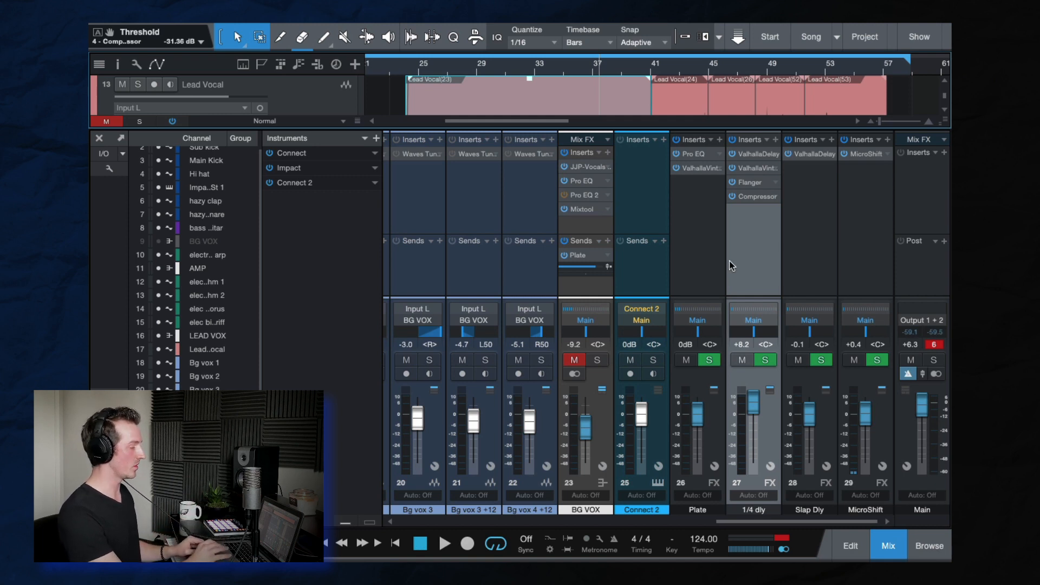
Step: Activate the Slap Dly send on the LEAD VOX channel and start playback from around bar 25
scroll(671, 258, left, 8)
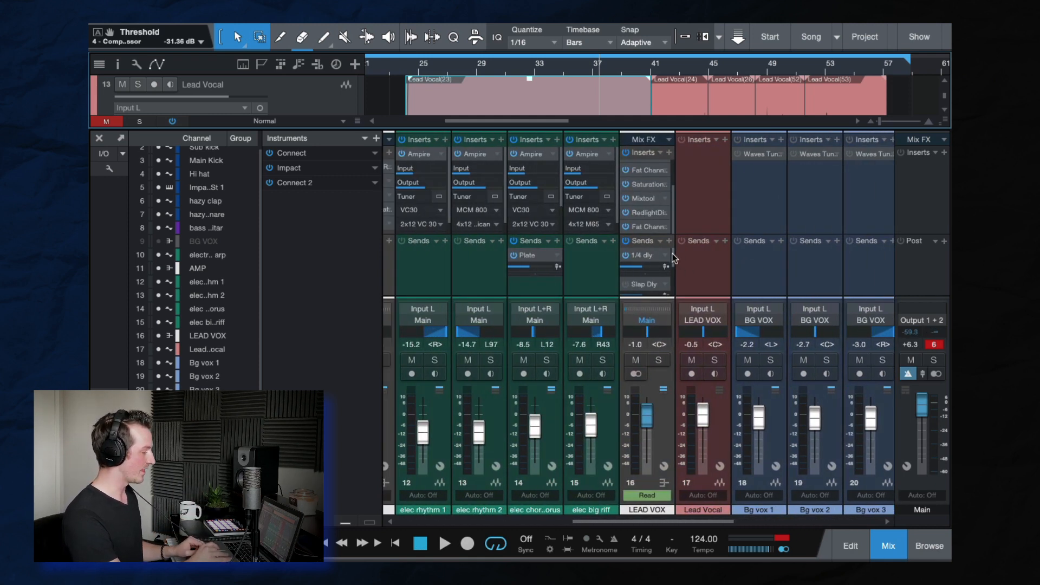
scroll(673, 258, down, 1)
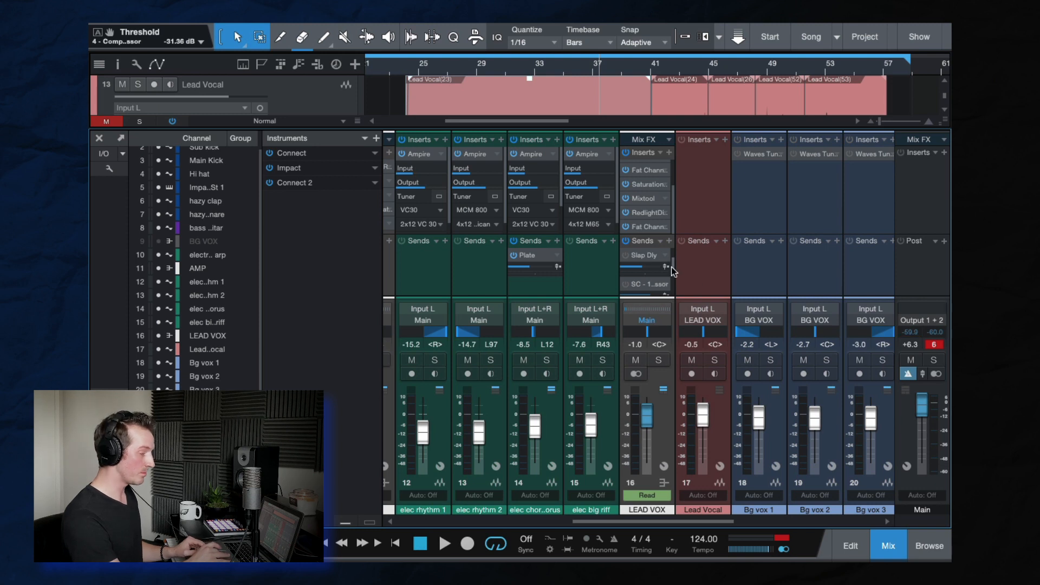
click(626, 255)
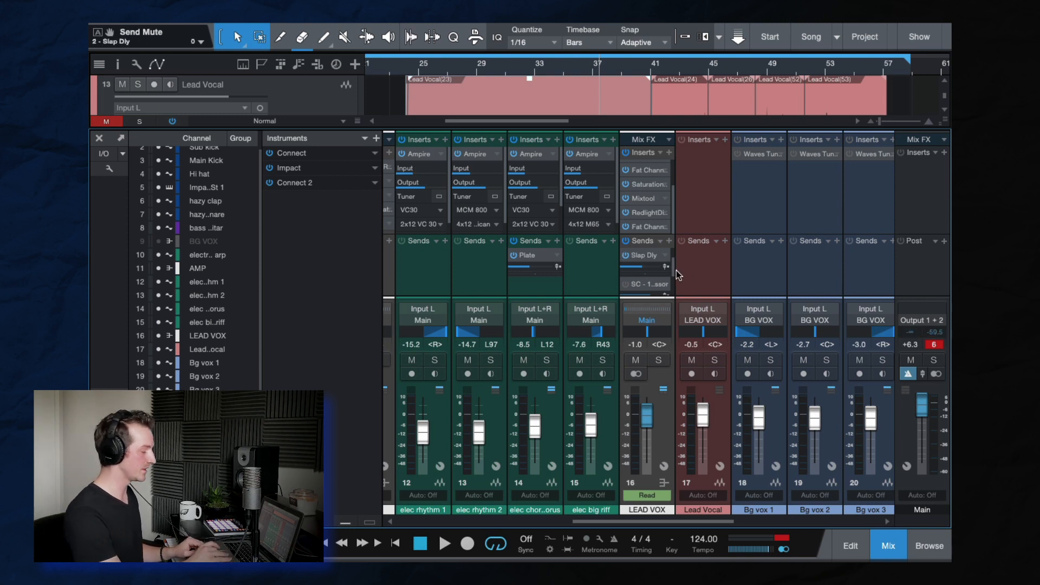
click(467, 108)
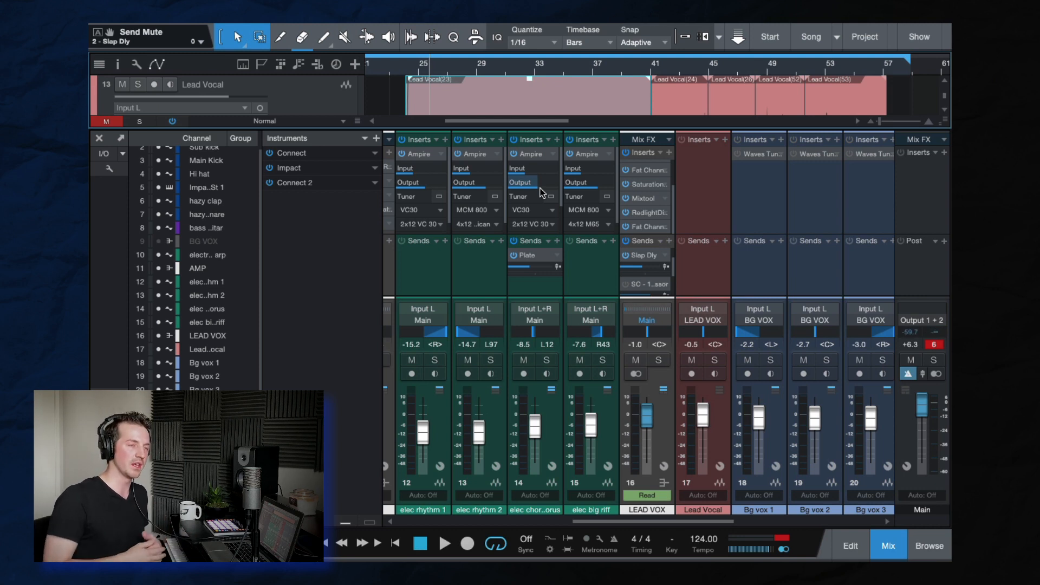
key(space)
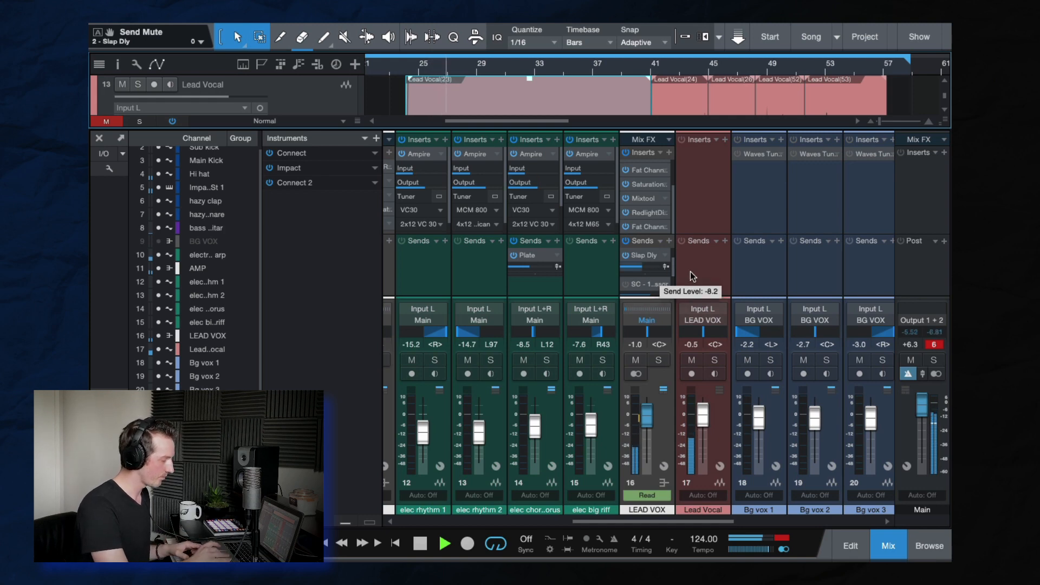
Step: Audition the slap delay with the Slap Dly channel fader raised to +10.0, set the fader to +1.3, and stop playback
scroll(713, 277, right, 8)
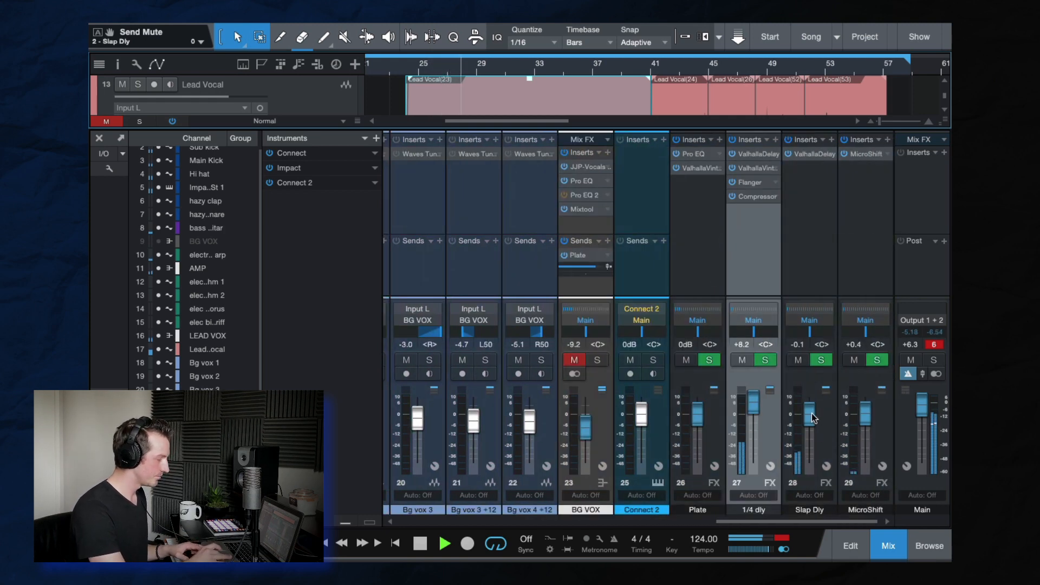
drag(811, 414, 812, 408)
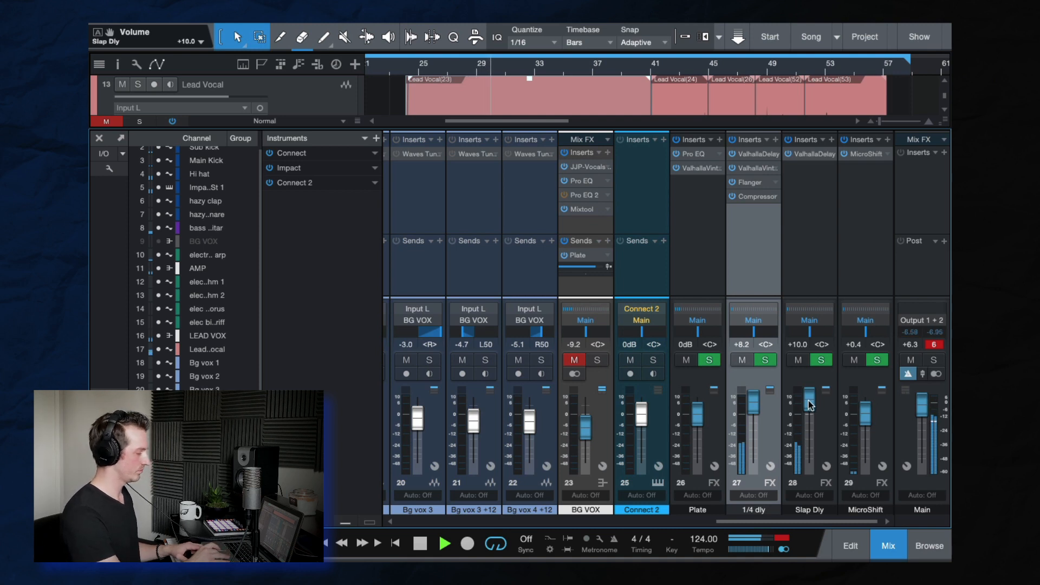
drag(808, 401, 808, 415)
key(space)
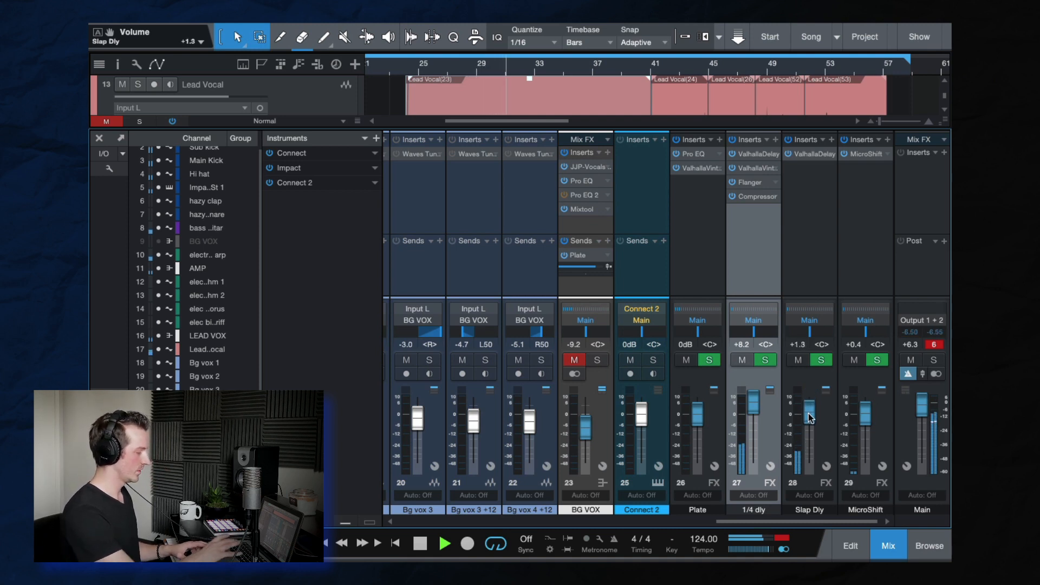
Step: Review the ValhallaDelay insert's settings on the Slap Dly channel and close the plug-in
double_click(805, 154)
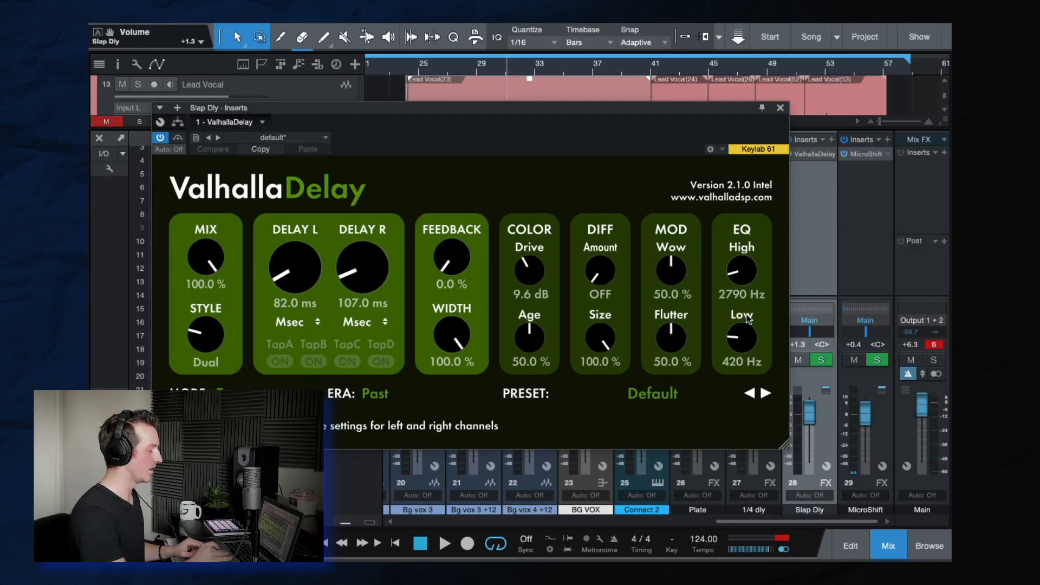
click(781, 107)
Step: Compare the lead vocal with the LEAD VOX MicroShift send muted and active, playing from bar 31 and on into the chorus at bar 41
scroll(742, 262, left, 10)
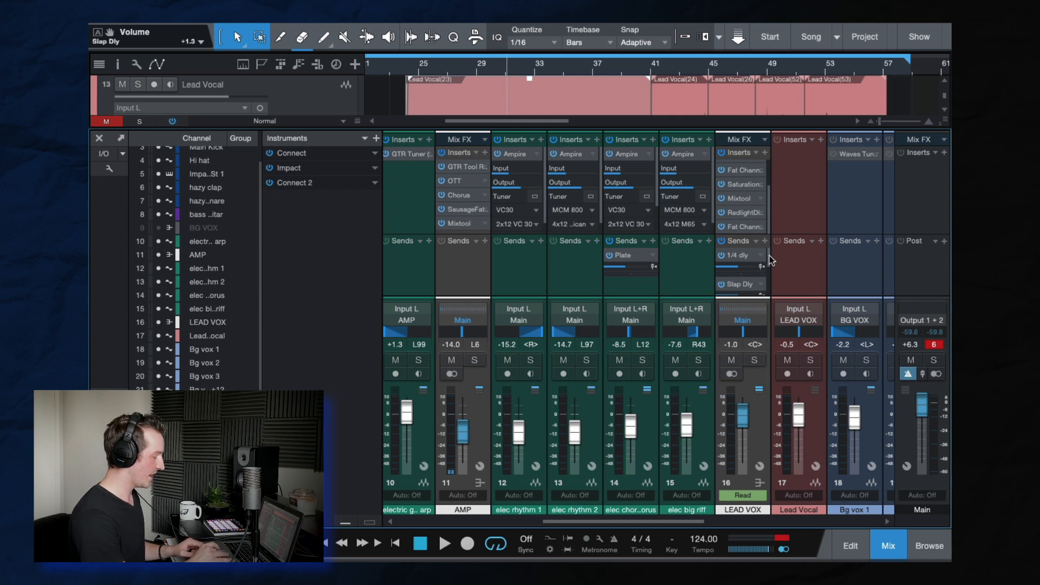
drag(769, 255, 769, 298)
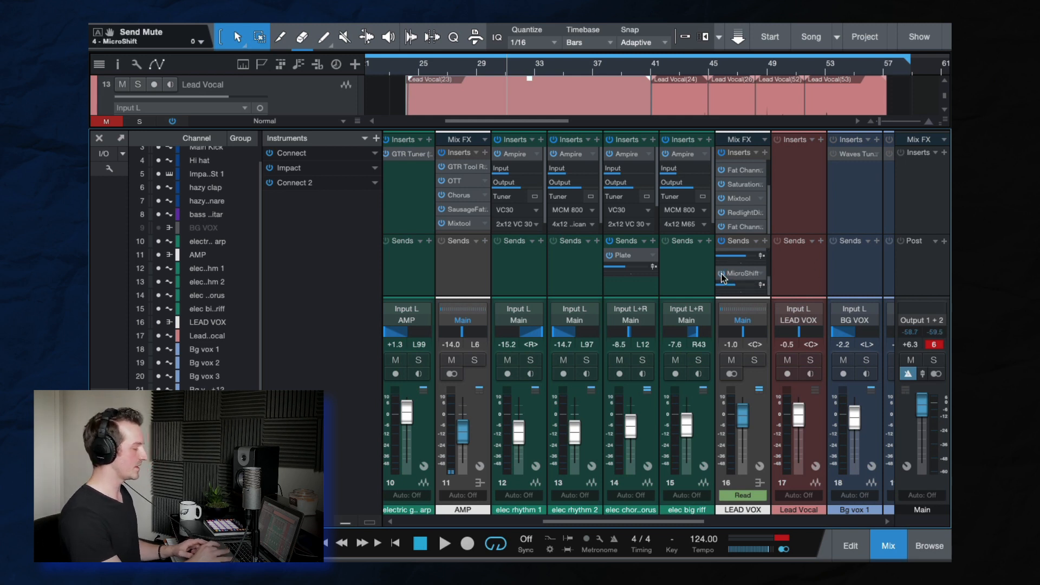
click(741, 284)
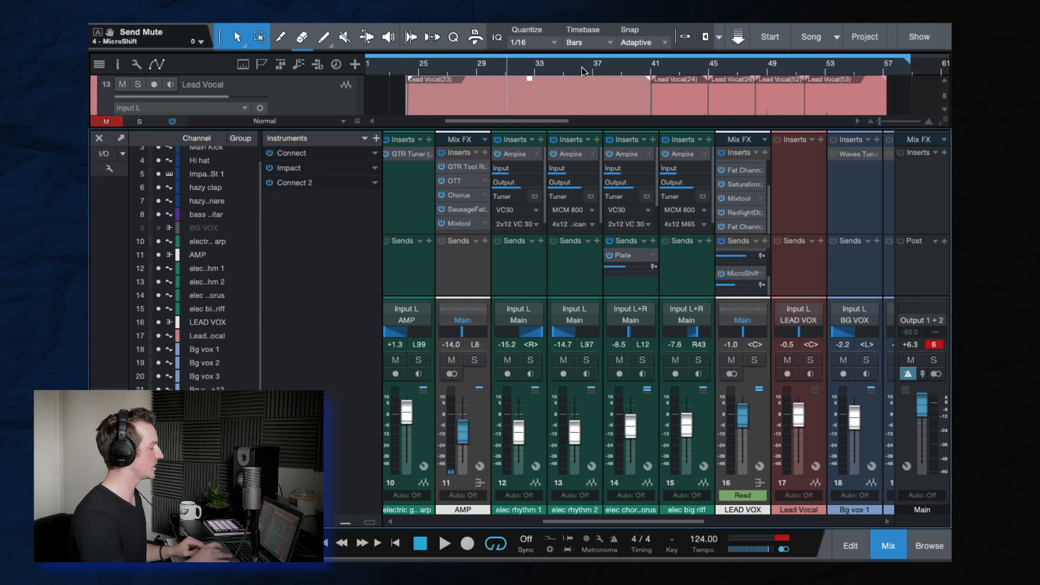
click(622, 97)
scroll(622, 97, right, 1)
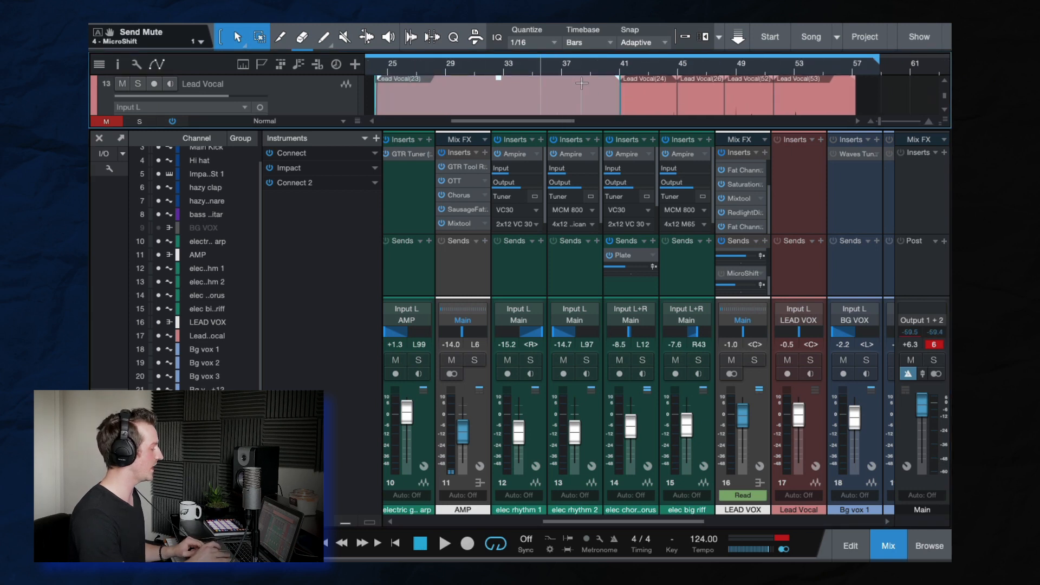
click(484, 69)
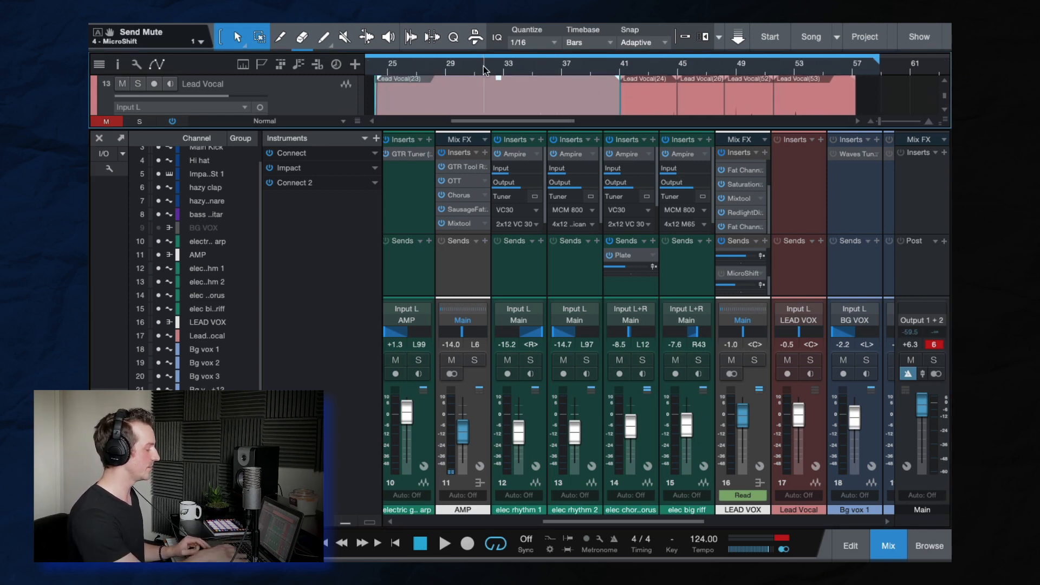
key(space)
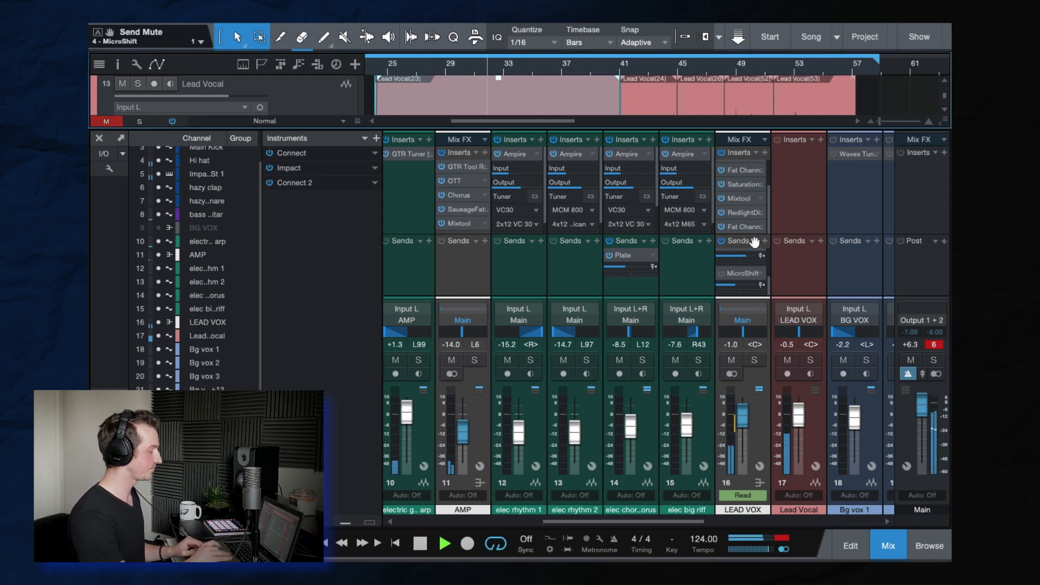
click(568, 63)
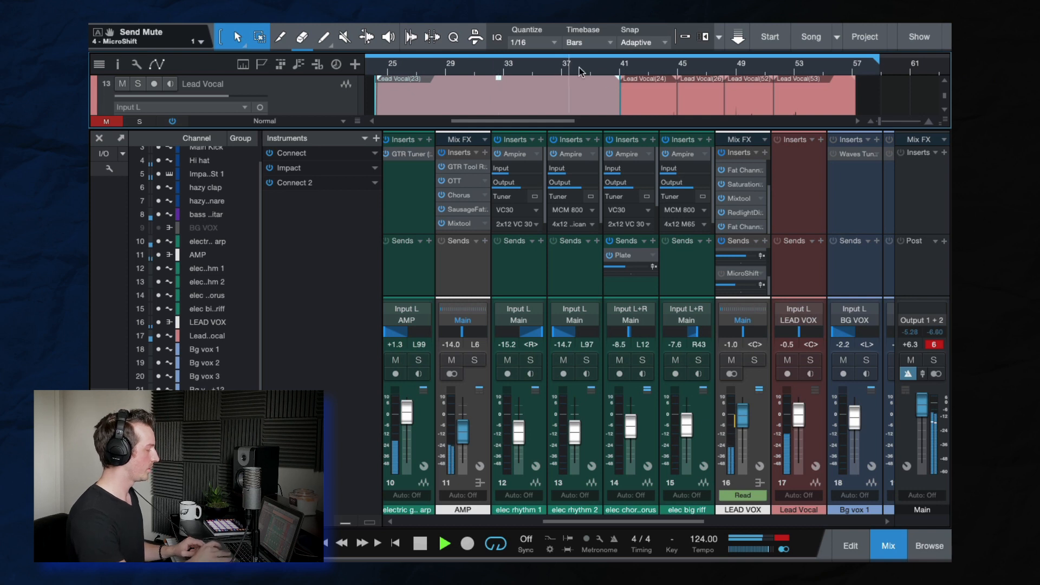
click(609, 69)
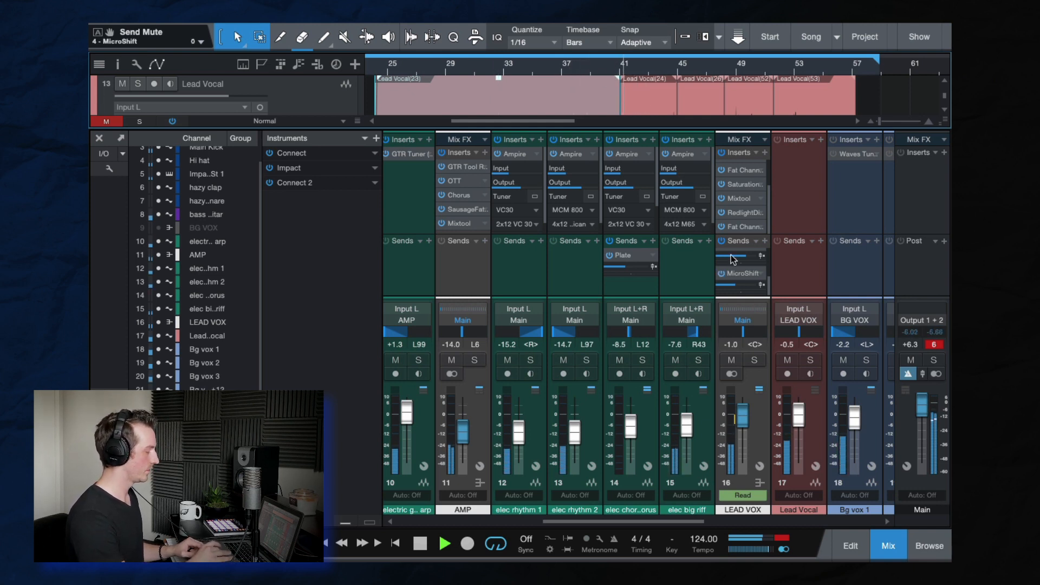
key(space)
Step: Raise the MicroShift send level on LEAD VOX to 0 dB and audition it in the chorus
mouse_move(742, 288)
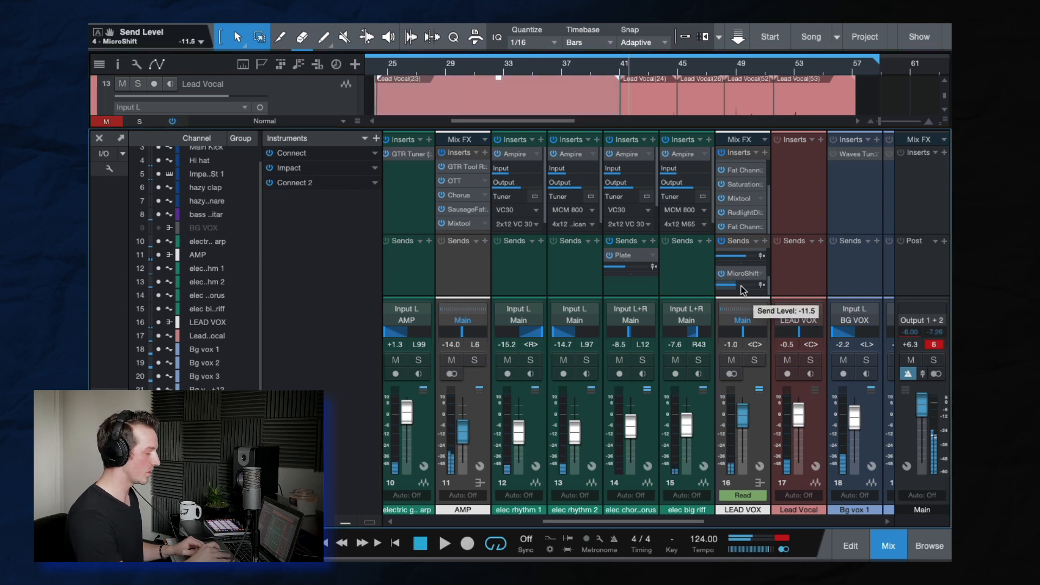
drag(743, 290, 753, 289)
key(space)
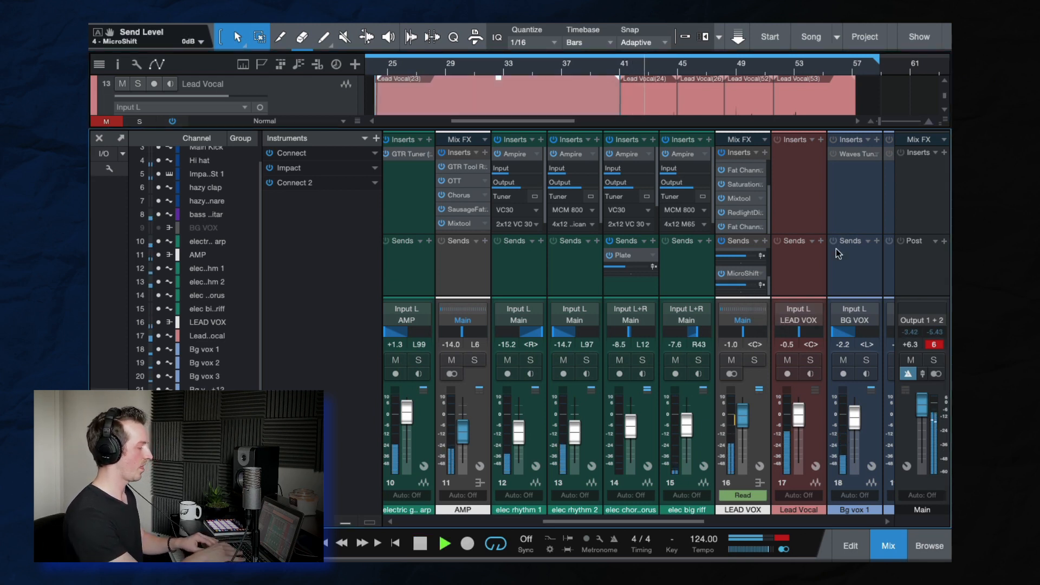
key(space)
Step: Review the MicroShift plug-in's settings on the MicroShift channel, close it, and return to the LEAD VOX channel
scroll(837, 249, right, 5)
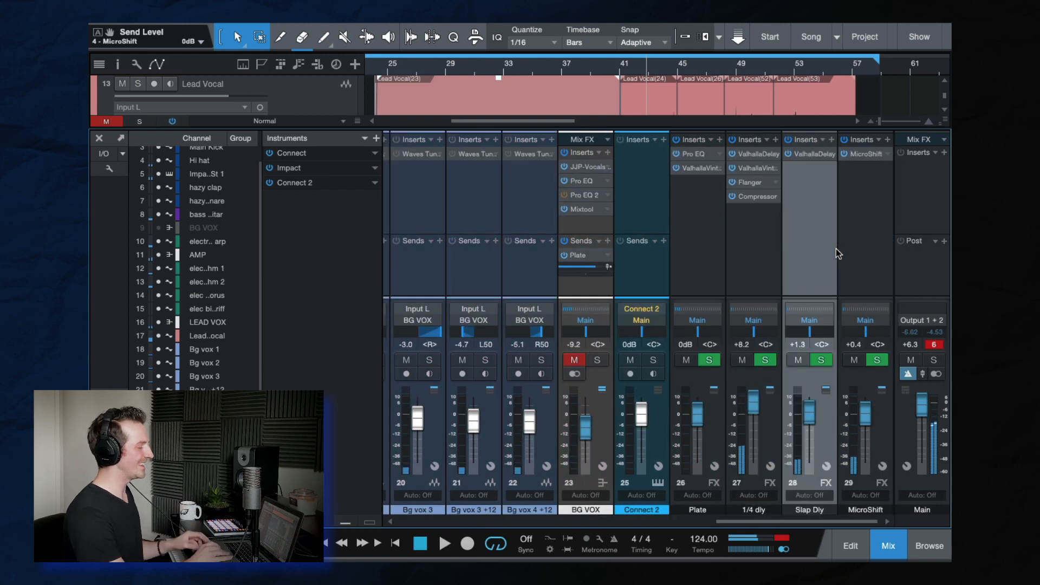
click(864, 153)
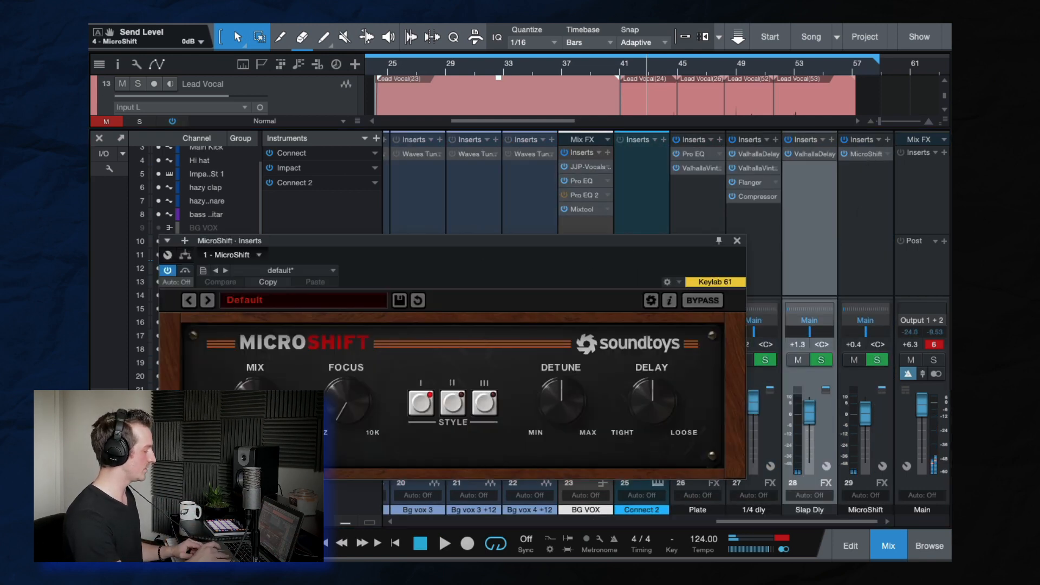
click(737, 241)
scroll(635, 291, left, 5)
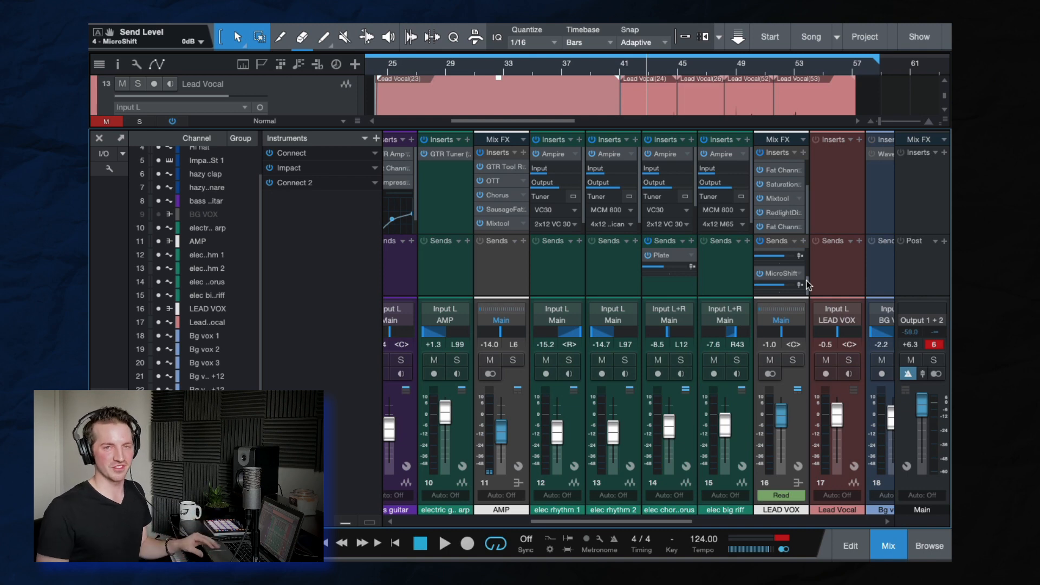
scroll(542, 202, right, 5)
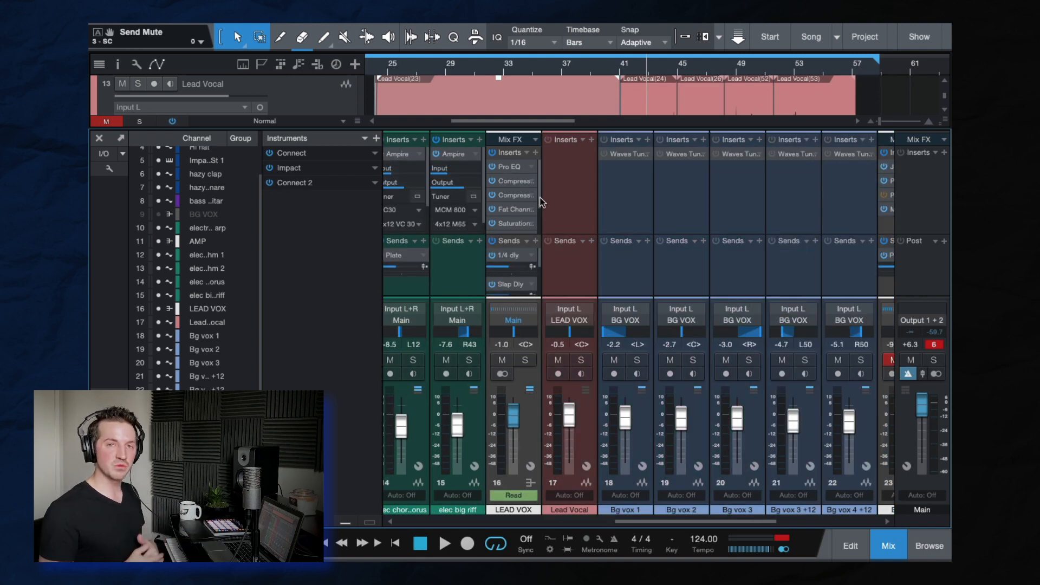
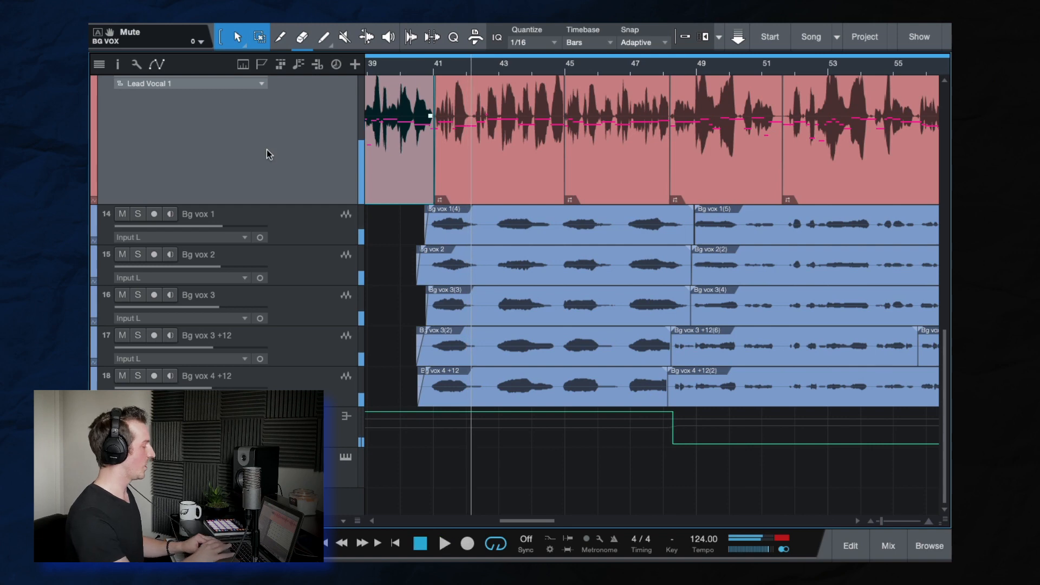
Step: Set the MicroShift send level on LEAD VOX to -15.5 and play the chorus with the background vocals
key(F3)
scroll(577, 260, left, 4)
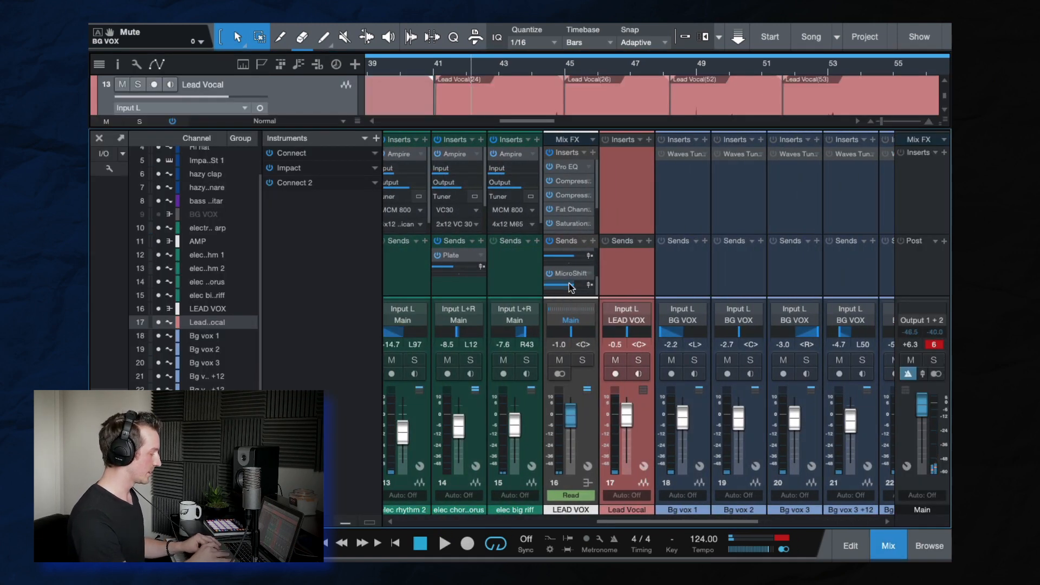
drag(572, 285, 567, 288)
key(space)
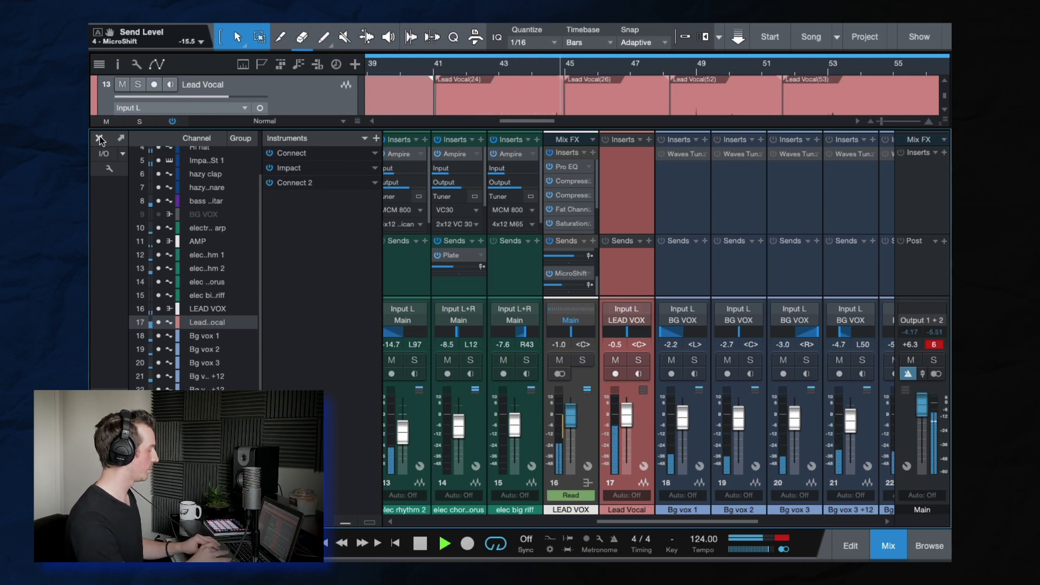
key(F3)
key(space)
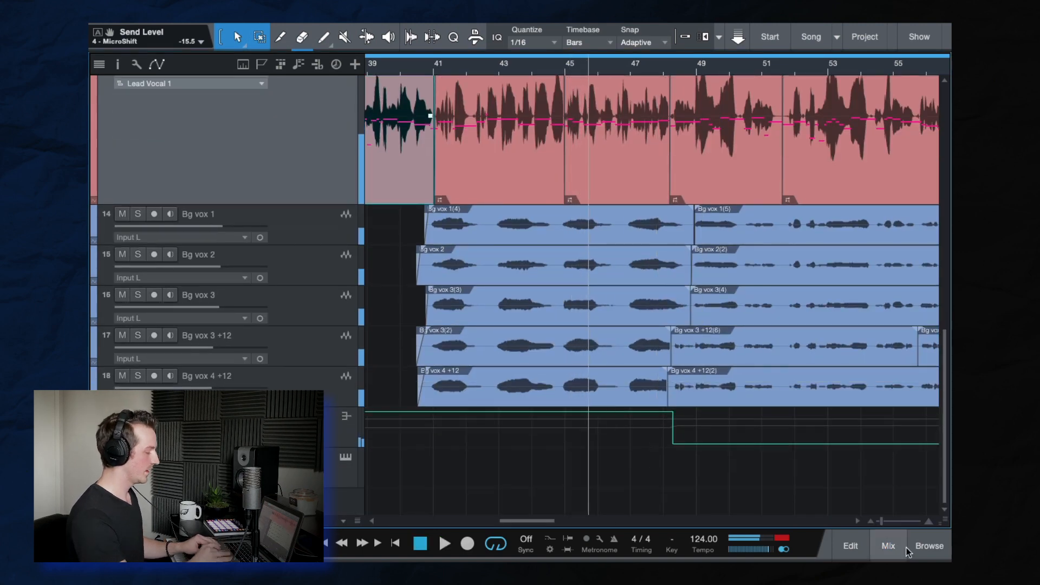
Step: Lower the 1/4 dly channel fader to -0.1 and play on through the chorus with the arrangement in full view
key(F3)
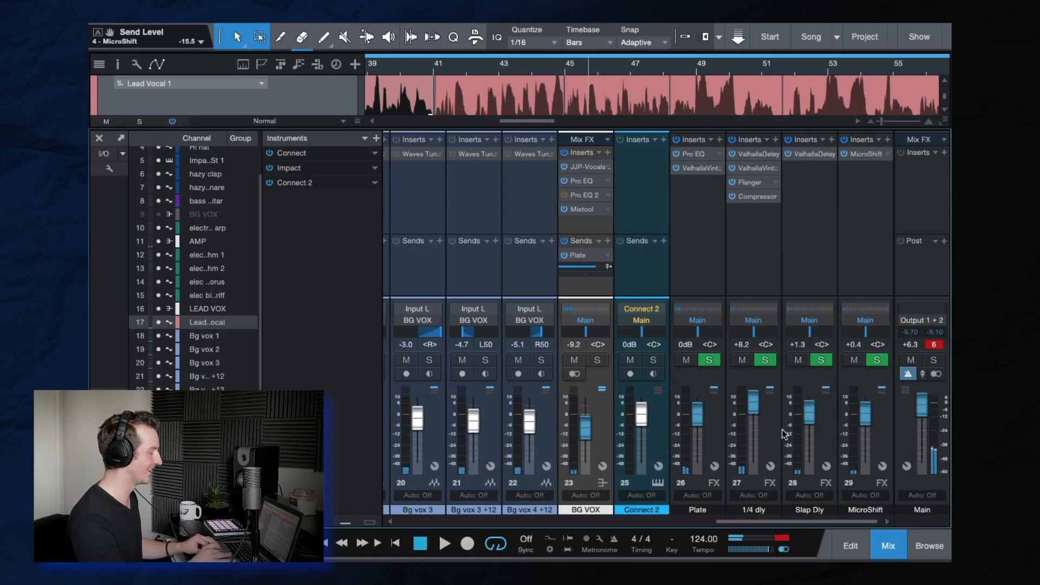
drag(756, 407, 756, 420)
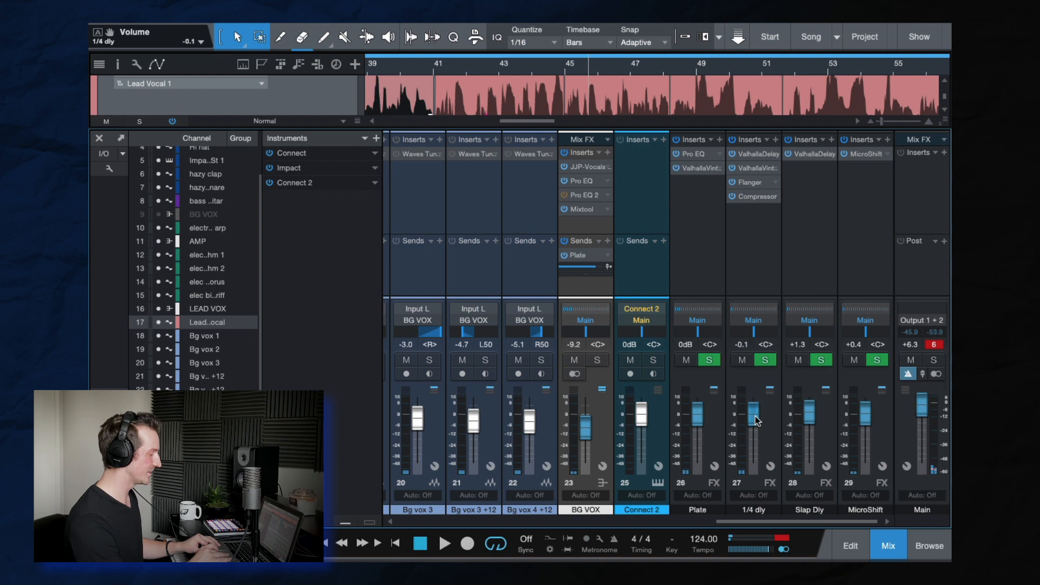
key(space)
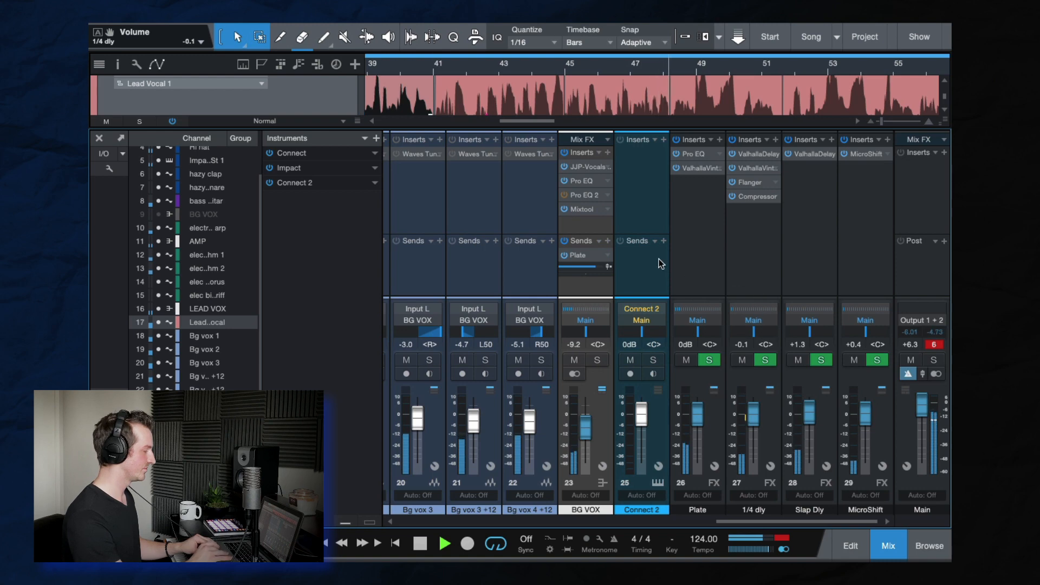
click(100, 139)
scroll(599, 356, down, 3)
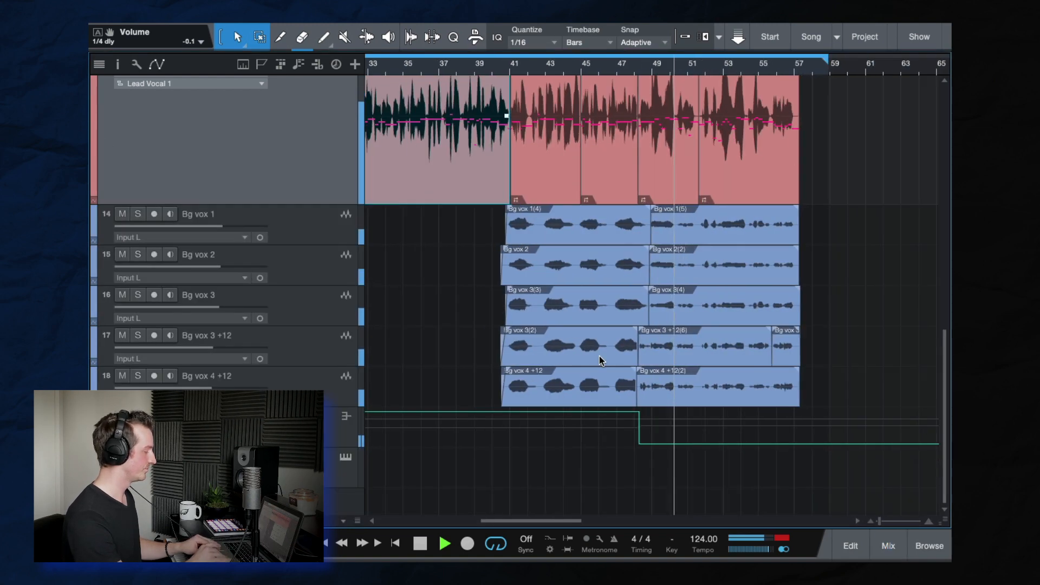
scroll(599, 356, up, 3)
scroll(599, 356, down, 3)
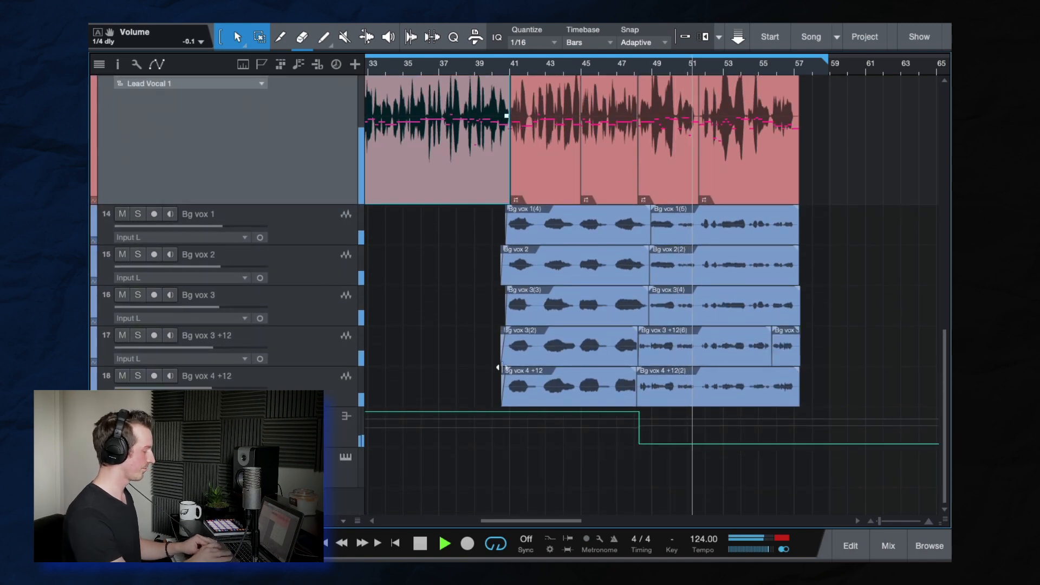
Step: Reopen the mixer and solo the BG VOX bus during playback
key(F3)
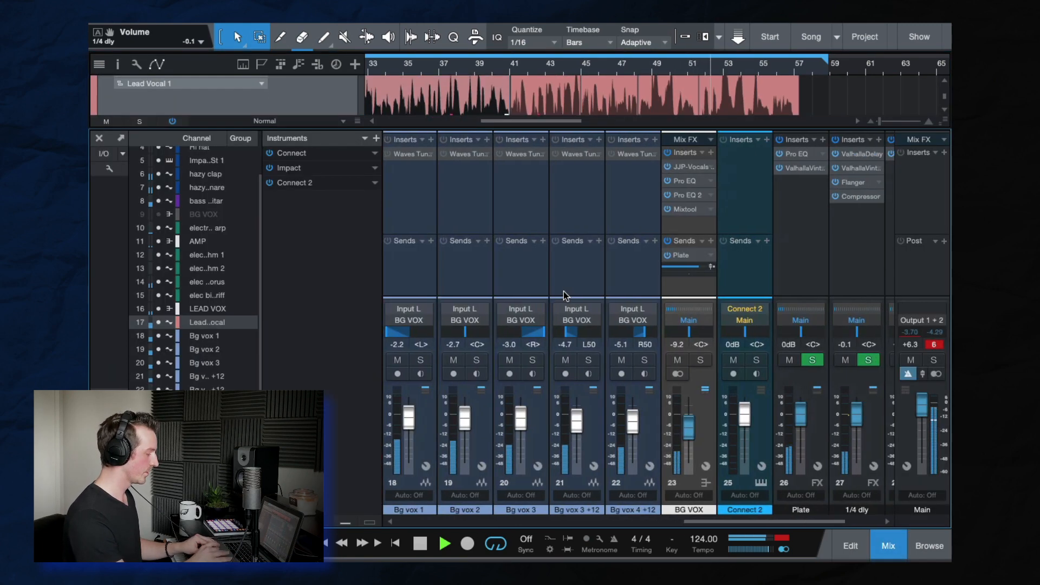
click(699, 360)
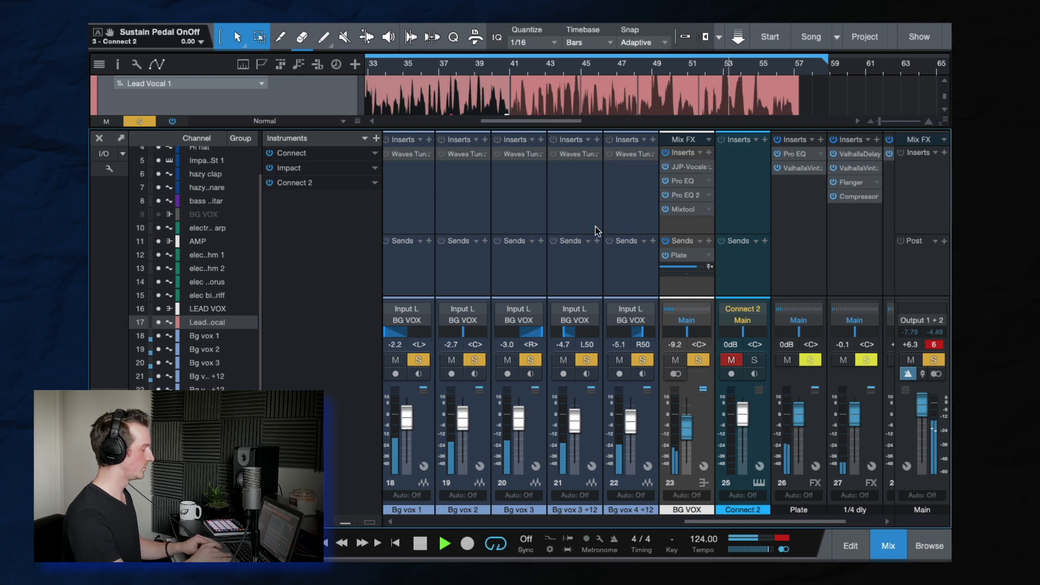
scroll(606, 97, down, 3)
scroll(514, 99, right, 1)
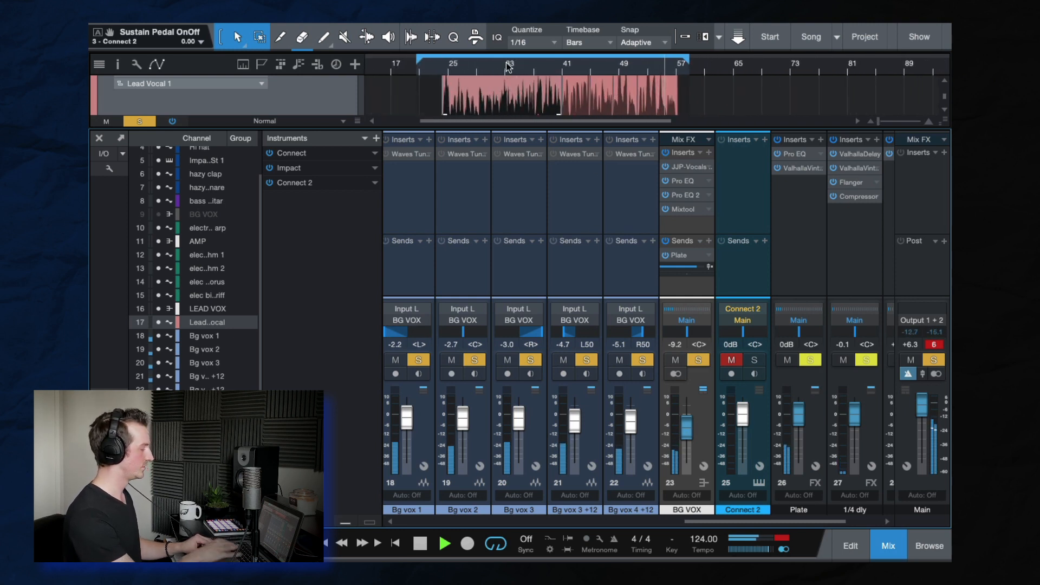
Step: Stop and replay the soloed BG VOX bus, bringing its background vocal clips into the timeline around bar 41
key(space)
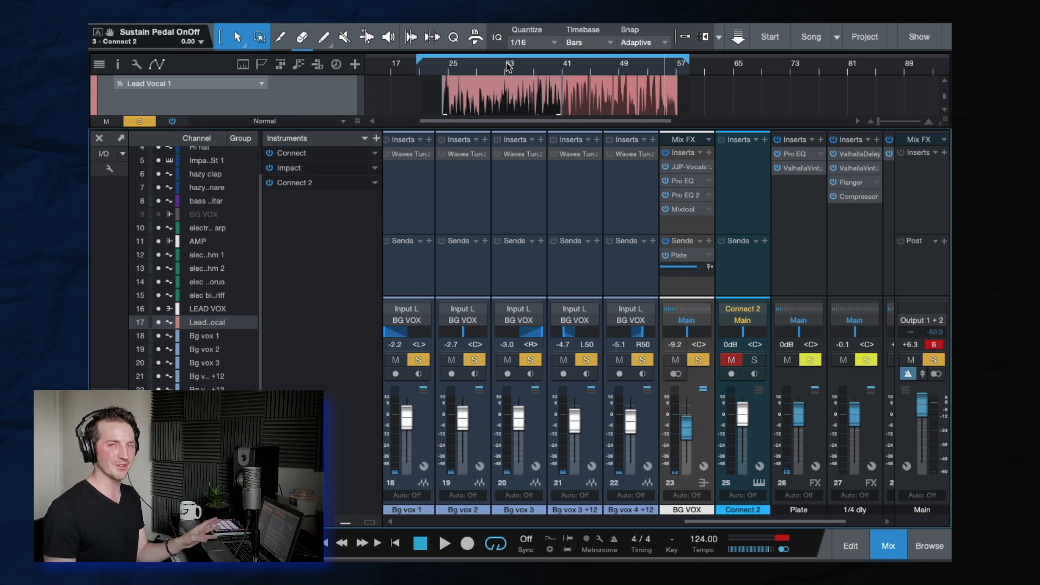
click(502, 64)
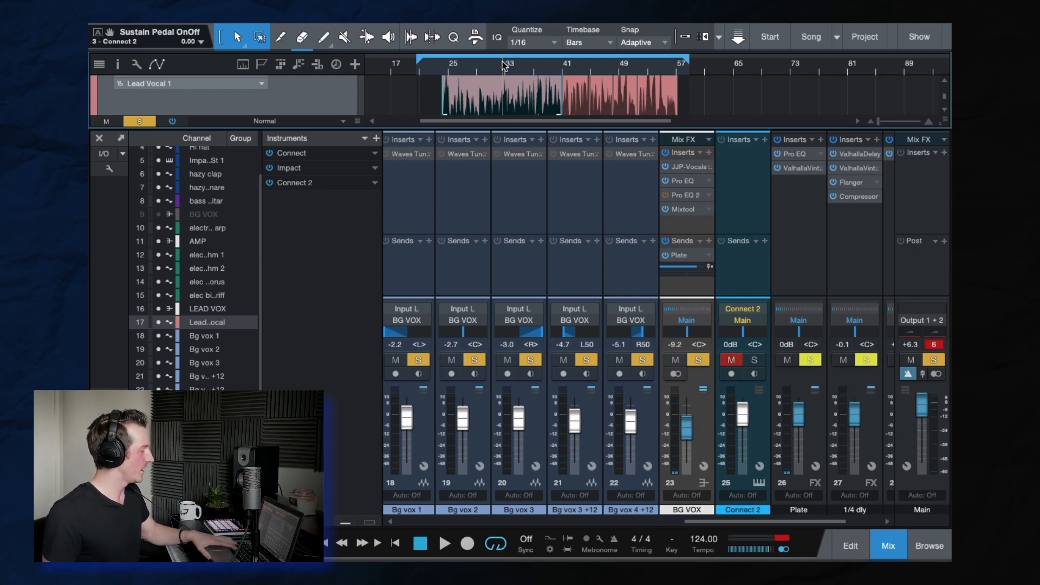
key(space)
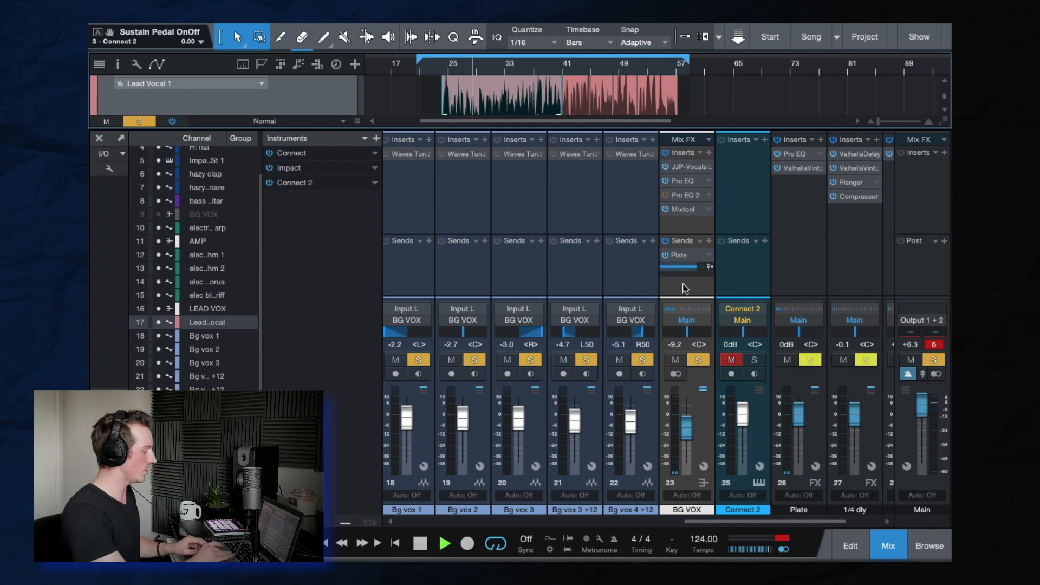
key(w)
scroll(540, 98, down, 3)
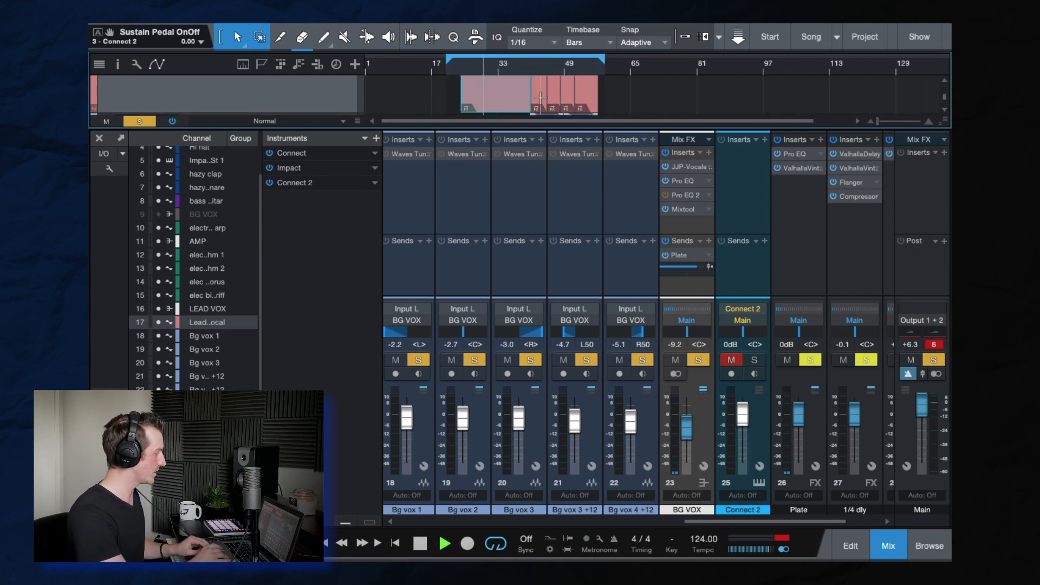
scroll(541, 97, down, 2)
key(e)
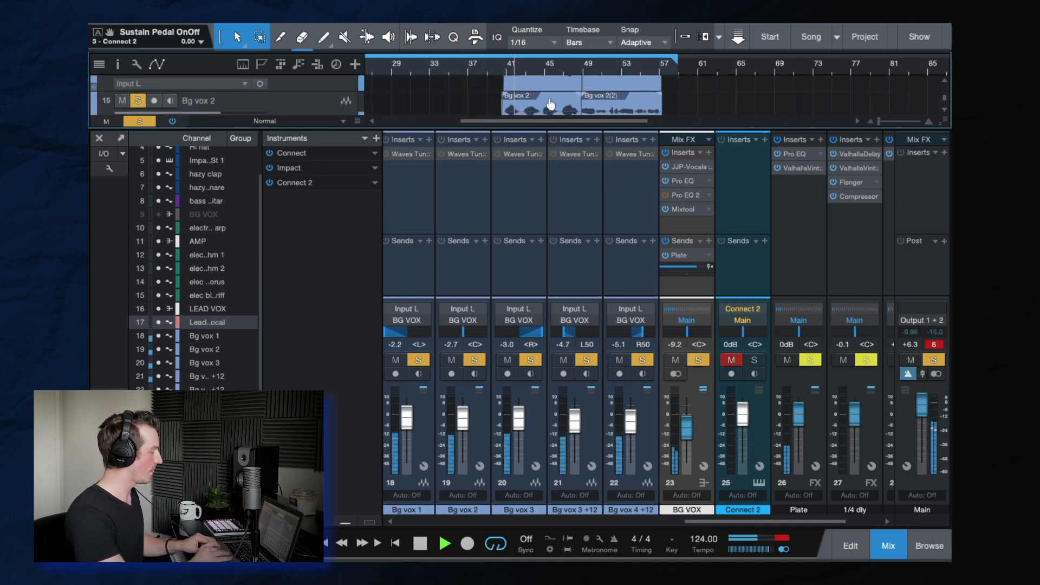
Step: Hide the mixer and enlarge the five background vocal tracks' clips in the arrangement
scroll(550, 104, up, 2)
key(F3)
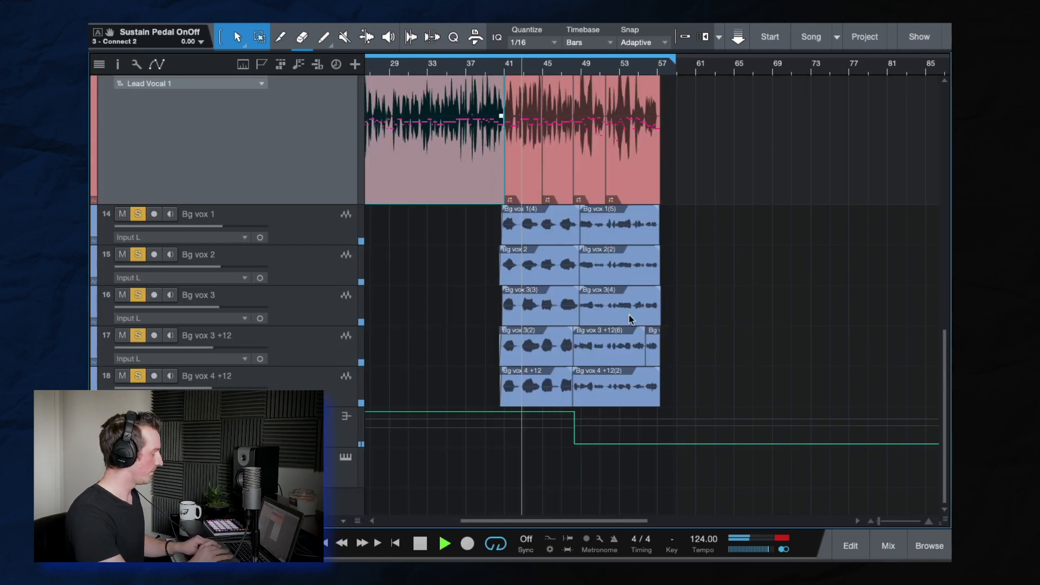
scroll(629, 314, up, 3)
scroll(564, 304, left, 1)
scroll(466, 282, up, 2)
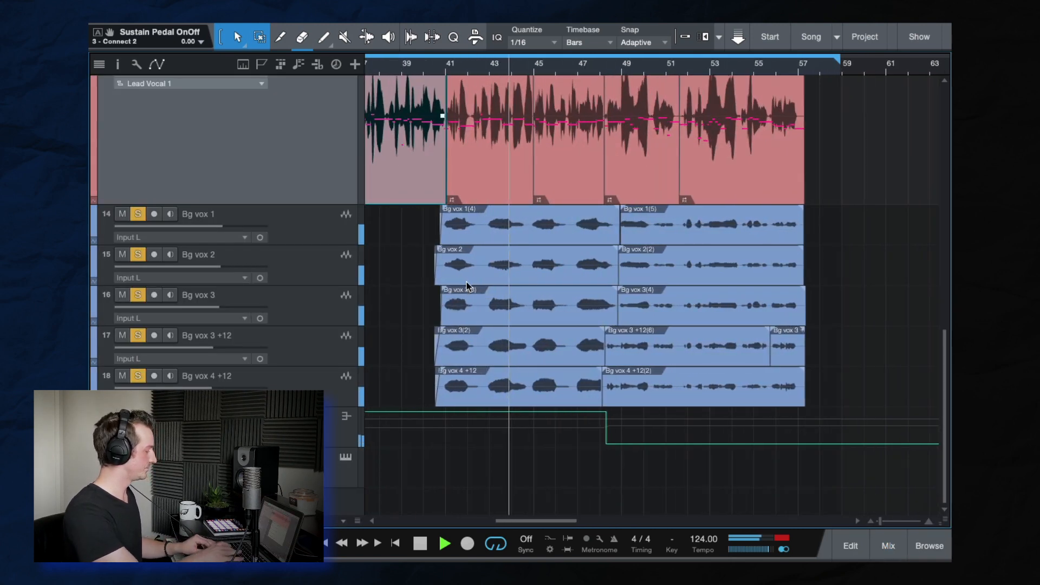
Step: Un-solo Bg vox 2, Bg vox 3, Bg vox 3 +12 and Bg vox 4 +12, and play Bg vox 1 alone
key(space)
click(122, 254)
click(137, 254)
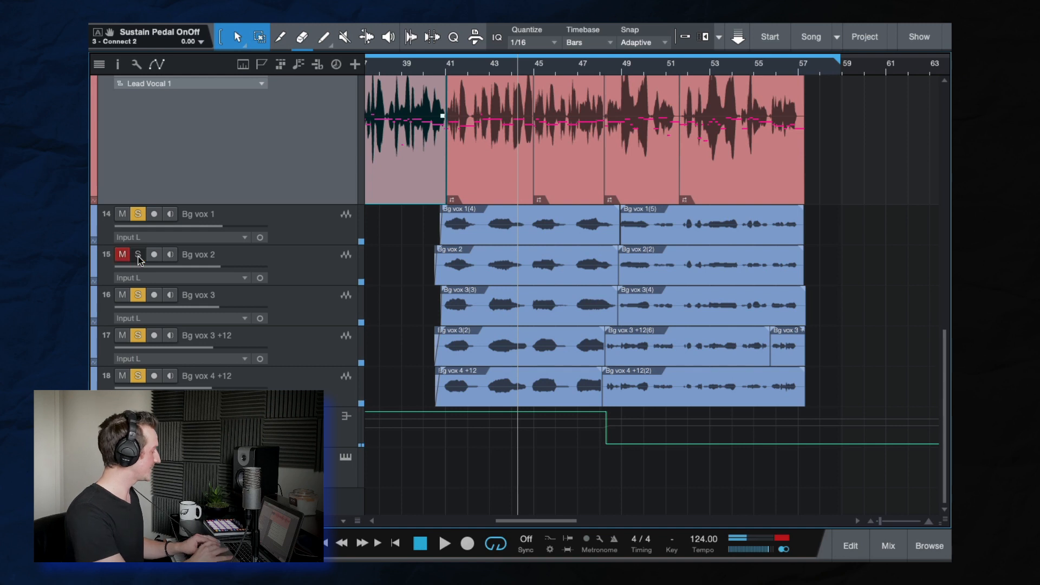
click(122, 335)
click(138, 335)
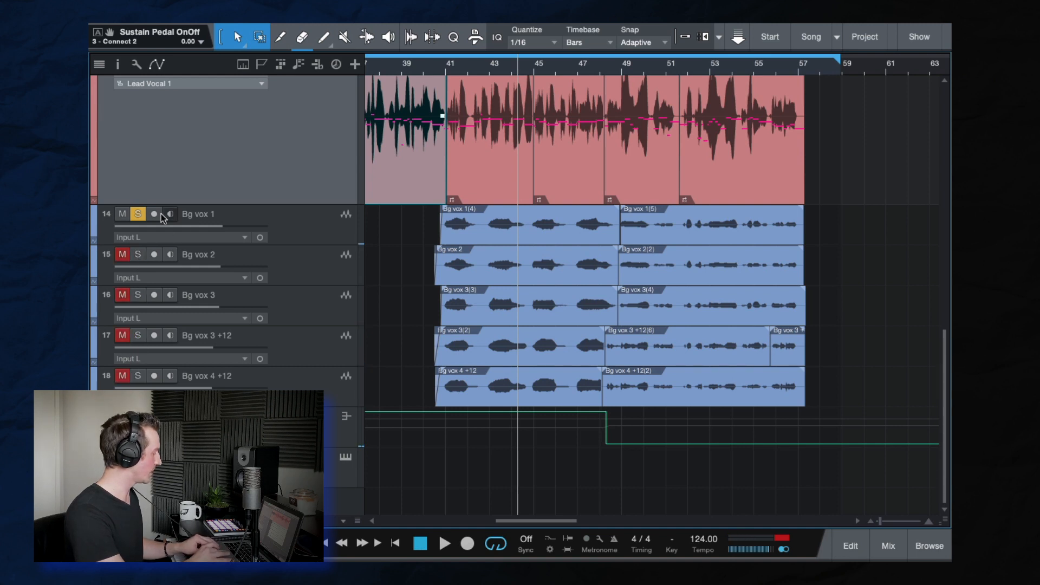
key(space)
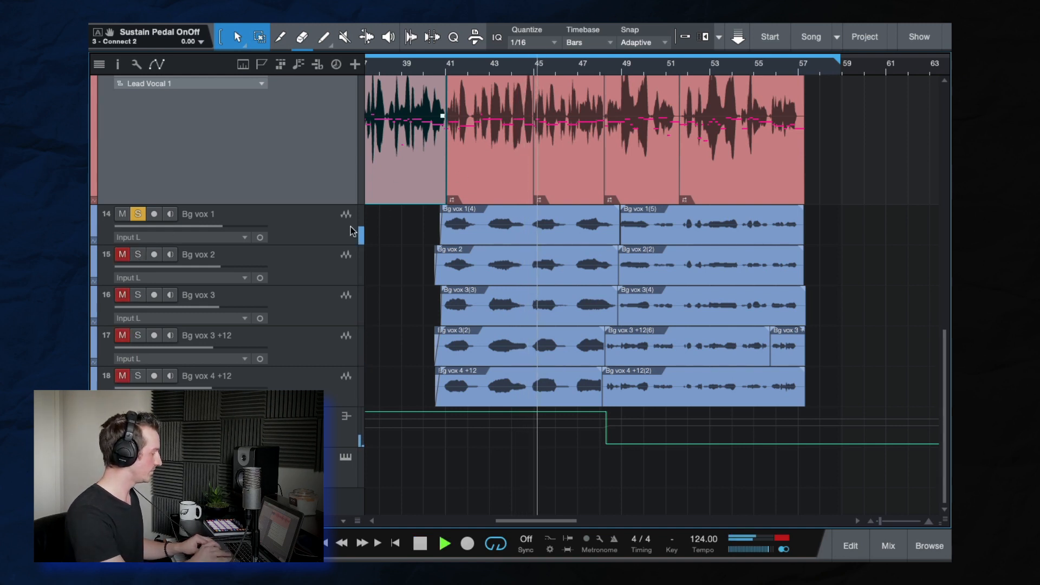
Step: Select Bg vox 1, bypass all inserts and sends on the BG VOX bus in the mixer, and play the track dry
key(space)
click(288, 238)
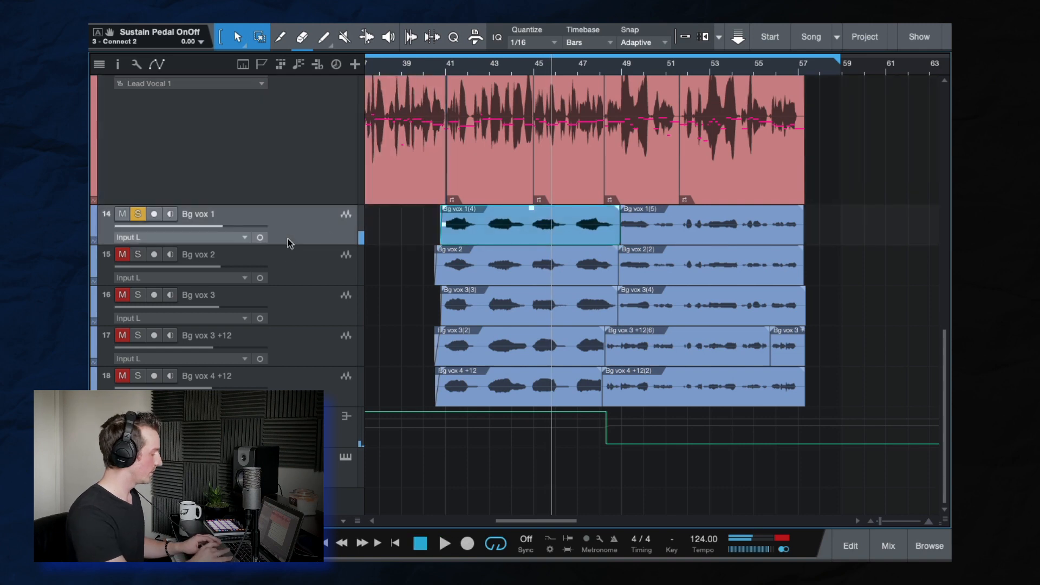
key(F3)
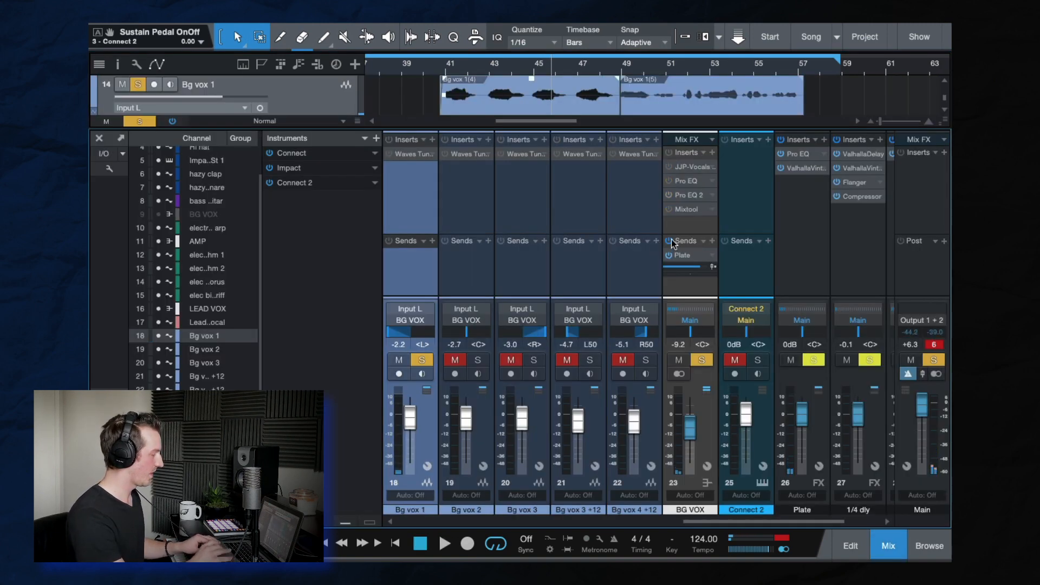
key(space)
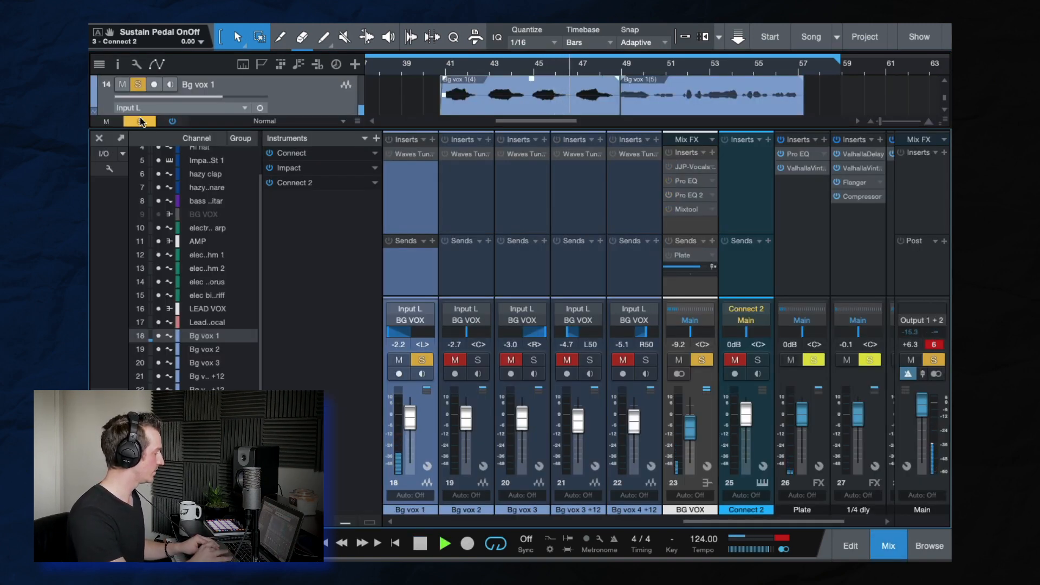
key(F3)
key(space)
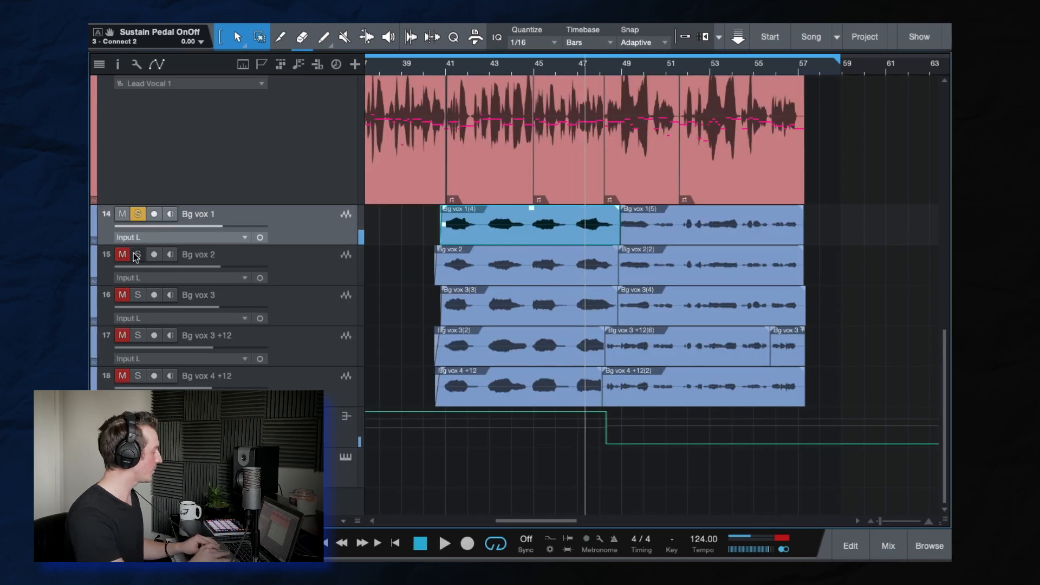
Step: Solo Bg vox 2, Bg vox 3 and Bg vox 3 +12 along with Bg vox 1 and play from bar 41
click(136, 254)
click(138, 294)
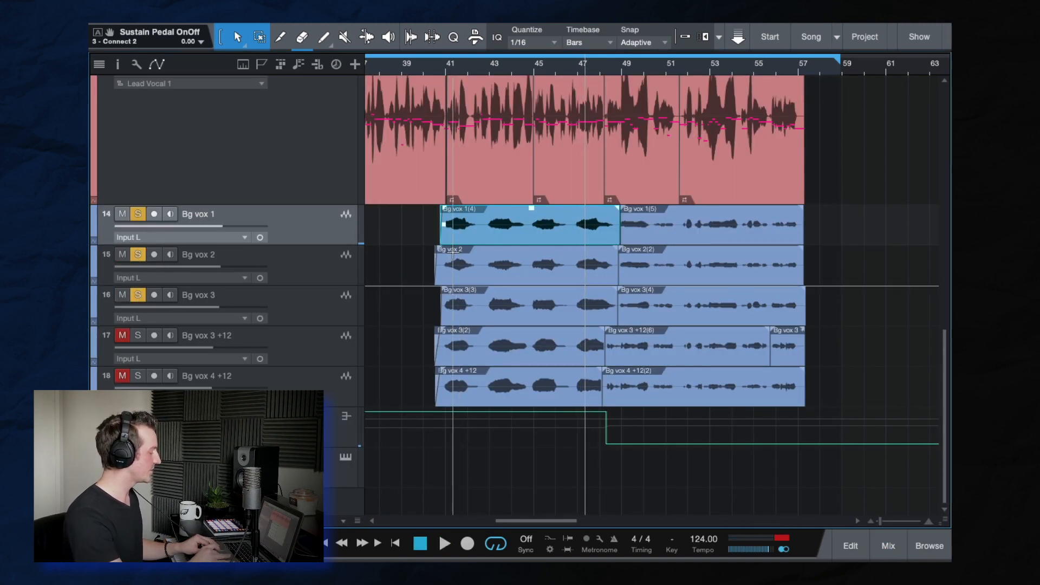
click(174, 342)
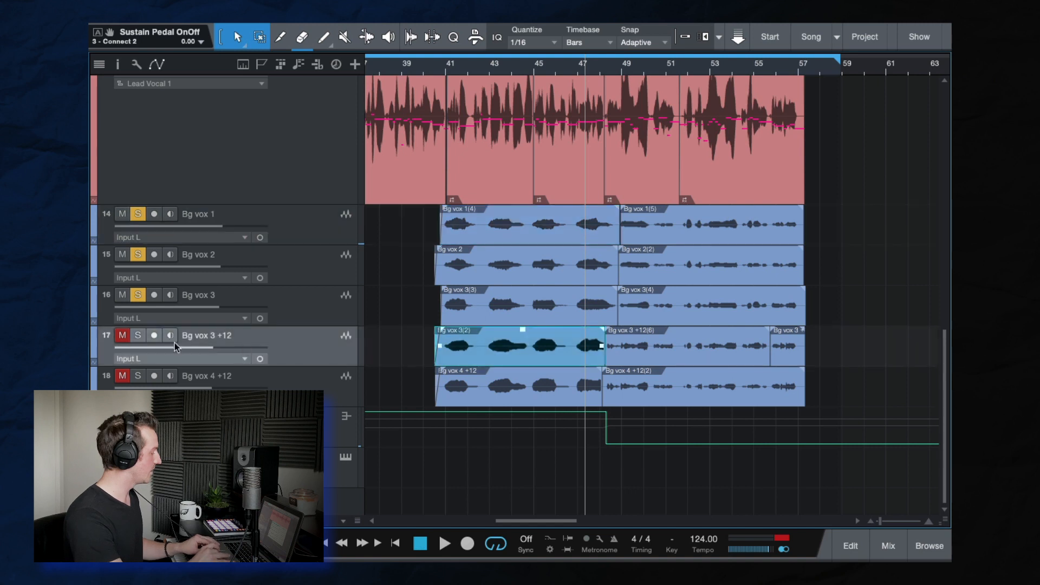
click(138, 334)
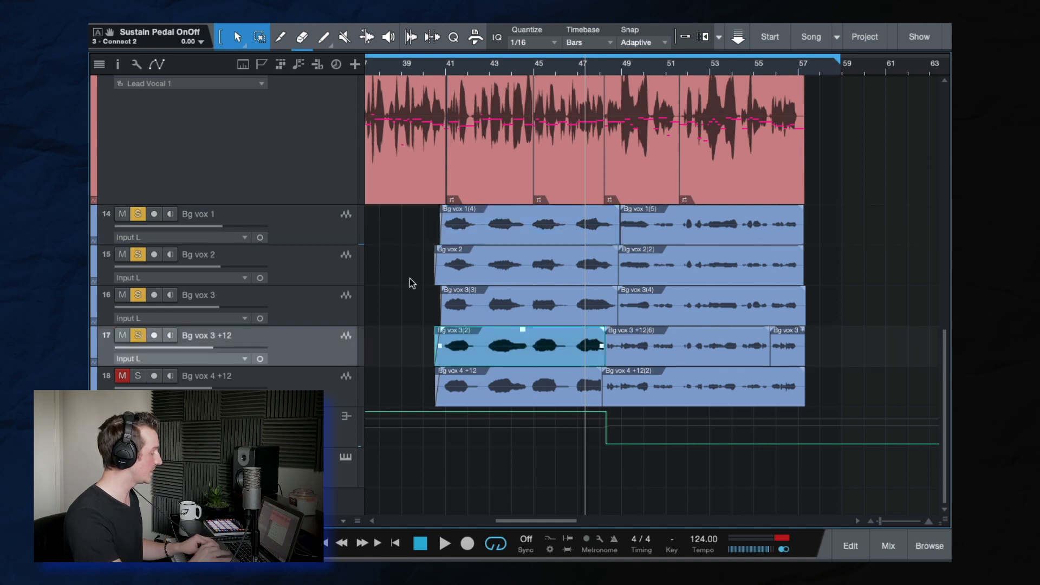
click(448, 68)
key(space)
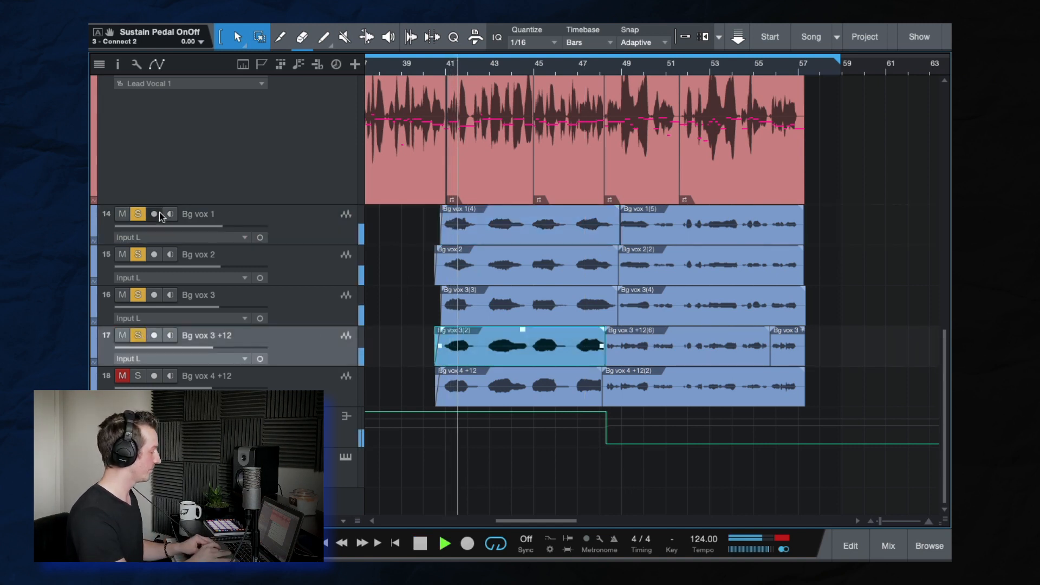
Step: Un-solo Bg vox 1, 2 and 3 to hear Bg vox 3 +12 alone, and clear its solo before stopping playback
click(137, 214)
click(138, 256)
click(138, 294)
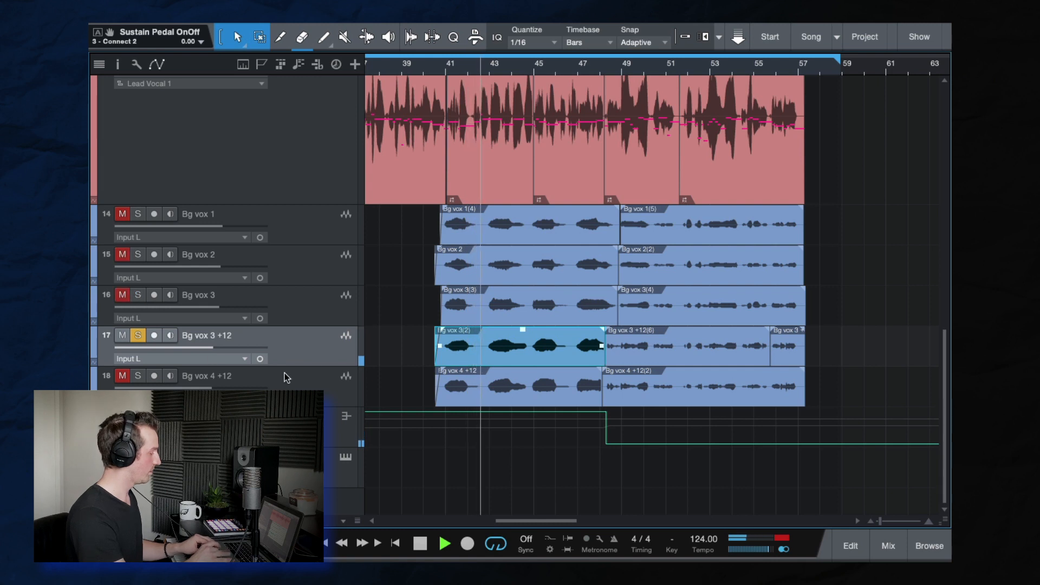
click(138, 336)
key(space)
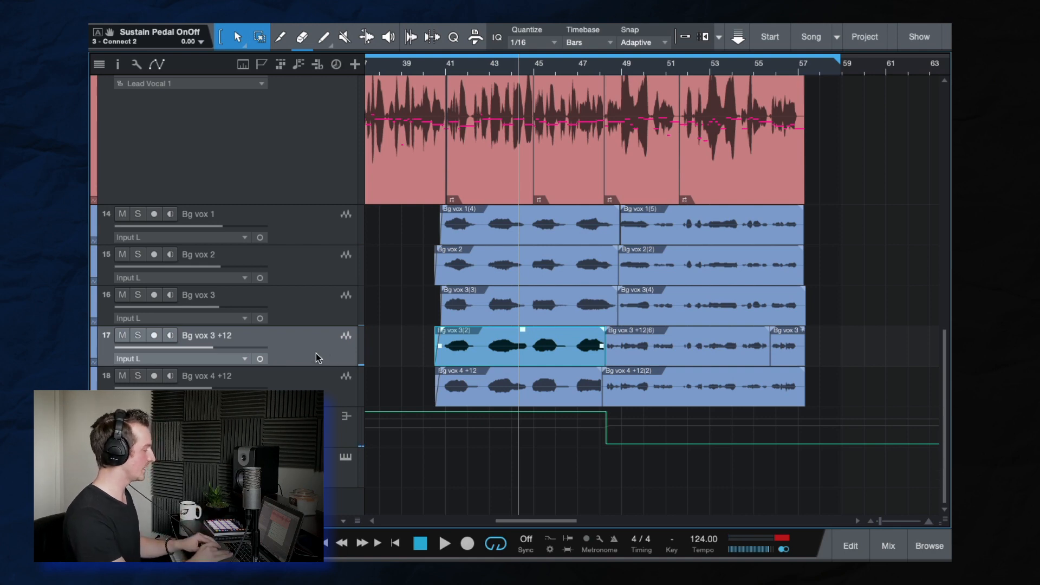
Step: Reopen the mixer, solo the BG VOX bus, and play all background vocals without the bus processing
click(292, 236)
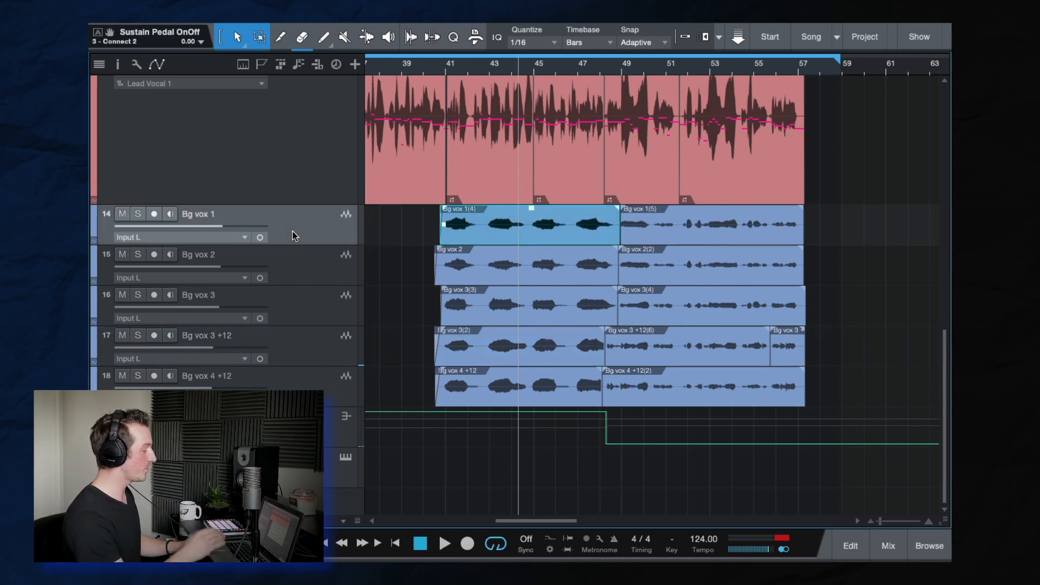
key(F3)
click(632, 271)
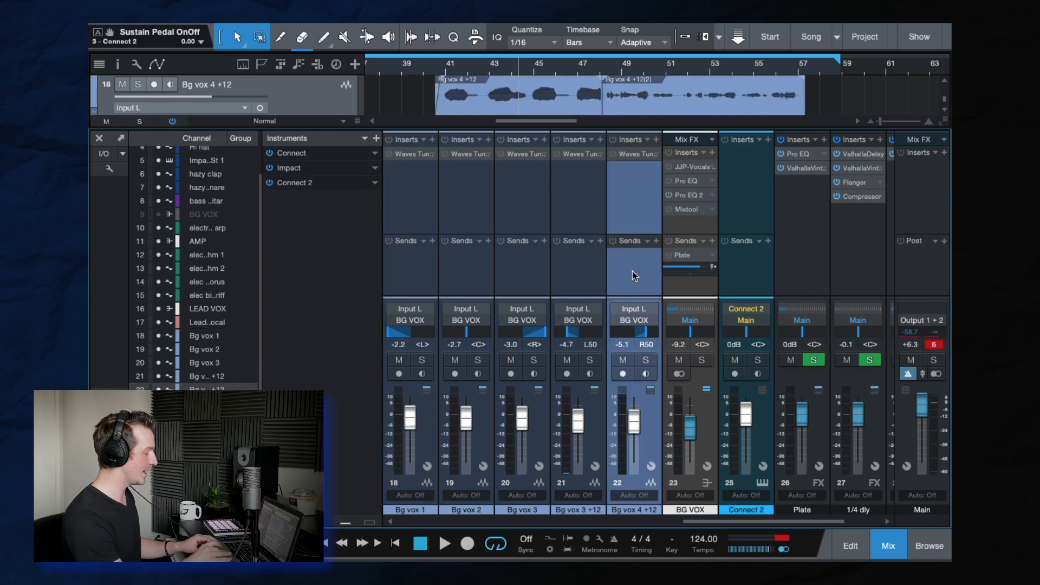
click(700, 290)
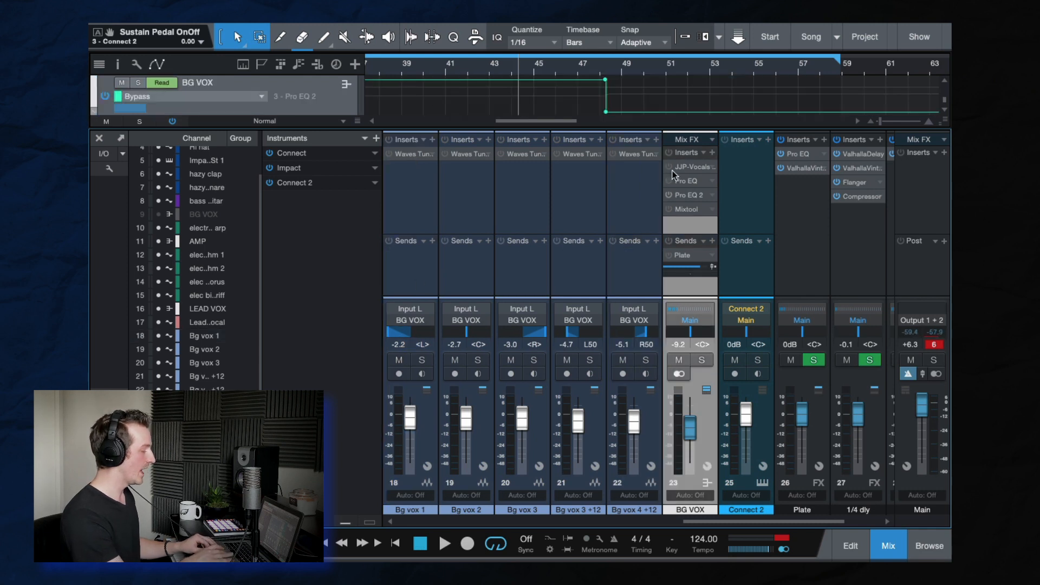
click(702, 359)
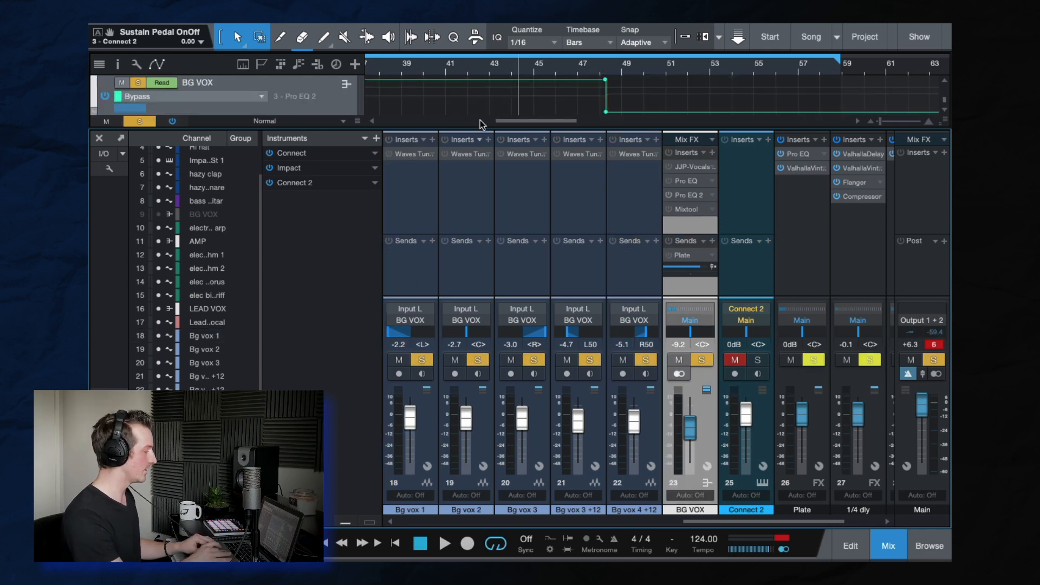
key(space)
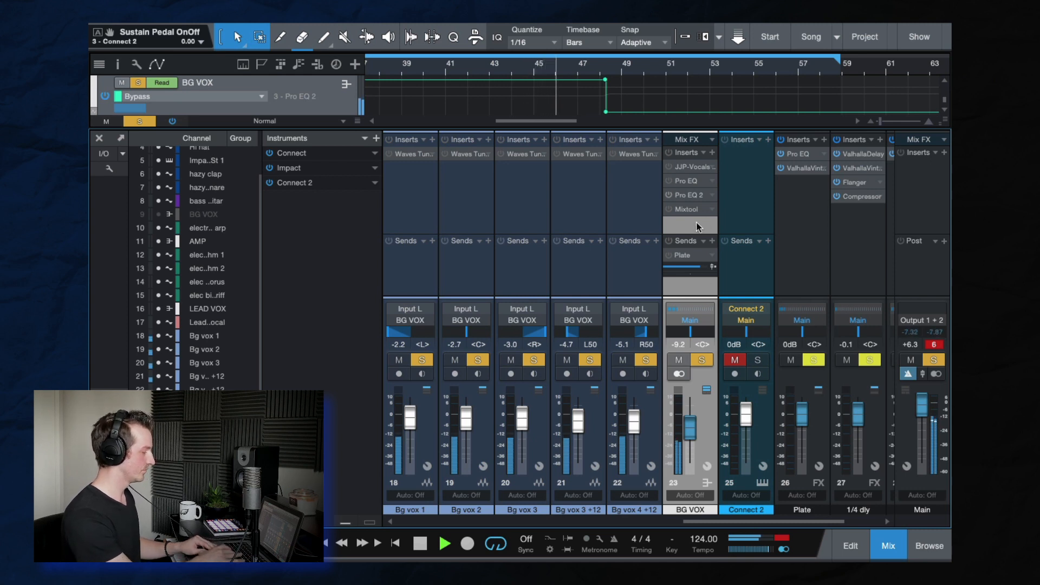
key(space)
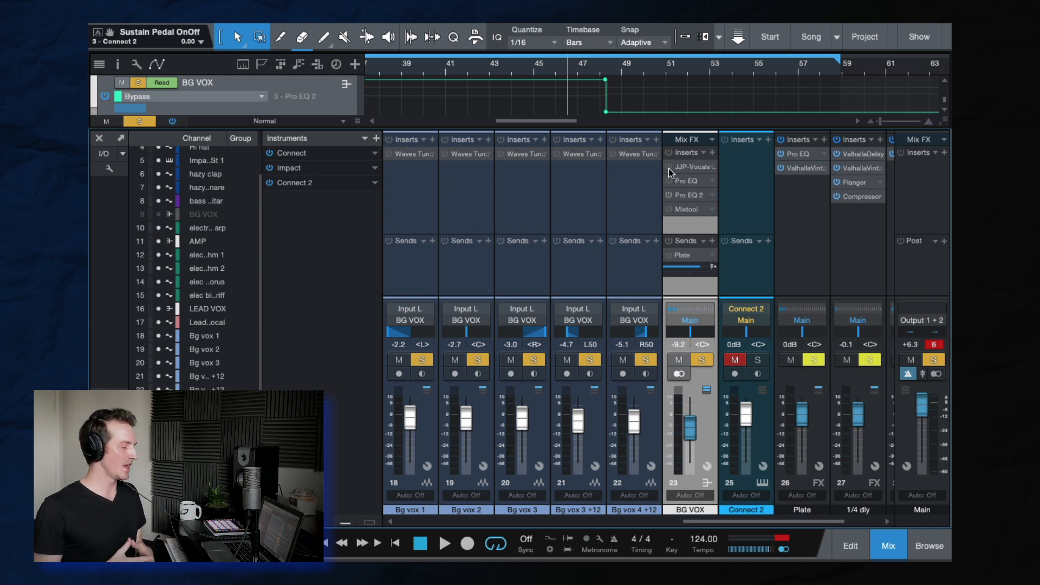
Step: Look over the individual Bg vox channels and their Waves Tune inserts beside the BG VOX bus
scroll(542, 201, left, 1)
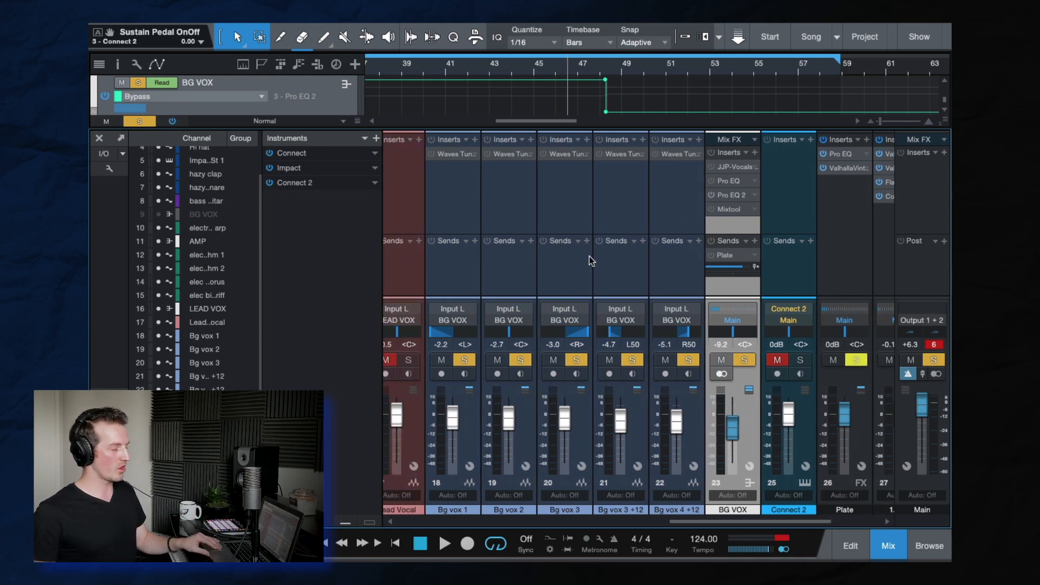
click(463, 204)
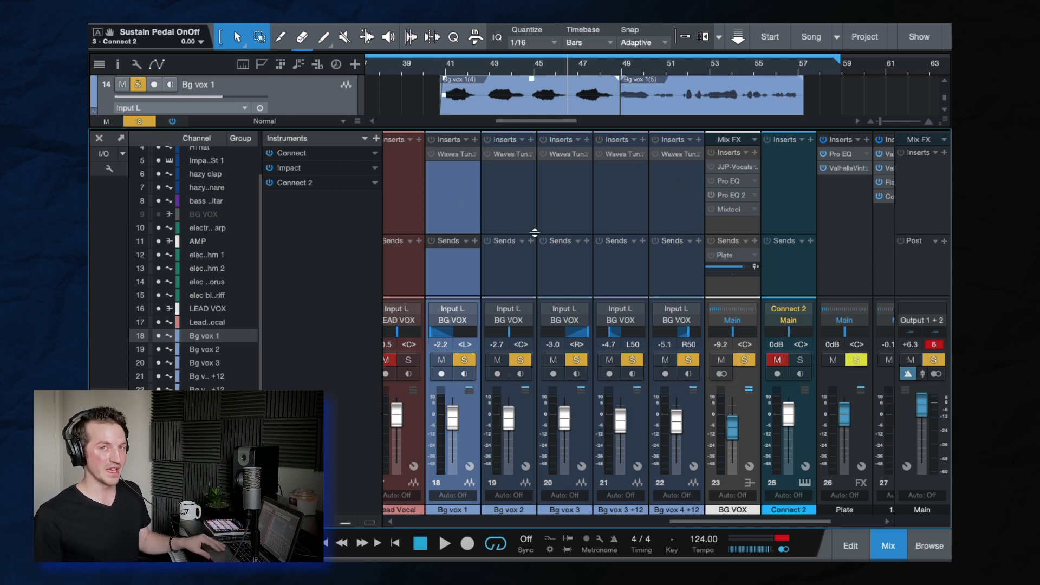
scroll(718, 259, right, 2)
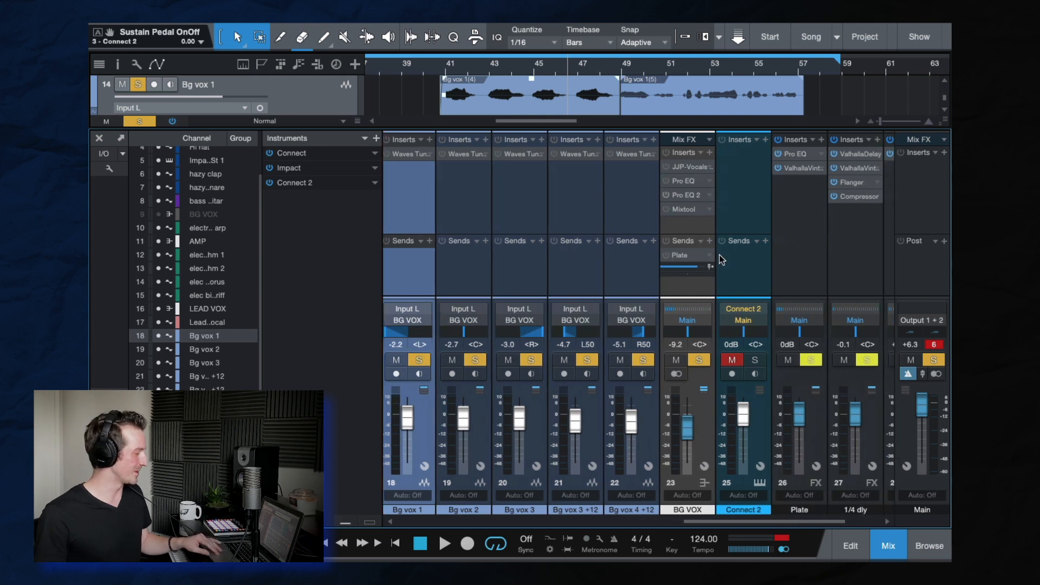
click(681, 290)
click(407, 215)
scroll(622, 267, right, 1)
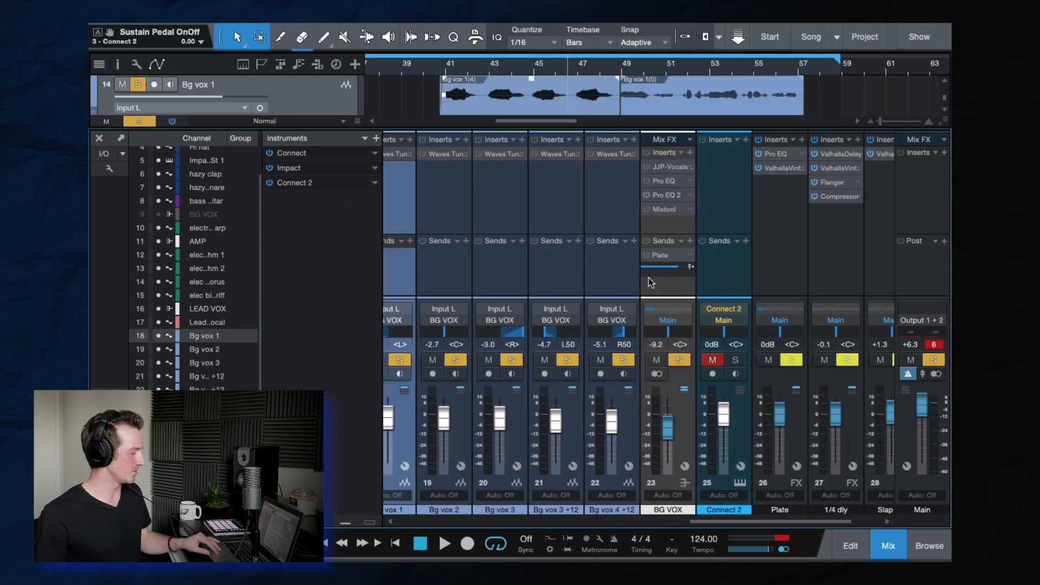
Step: Enable JJP-Vocals on the BG VOX bus, review its settings, and close the plug-in
click(674, 287)
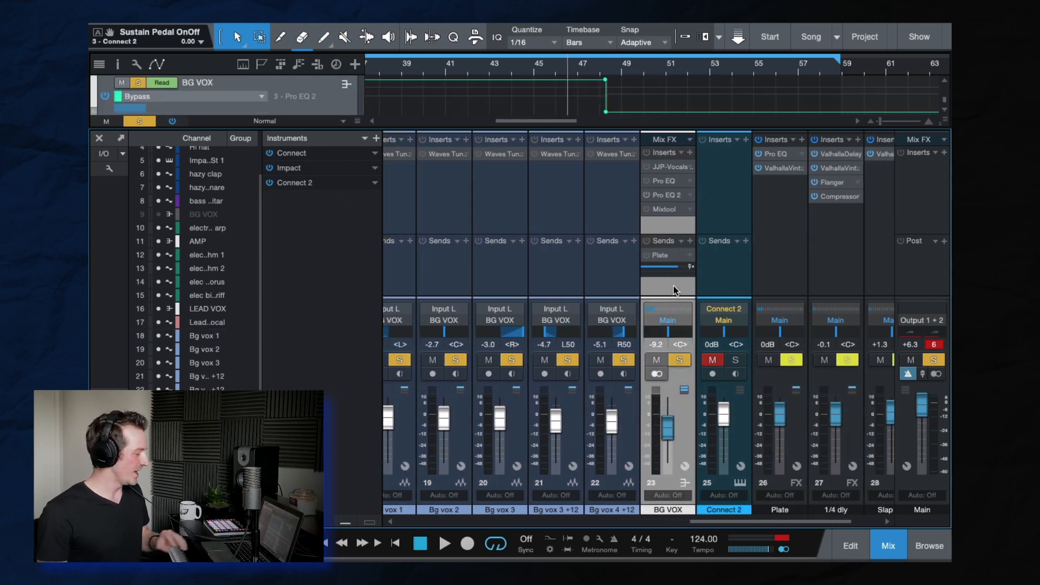
click(665, 169)
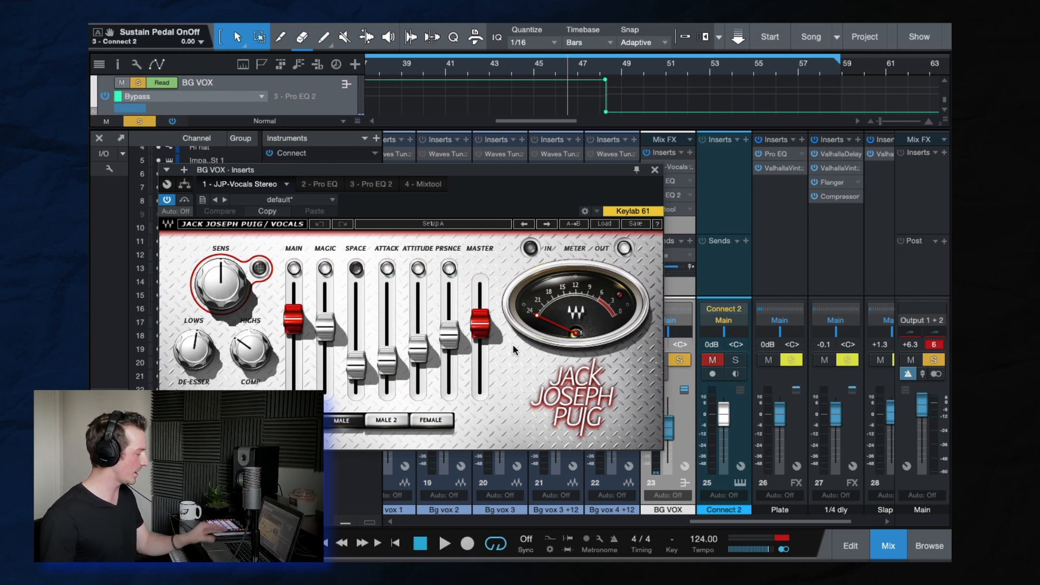
click(654, 170)
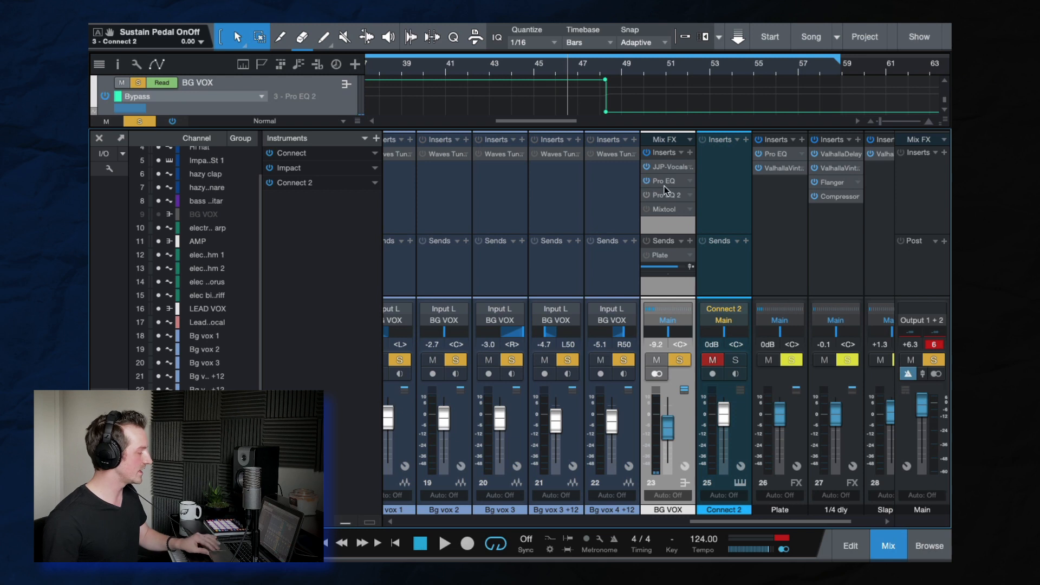
Step: Enable and open the first Pro EQ on BG VOX and play the background vocals from about bar 45
click(664, 182)
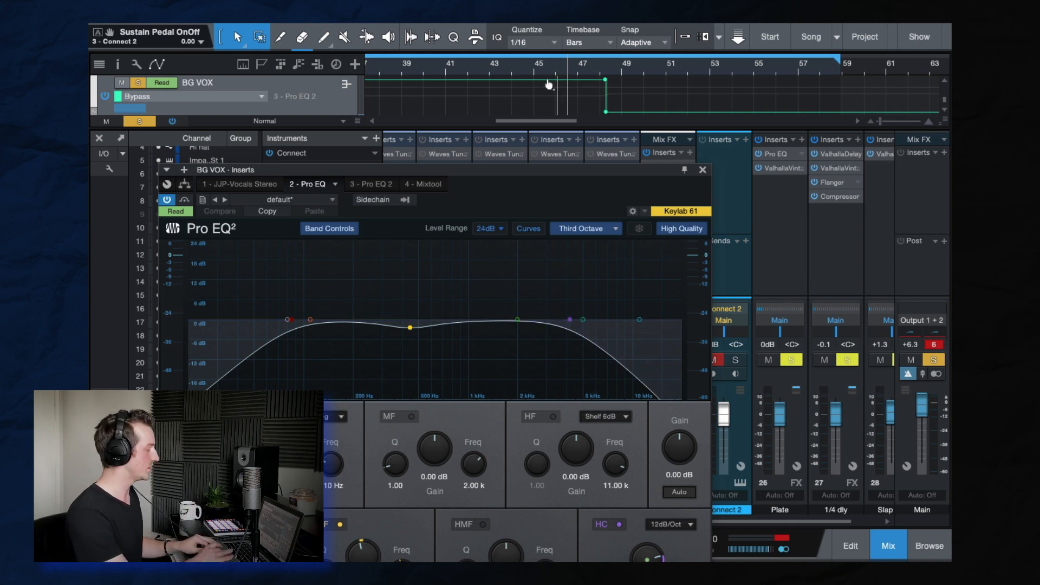
click(525, 73)
key(space)
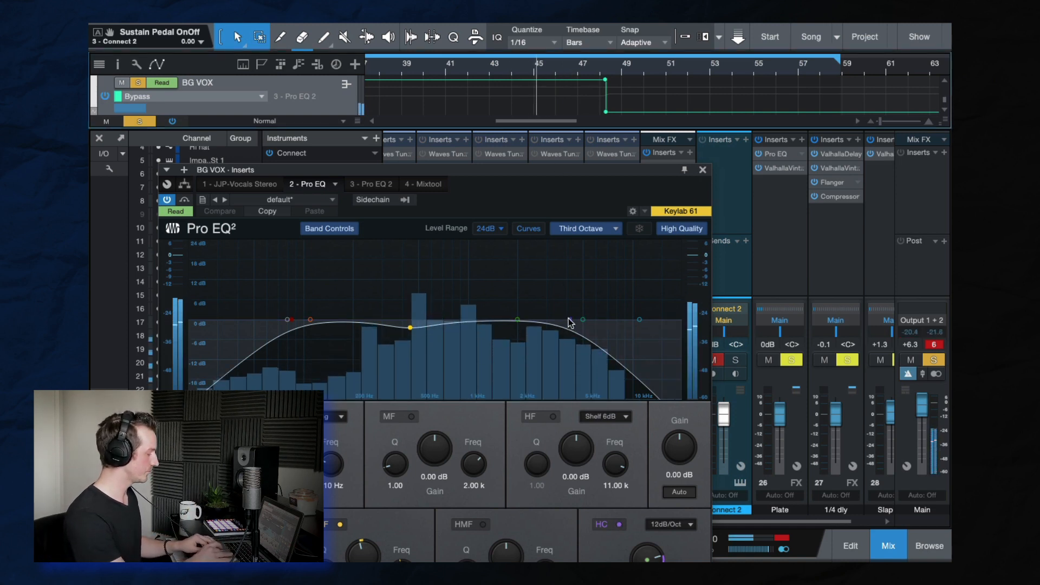
Step: Set the high-cut frequency of the first Pro EQ on BG VOX to about 4.18 kHz and close the plug-in
mouse_move(570, 320)
mouse_down()
mouse_move(663, 320)
mouse_move(563, 320)
mouse_up()
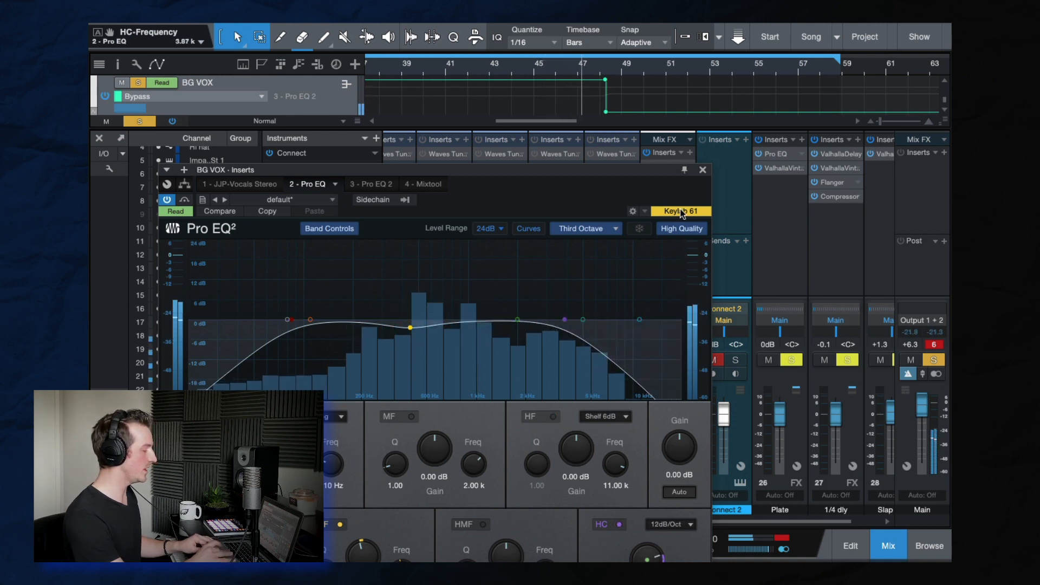
click(703, 172)
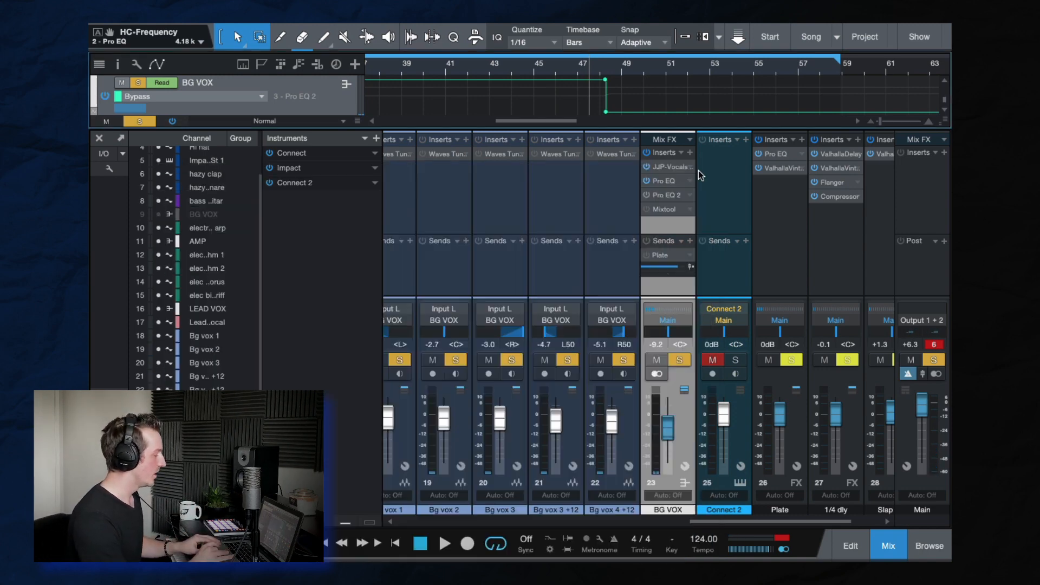
Step: Enable Pro EQ 2 and Mixtool on the BG VOX bus, review the Mixtool settings, and close the plug-in
click(647, 195)
click(664, 210)
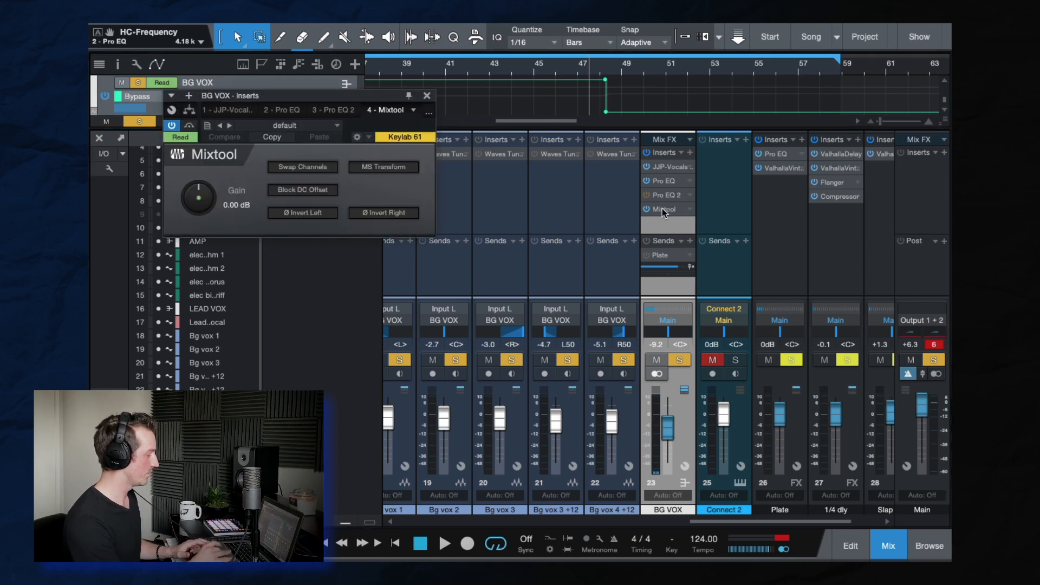
click(427, 97)
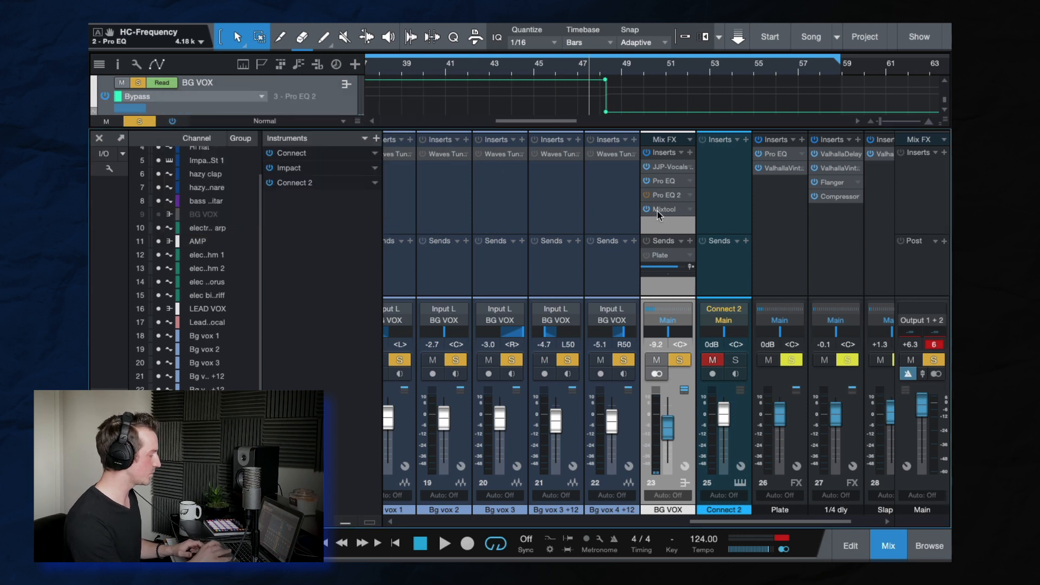
click(659, 214)
click(427, 96)
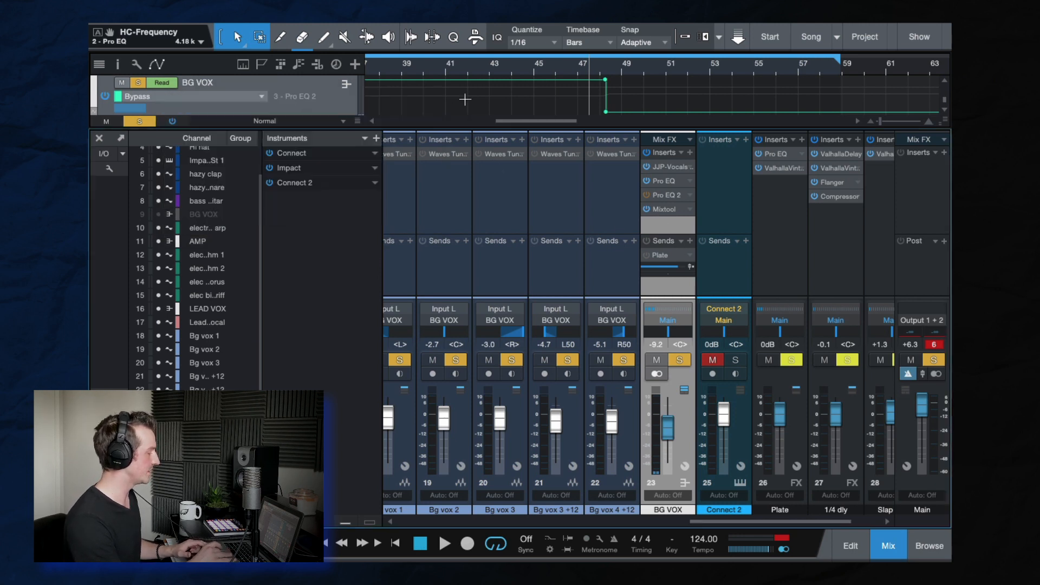
Step: Play the background vocals through the full BG VOX insert chain from about bar 48, then stop playback
click(614, 71)
key(space)
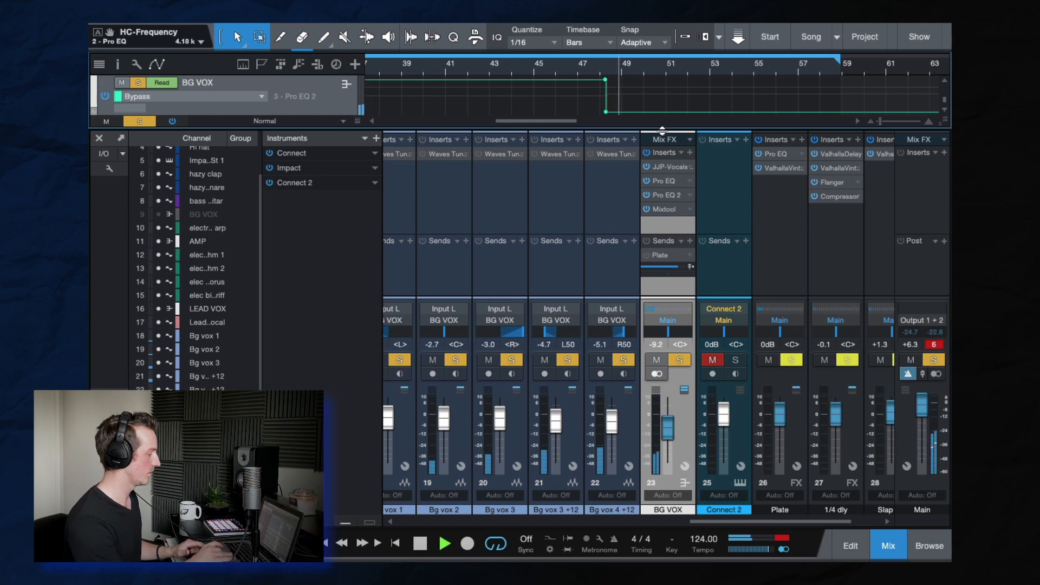
scroll(654, 90, down, 2)
scroll(671, 106, right, 1)
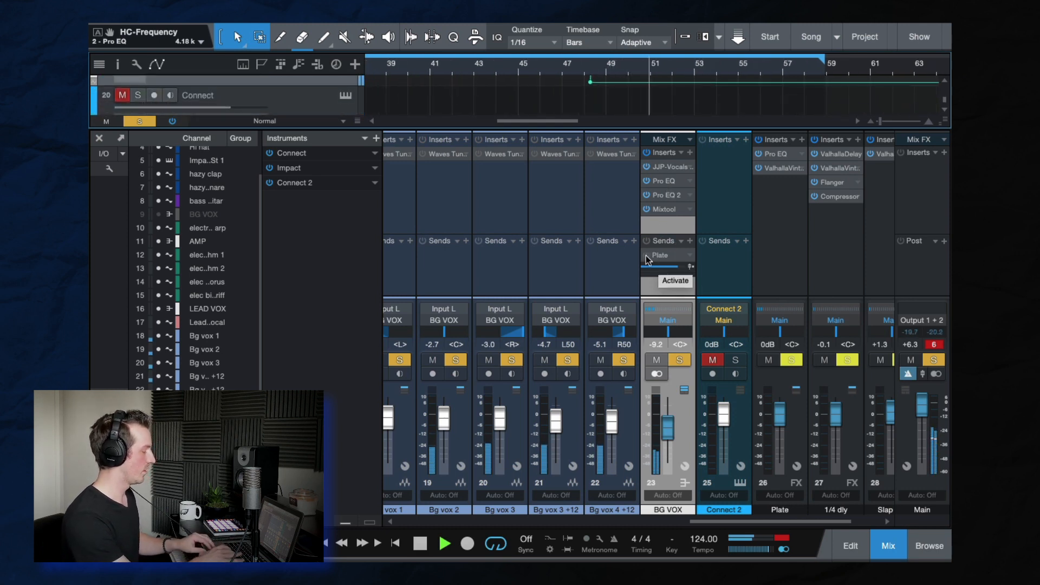
key(space)
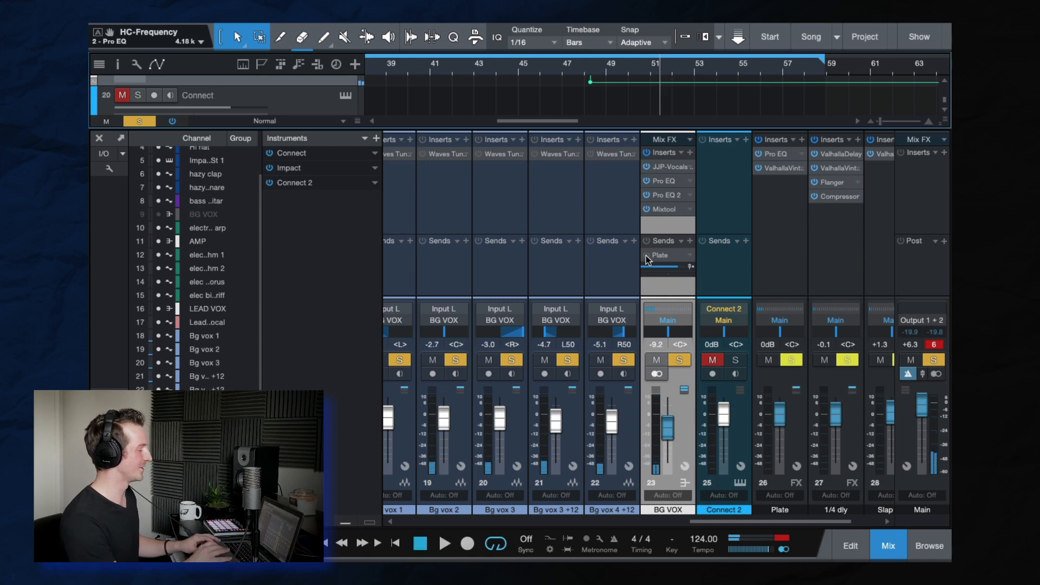
Step: Activate the Plate send on the BG VOX bus and play the background vocals with the reverb
click(647, 257)
key(space)
scroll(646, 259, left, 5)
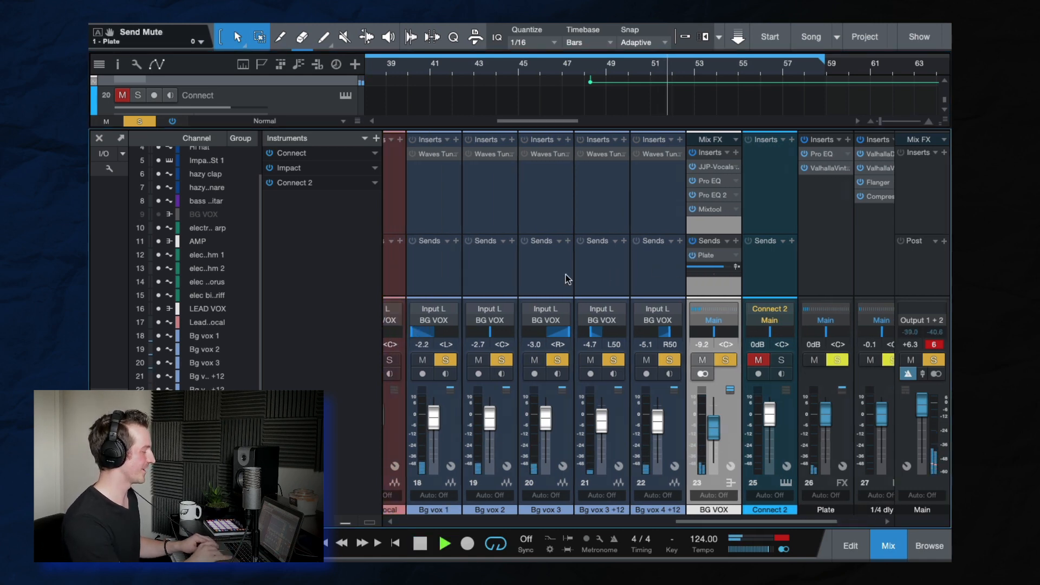
scroll(680, 287, right, 5)
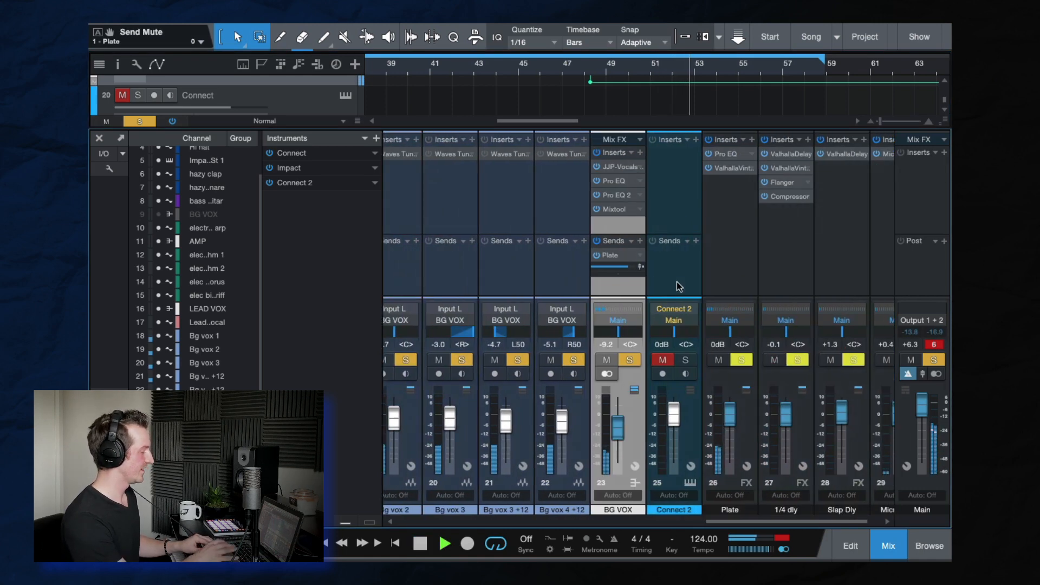
key(space)
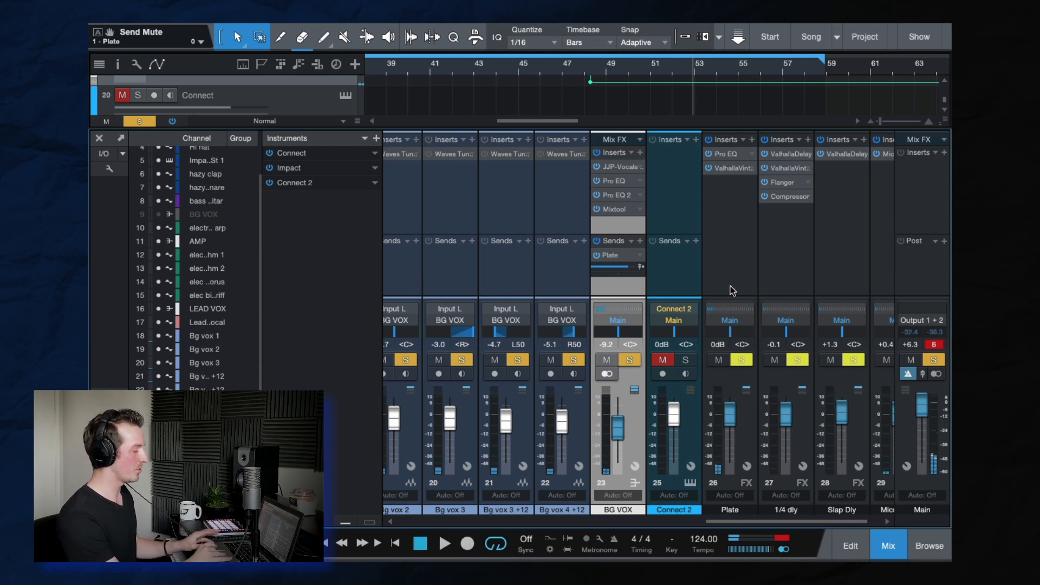
Step: Review the ValhallaVintageVerb and Pro EQ settings on the Plate FX channel, closing each plug-in after viewing
scroll(731, 288, right, 1)
click(703, 195)
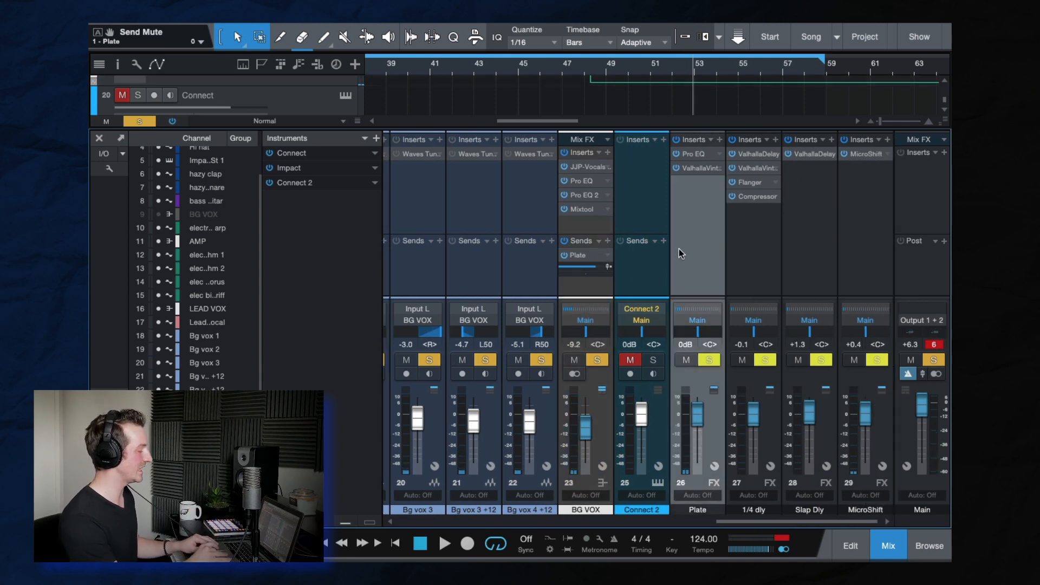
click(697, 169)
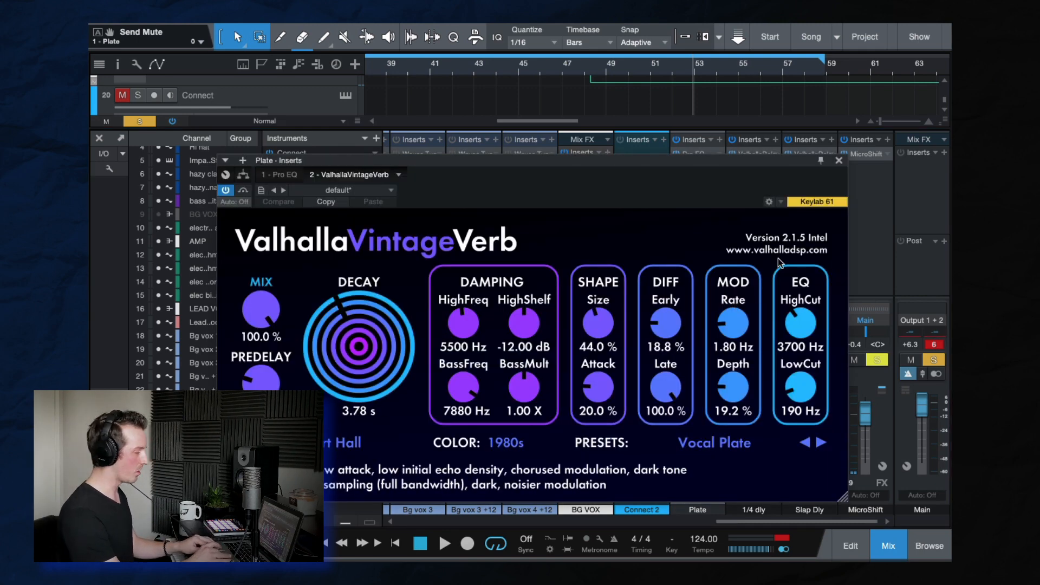
click(840, 160)
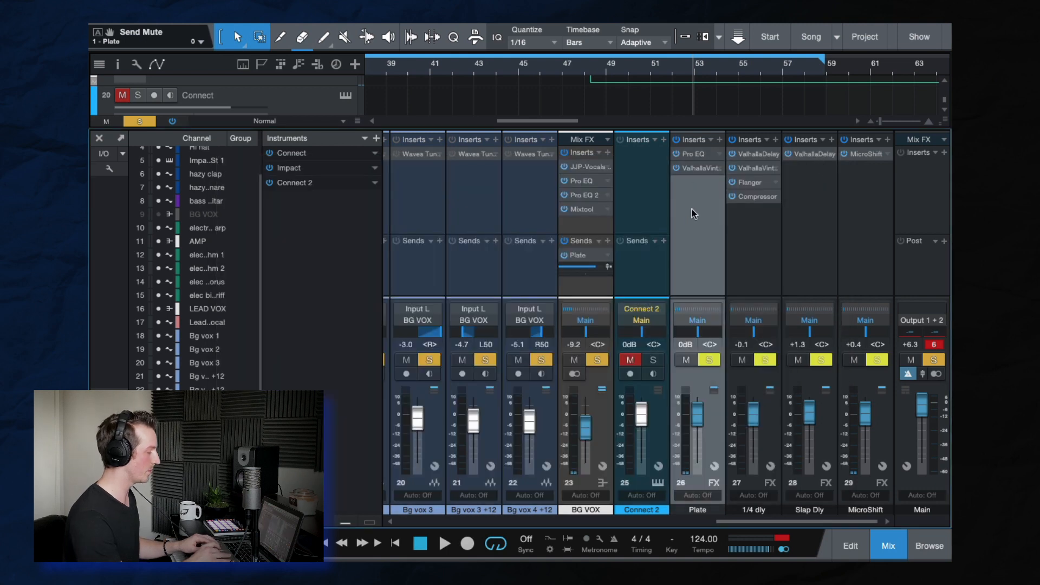
click(694, 154)
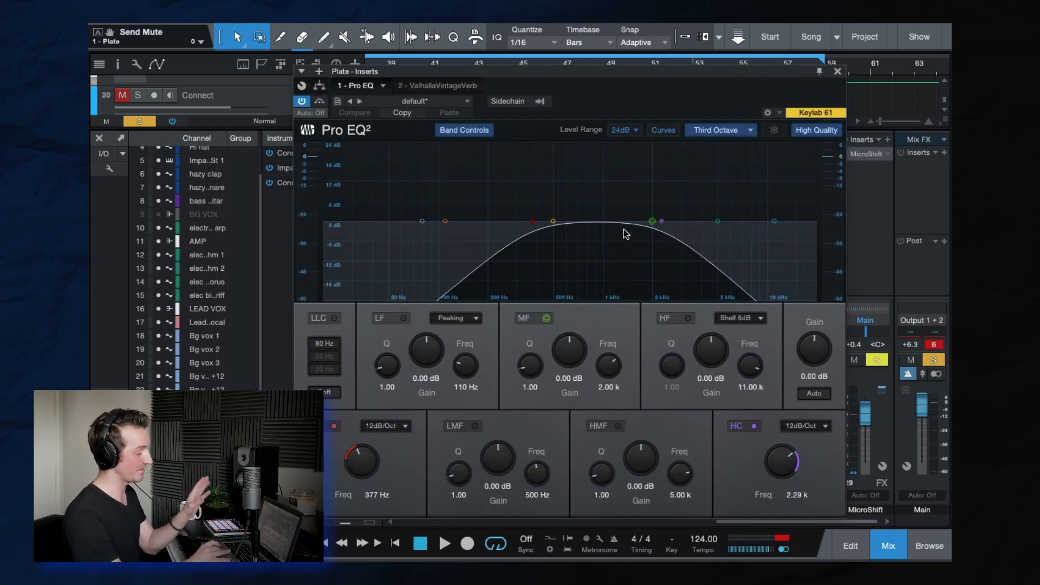
click(837, 71)
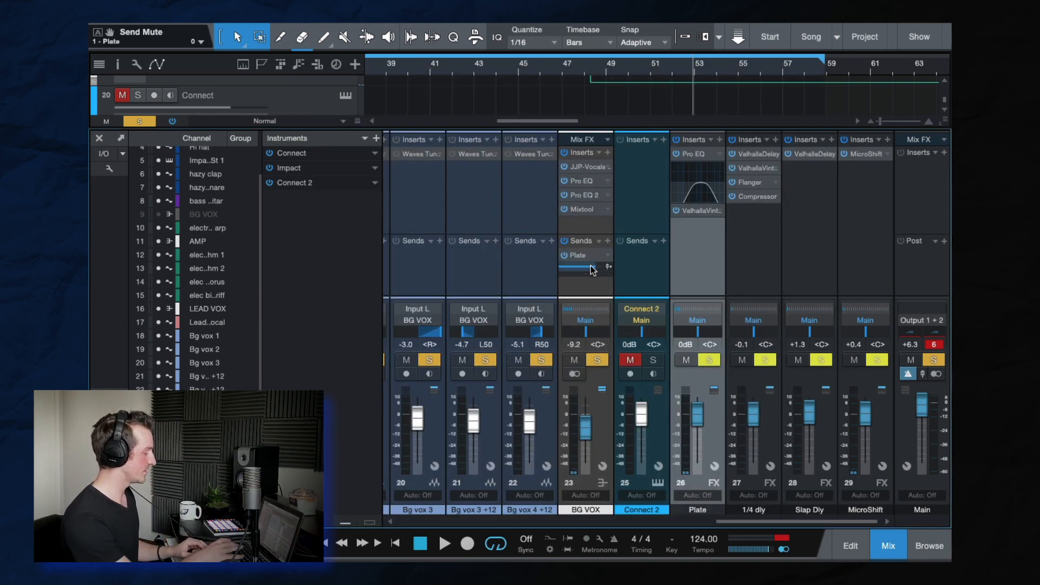
Step: Play the processed background vocals with the plate reverb from about bar 53, close the mixer, and stop playback
key(space)
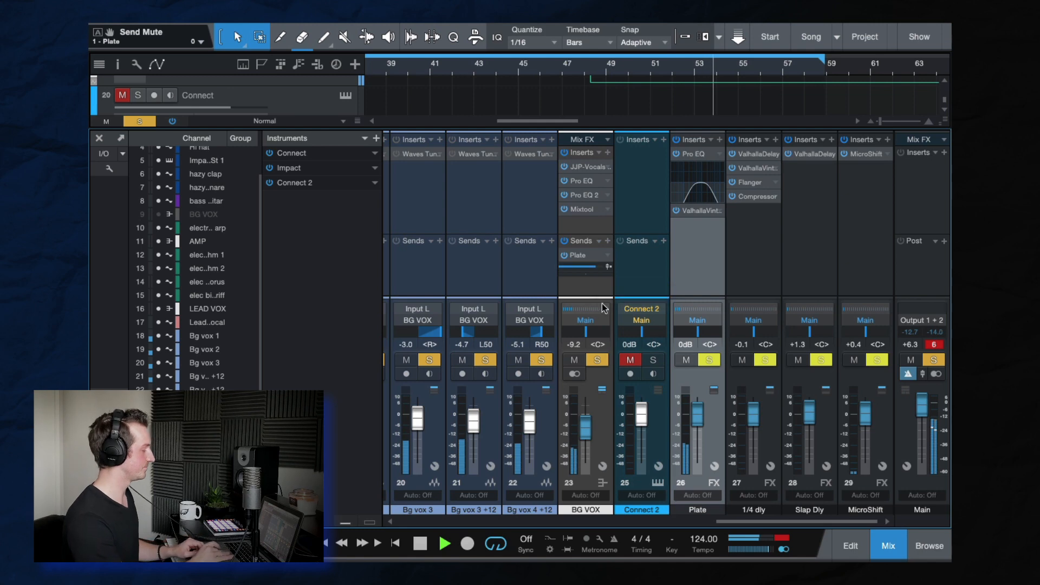
key(e)
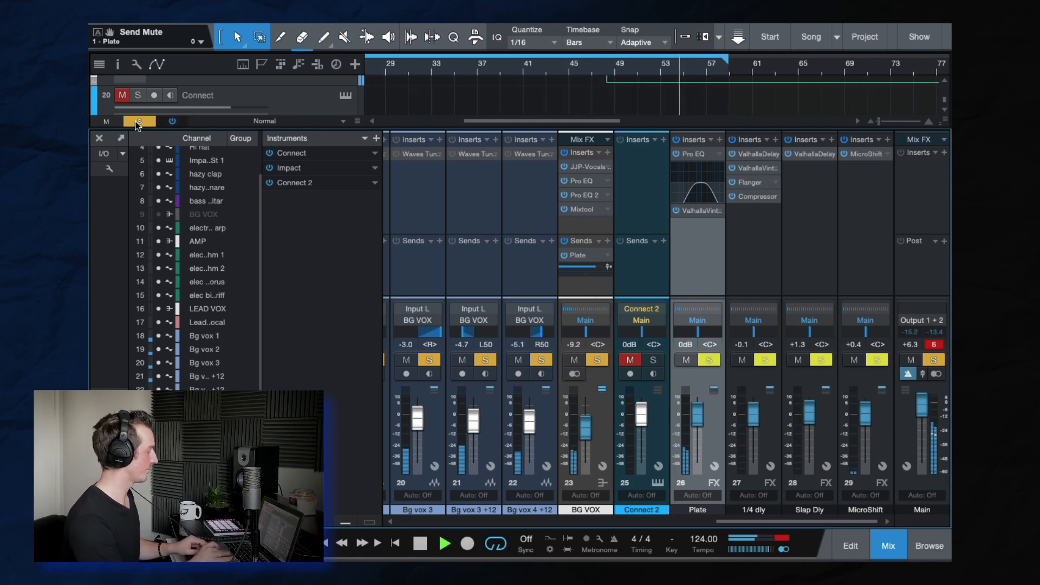
click(101, 139)
key(space)
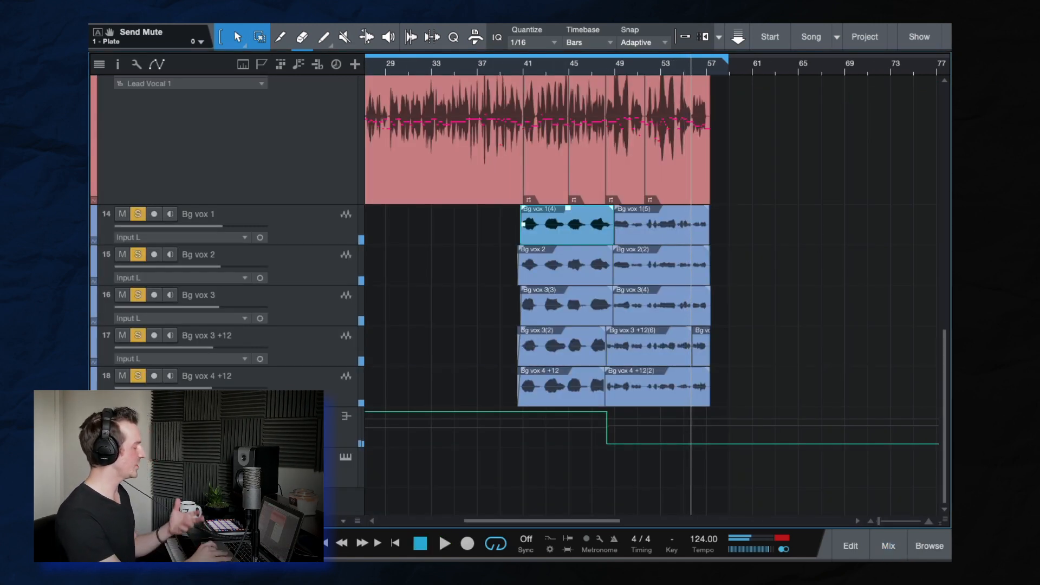
Step: Clear the solos on all tracks and bring the lead and background vocal tracks into view in the arrangement
key(shift+s)
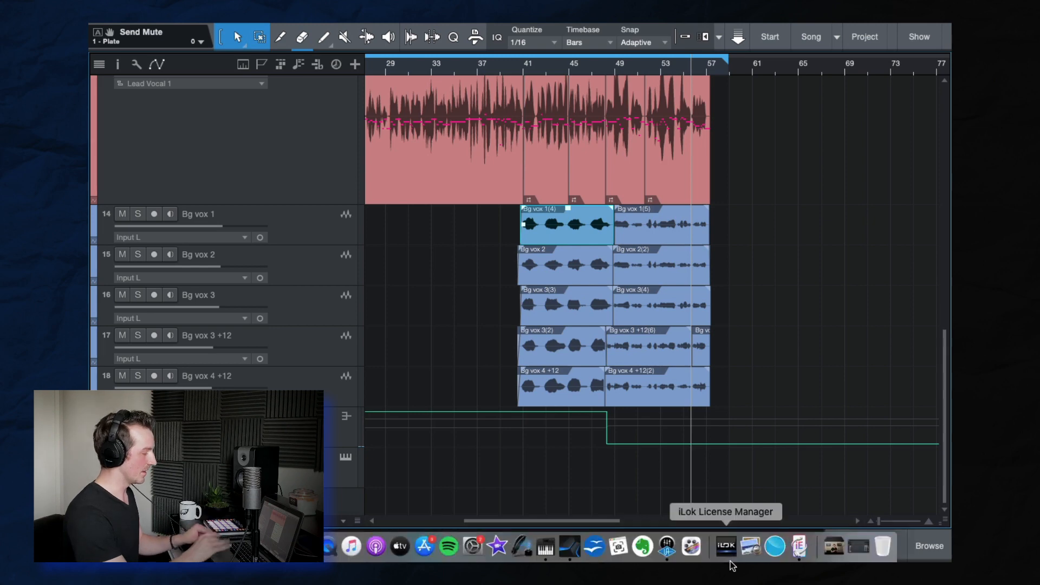
key(w)
scroll(753, 371, up, 3)
key(e)
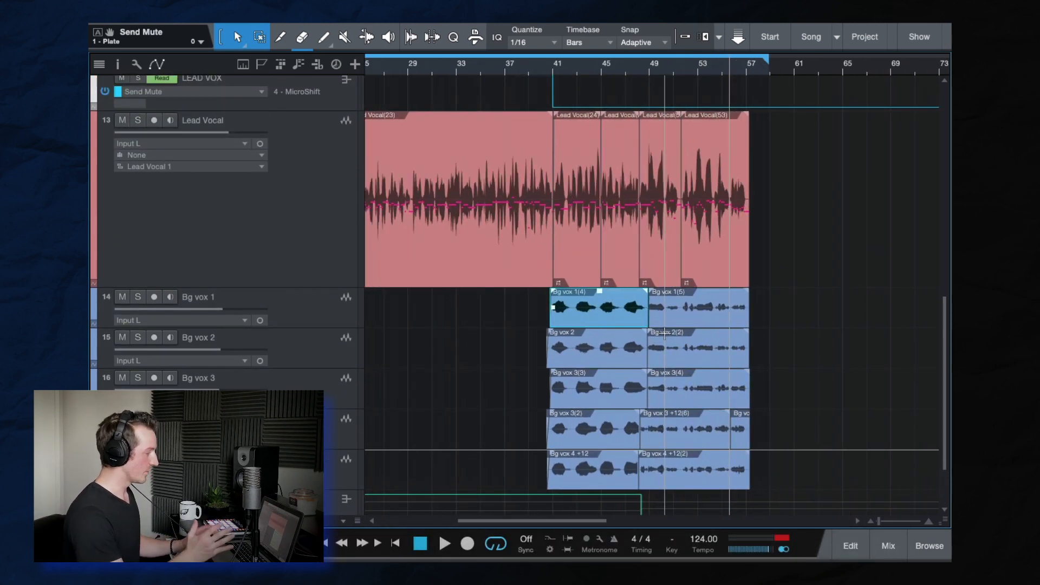